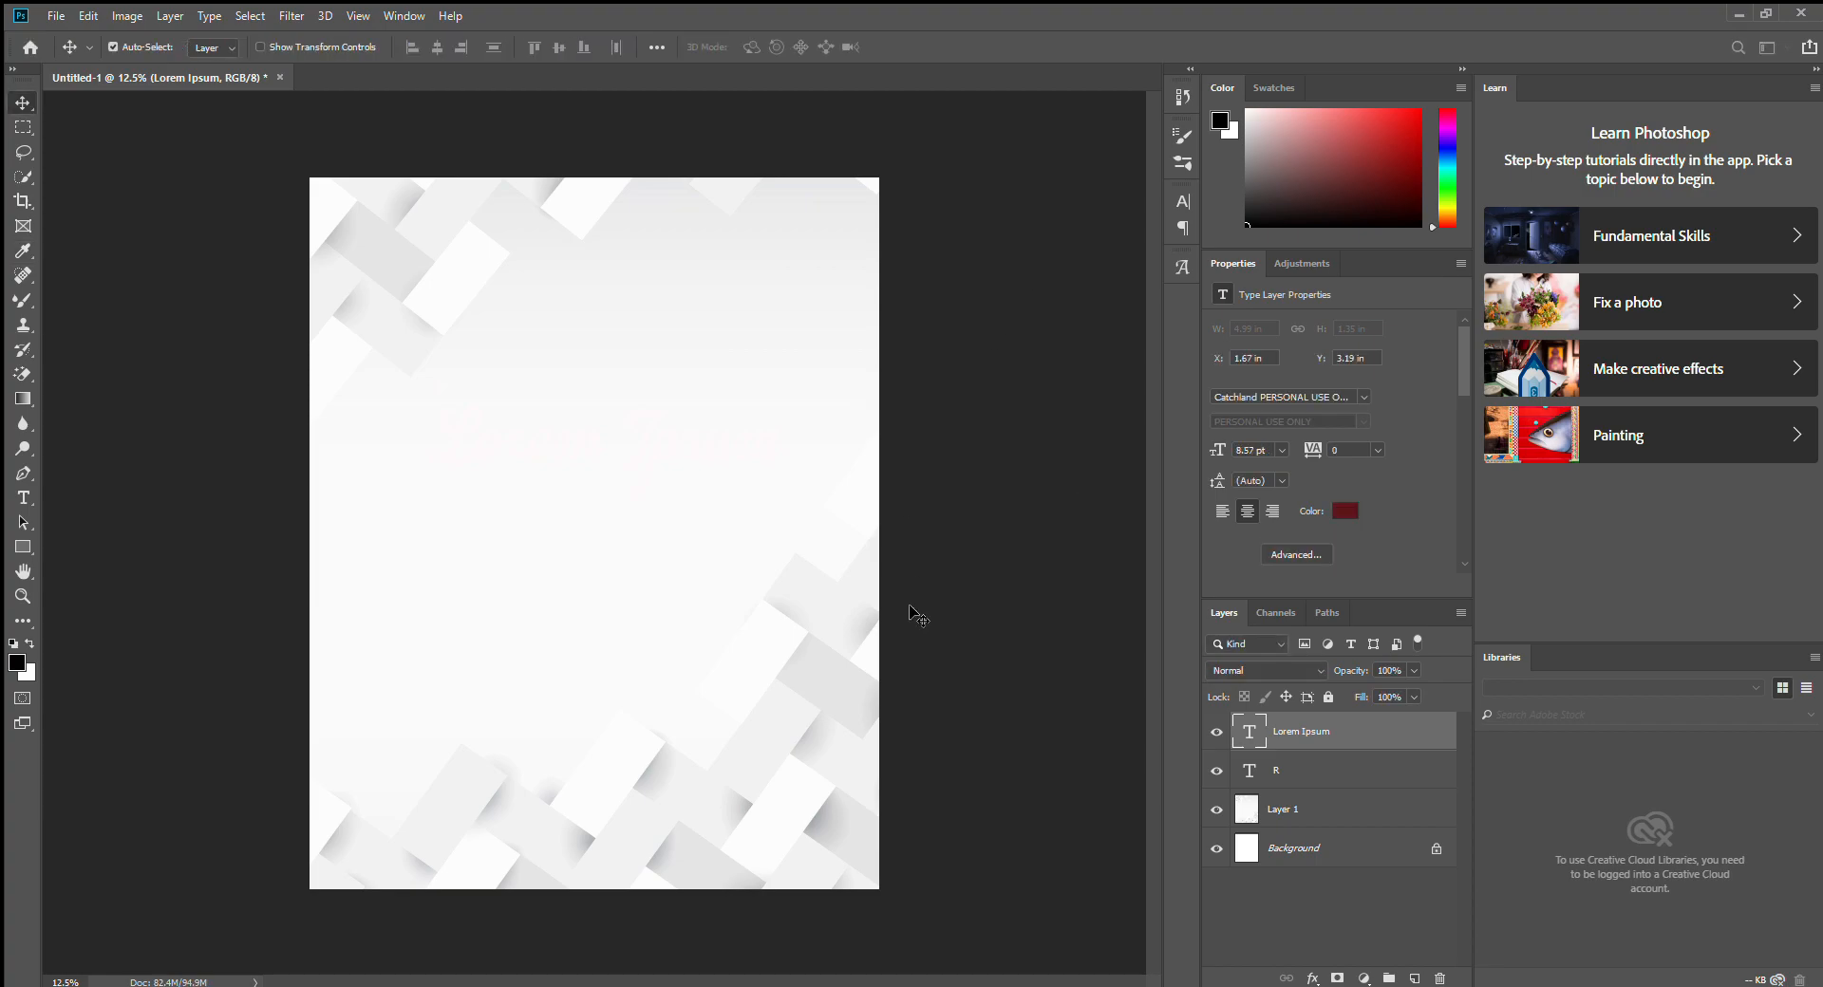
# Step: Retype the text layer as 'R T' and give it a gradient overlay style
pyautogui.write('R T')
pyautogui.click(17, 106)
pyautogui.doubleClick(1392, 728)
pyautogui.click(1172, 504)
pyautogui.click(1148, 358)
pyautogui.click(1178, 263)
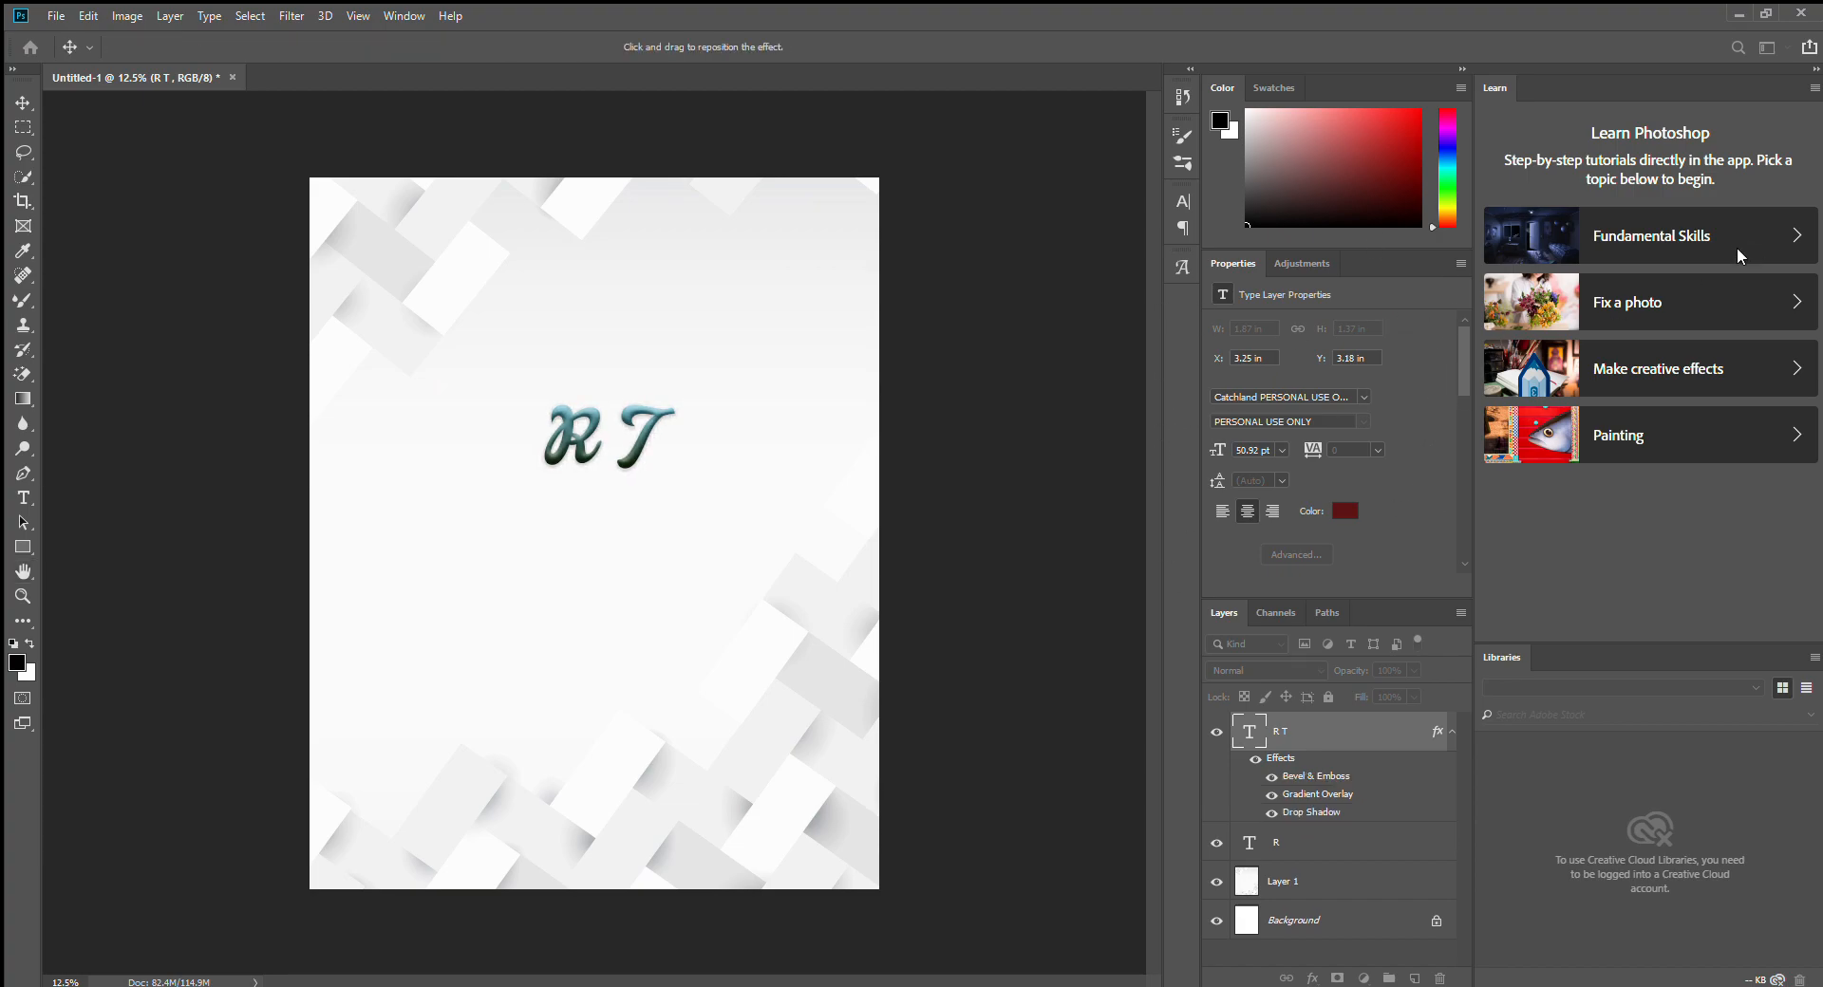
# Step: Move 'R T' higher, enlarge it, and make a copy retyped as 'Graphics'
pyautogui.moveTo(608, 437); pyautogui.dragTo(643, 297)
pyautogui.hotkey('ctrl', 't')
pyautogui.press('Return')
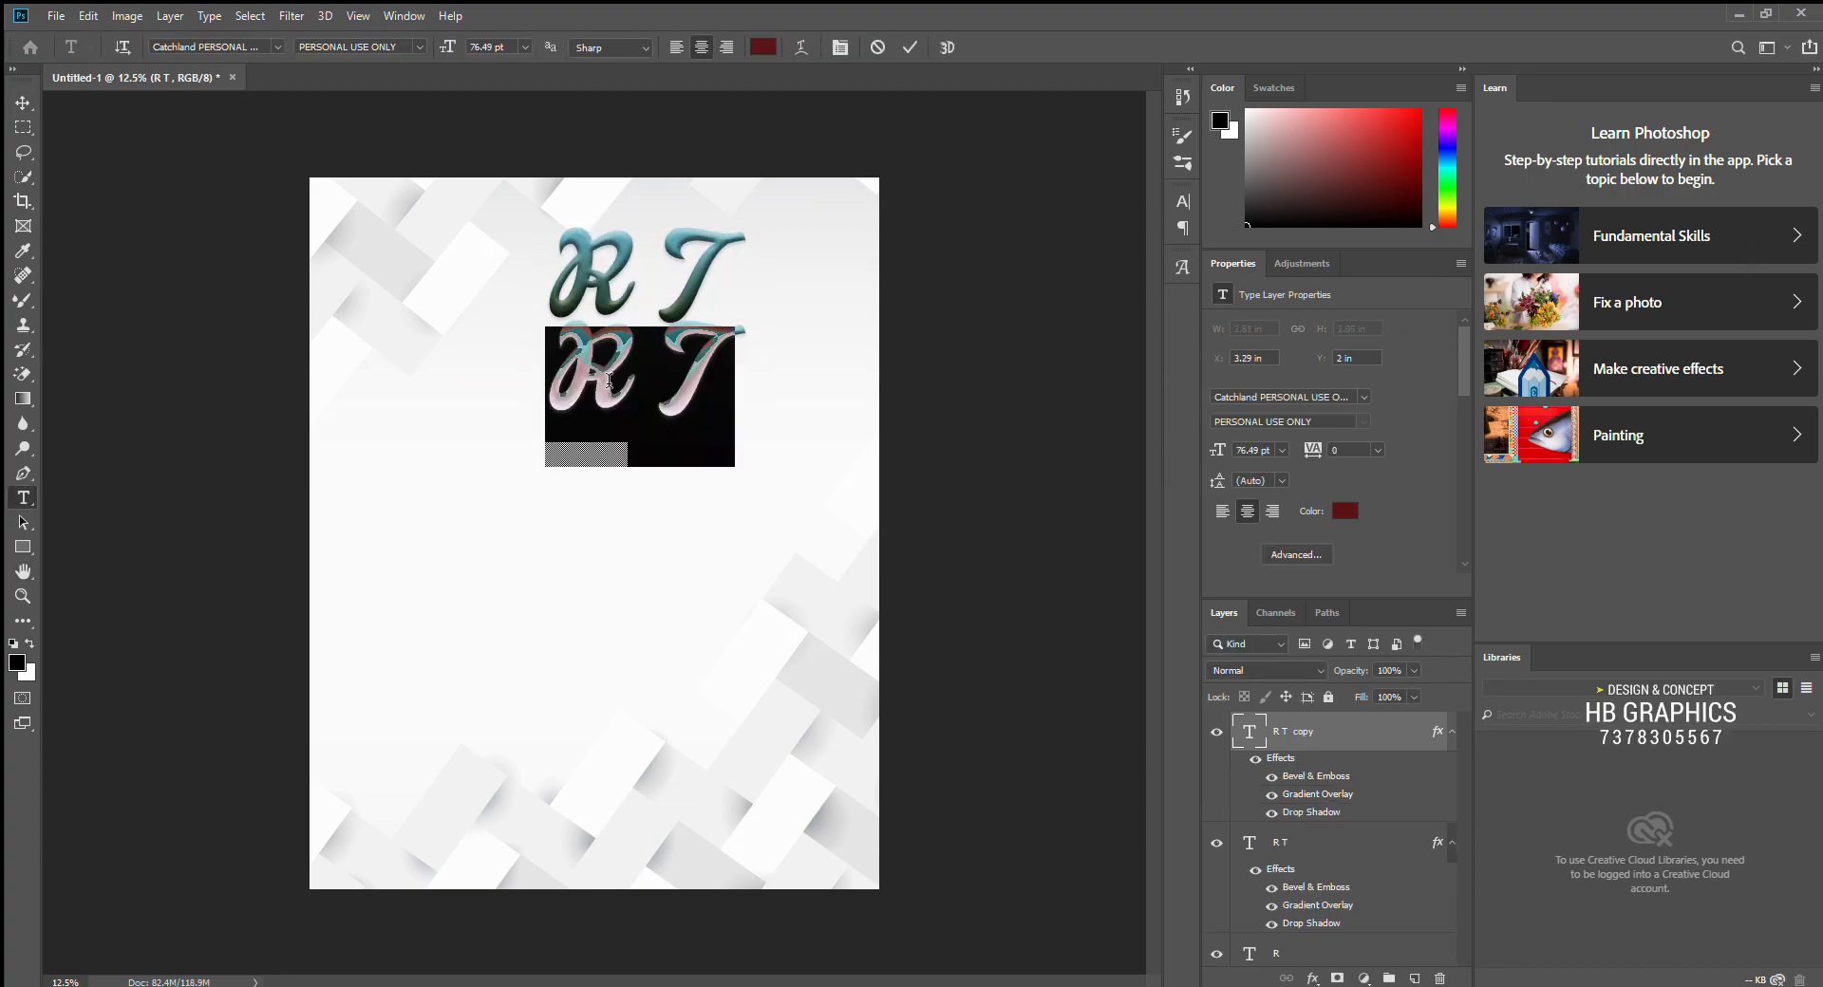
pyautogui.write('Graphics')
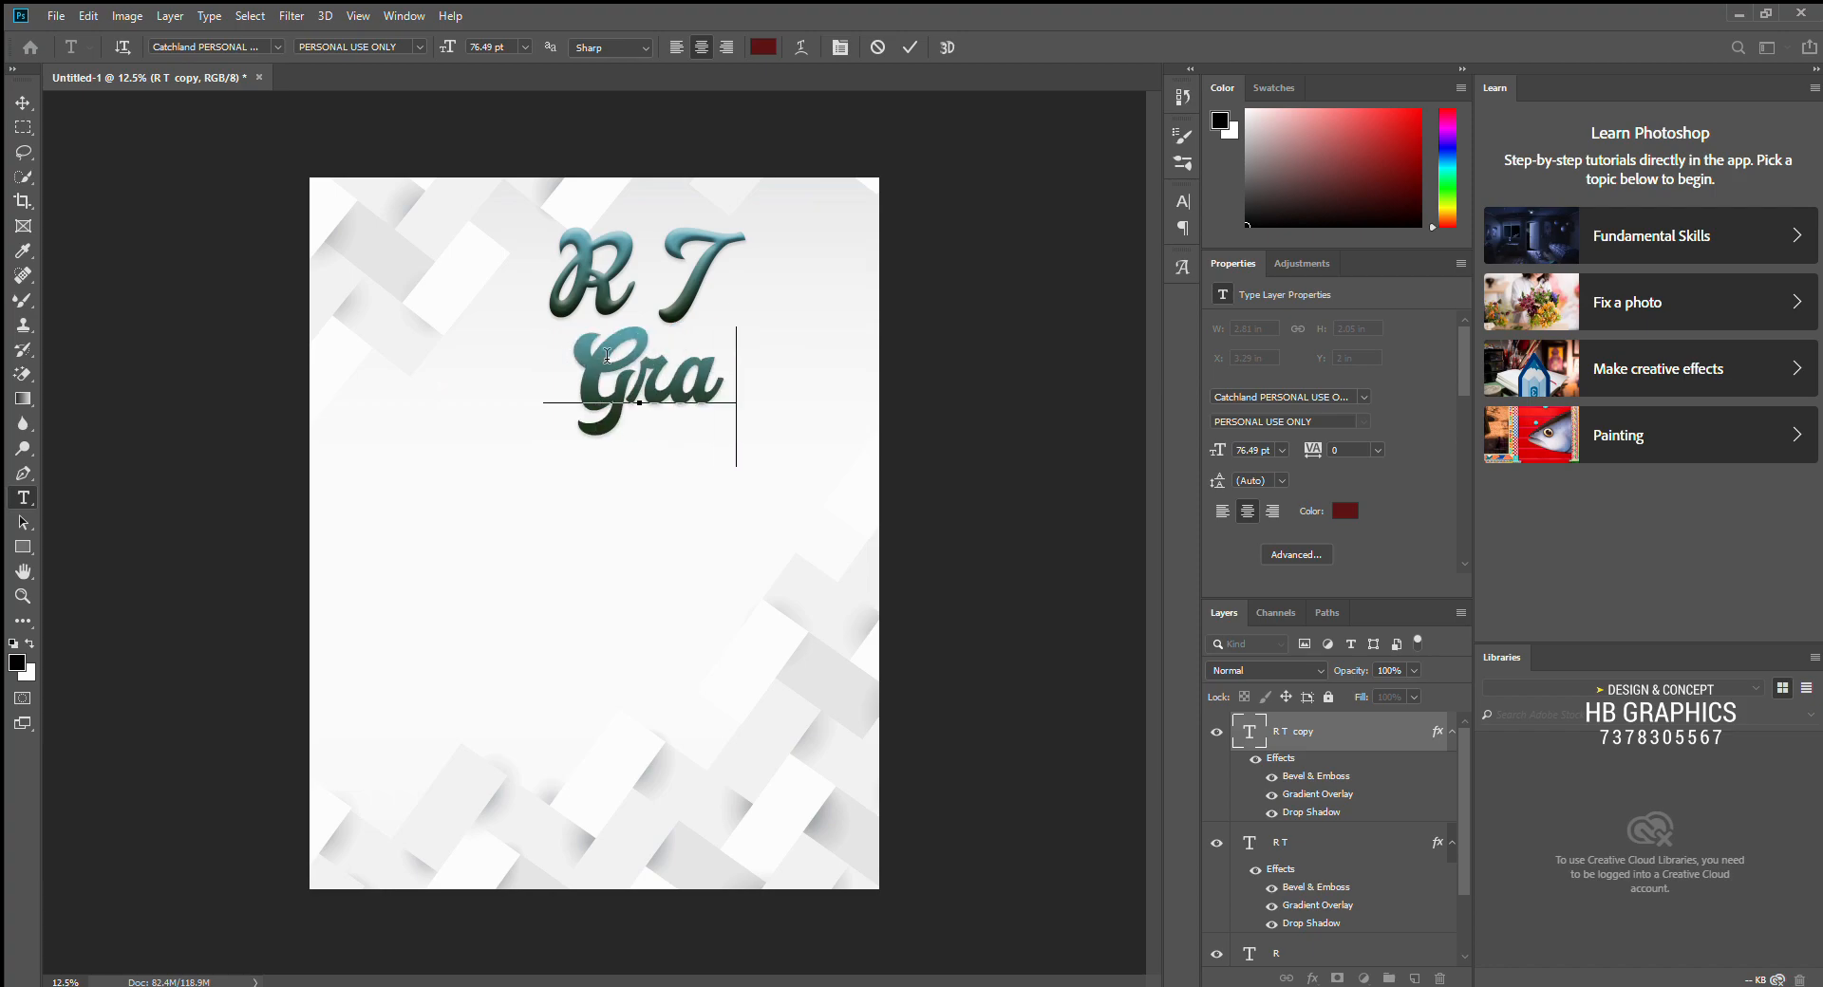
pyautogui.hotkey('ctrl', 'Return')
pyautogui.press('v')
# Step: Position 'Graphics' below 'R T' and align the two logo words
pyautogui.moveTo(627, 380); pyautogui.dragTo(655, 385)
pyautogui.moveTo(679, 314); pyautogui.dragTo(759, 315)
pyautogui.moveTo(750, 365); pyautogui.dragTo(756, 338)
pyautogui.click(774, 277)
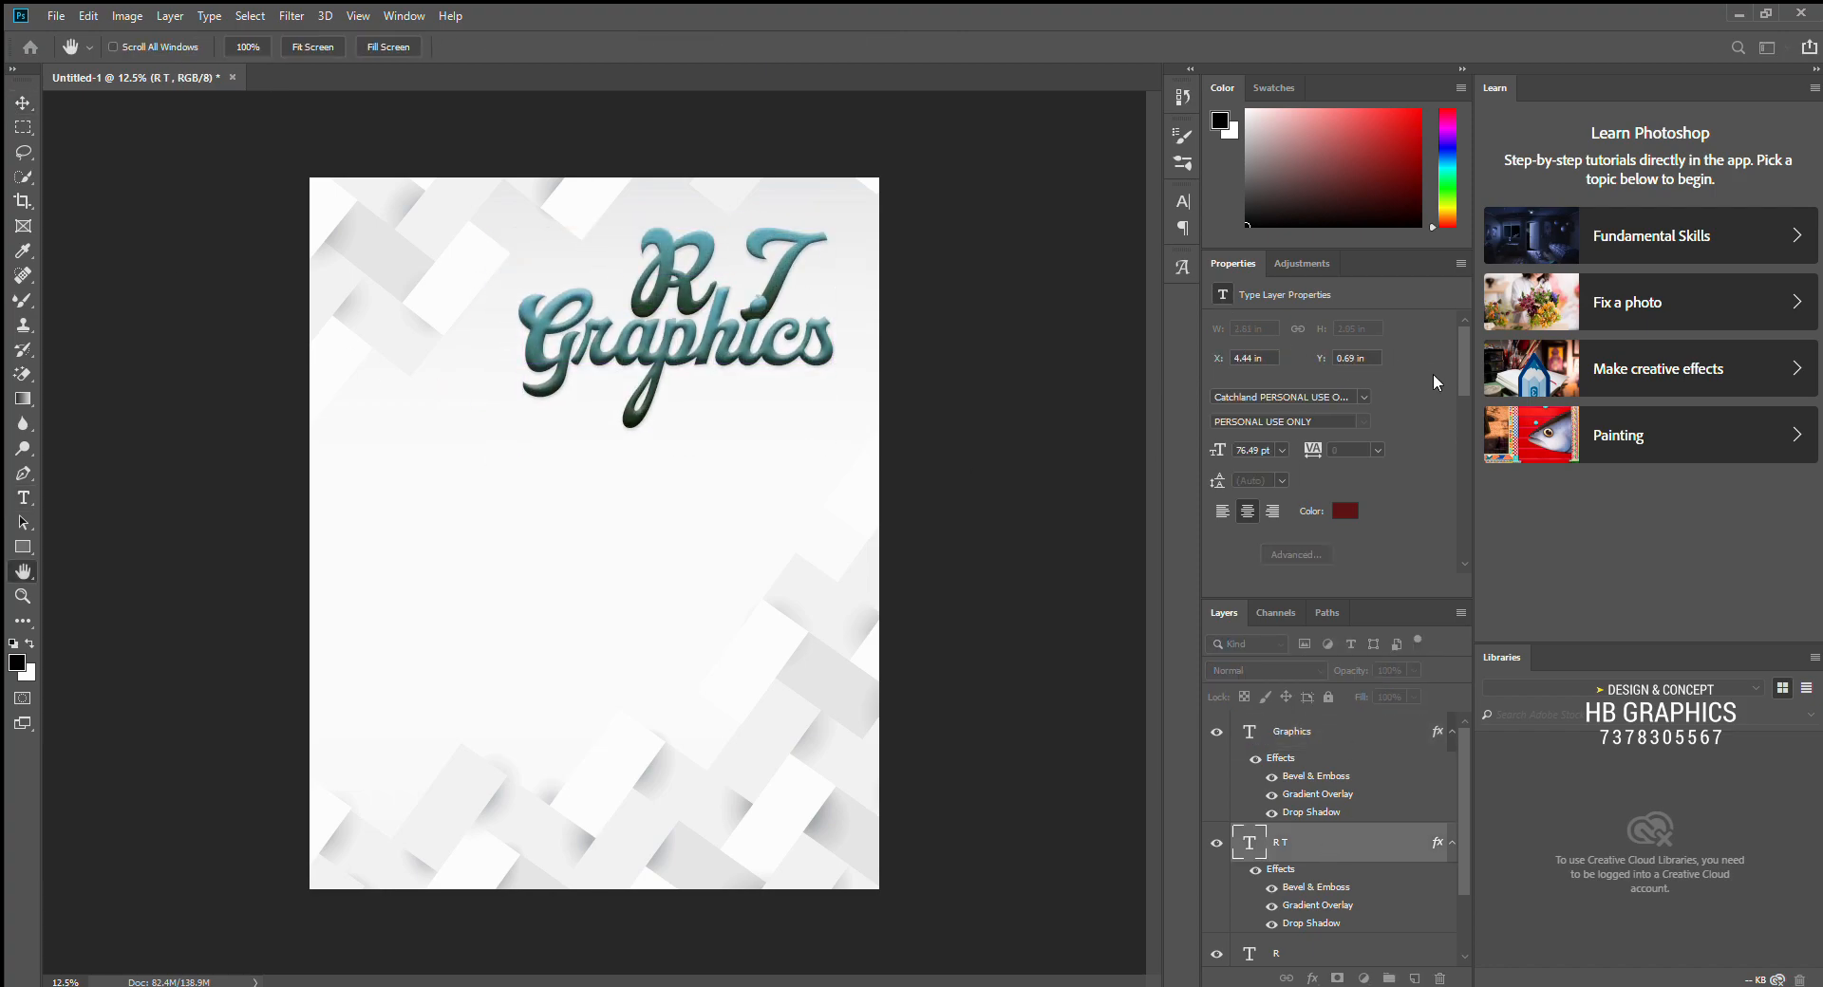
pyautogui.click(1273, 731)
# Step: Duplicate 'Graphics' to the lower left and retype the copy as 'Social'
pyautogui.click(1049, 681)
pyautogui.click(661, 361)
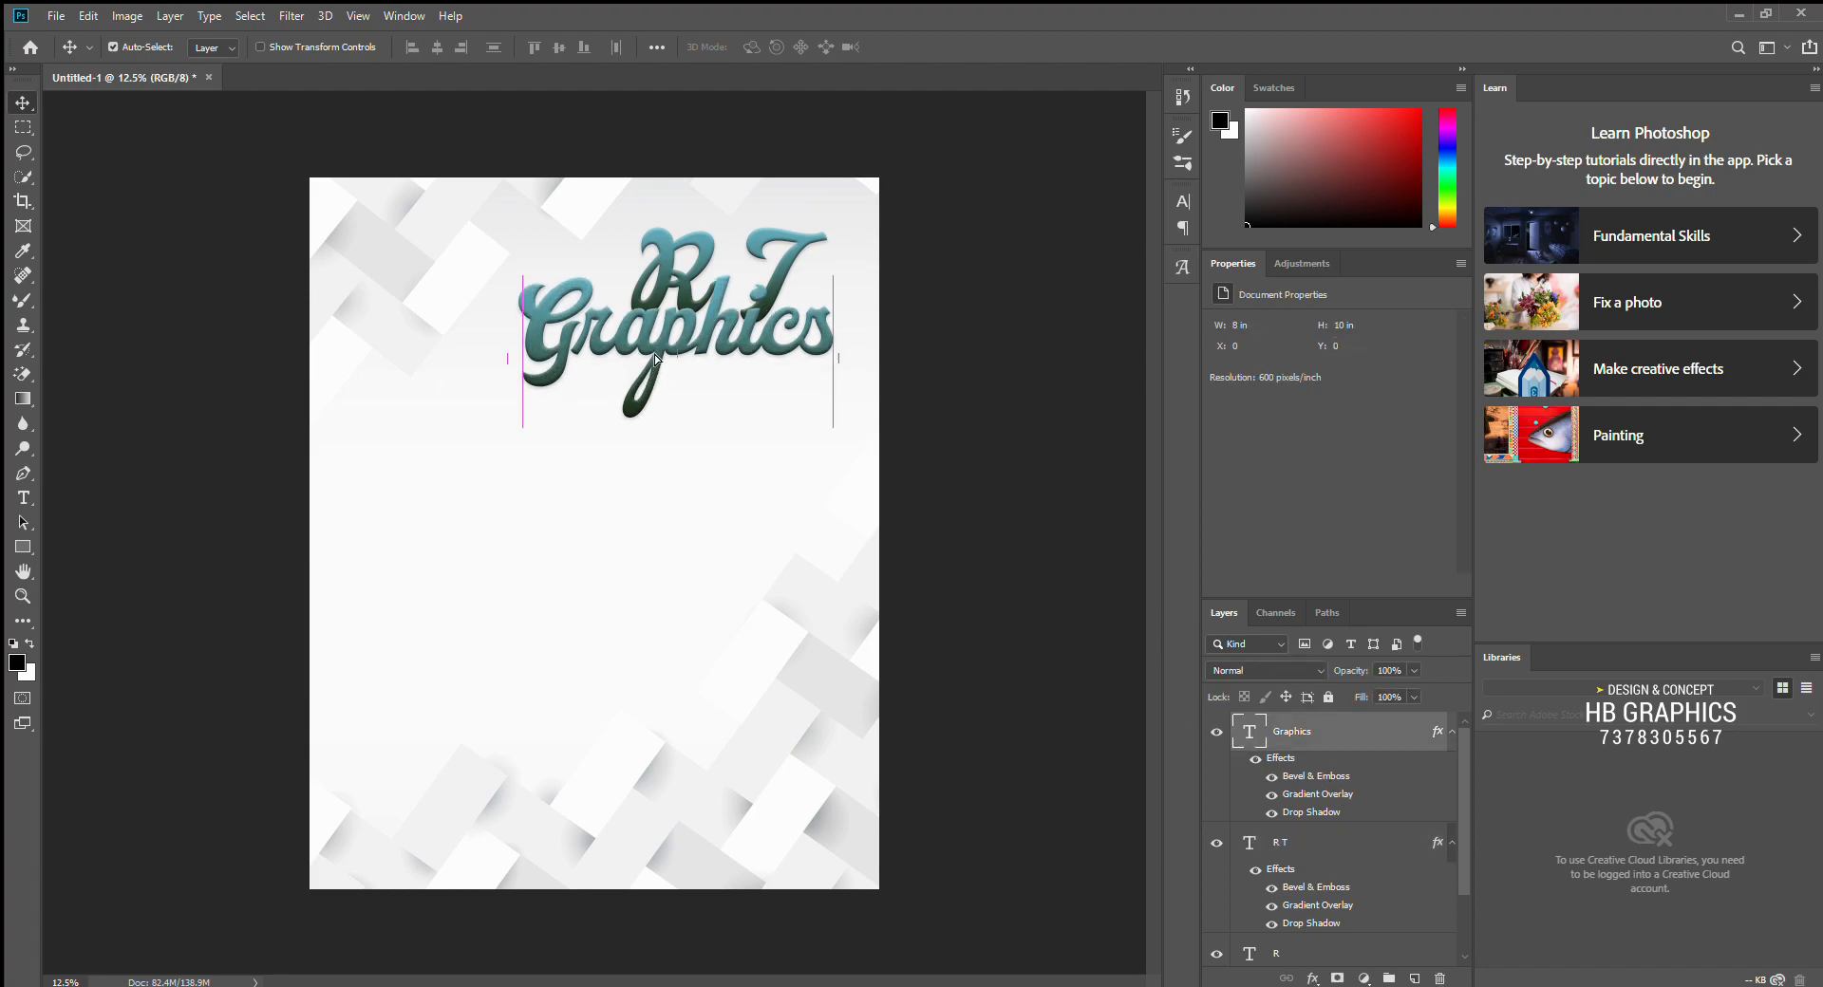
pyautogui.moveTo(661, 364); pyautogui.dragTo(471, 505)
pyautogui.press('t')
pyautogui.doubleClick(471, 507)
pyautogui.write('Social')
pyautogui.hotkey('ctrl', 'Return')
pyautogui.press('v')
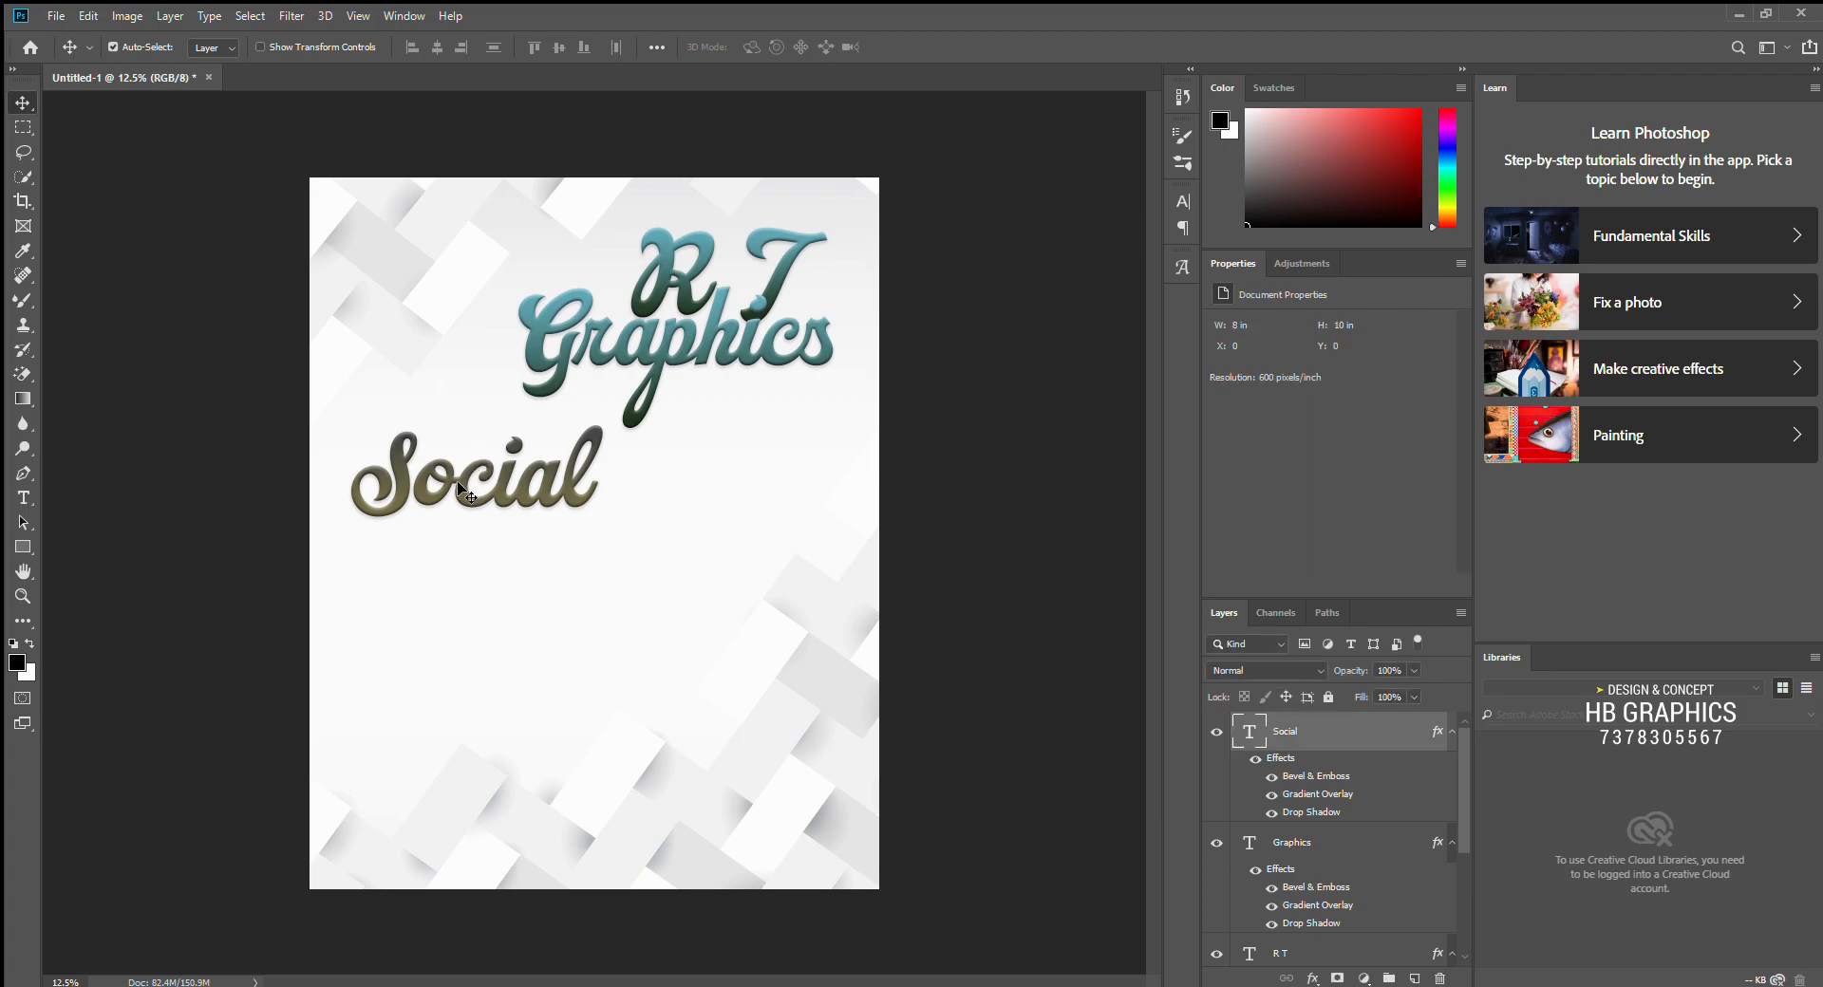
pyautogui.moveTo(459, 489); pyautogui.dragTo(572, 501)
# Step: Change the Social text's font to American Kestrel 3D and lower its opacity
pyautogui.doubleClick(573, 500)
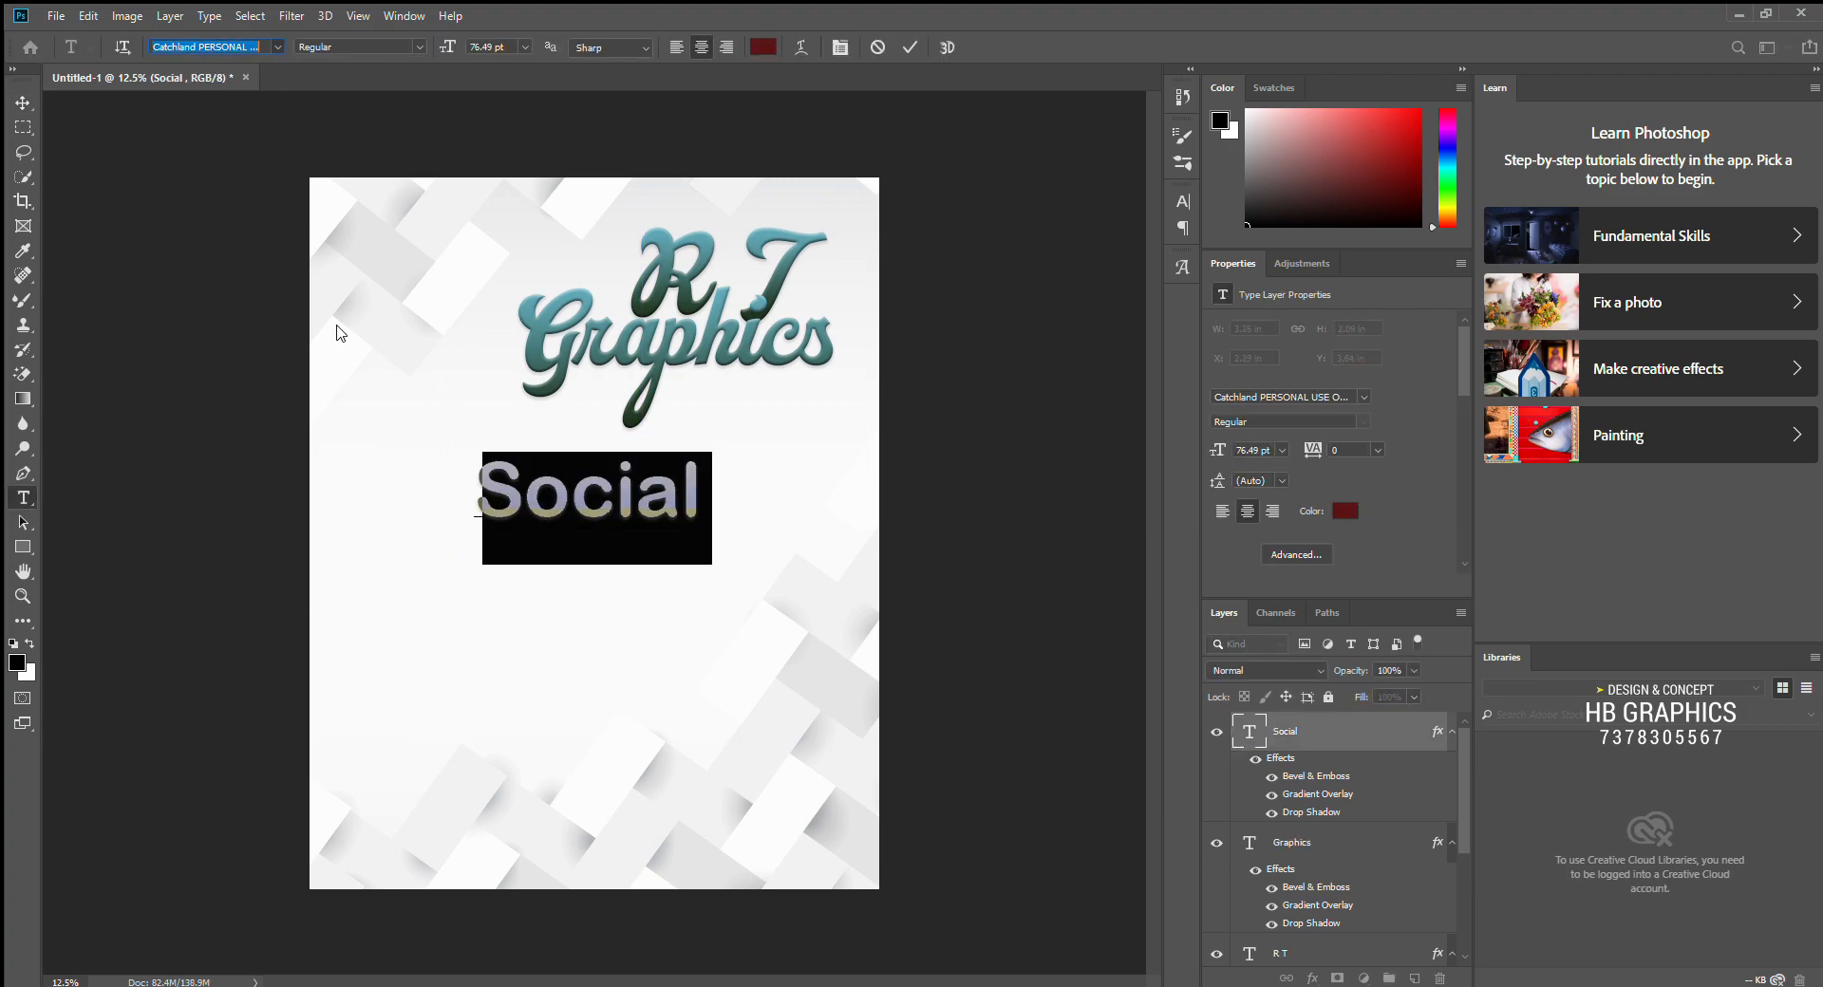
pyautogui.hotkey('ctrl', 'Return')
pyautogui.press('v')
pyautogui.press('3')
pyautogui.press('6')
# Step: Make two copies of Social retyped as 'MEDIA' and 'DESIGN'
pyautogui.moveTo(602, 526); pyautogui.dragTo(562, 674)
pyautogui.press('2')
pyautogui.press('5')
pyautogui.doubleClick(582, 602)
pyautogui.write('ME')
pyautogui.click(19, 100)
pyautogui.doubleClick(562, 675)
pyautogui.write('Design')
pyautogui.click(19, 100)
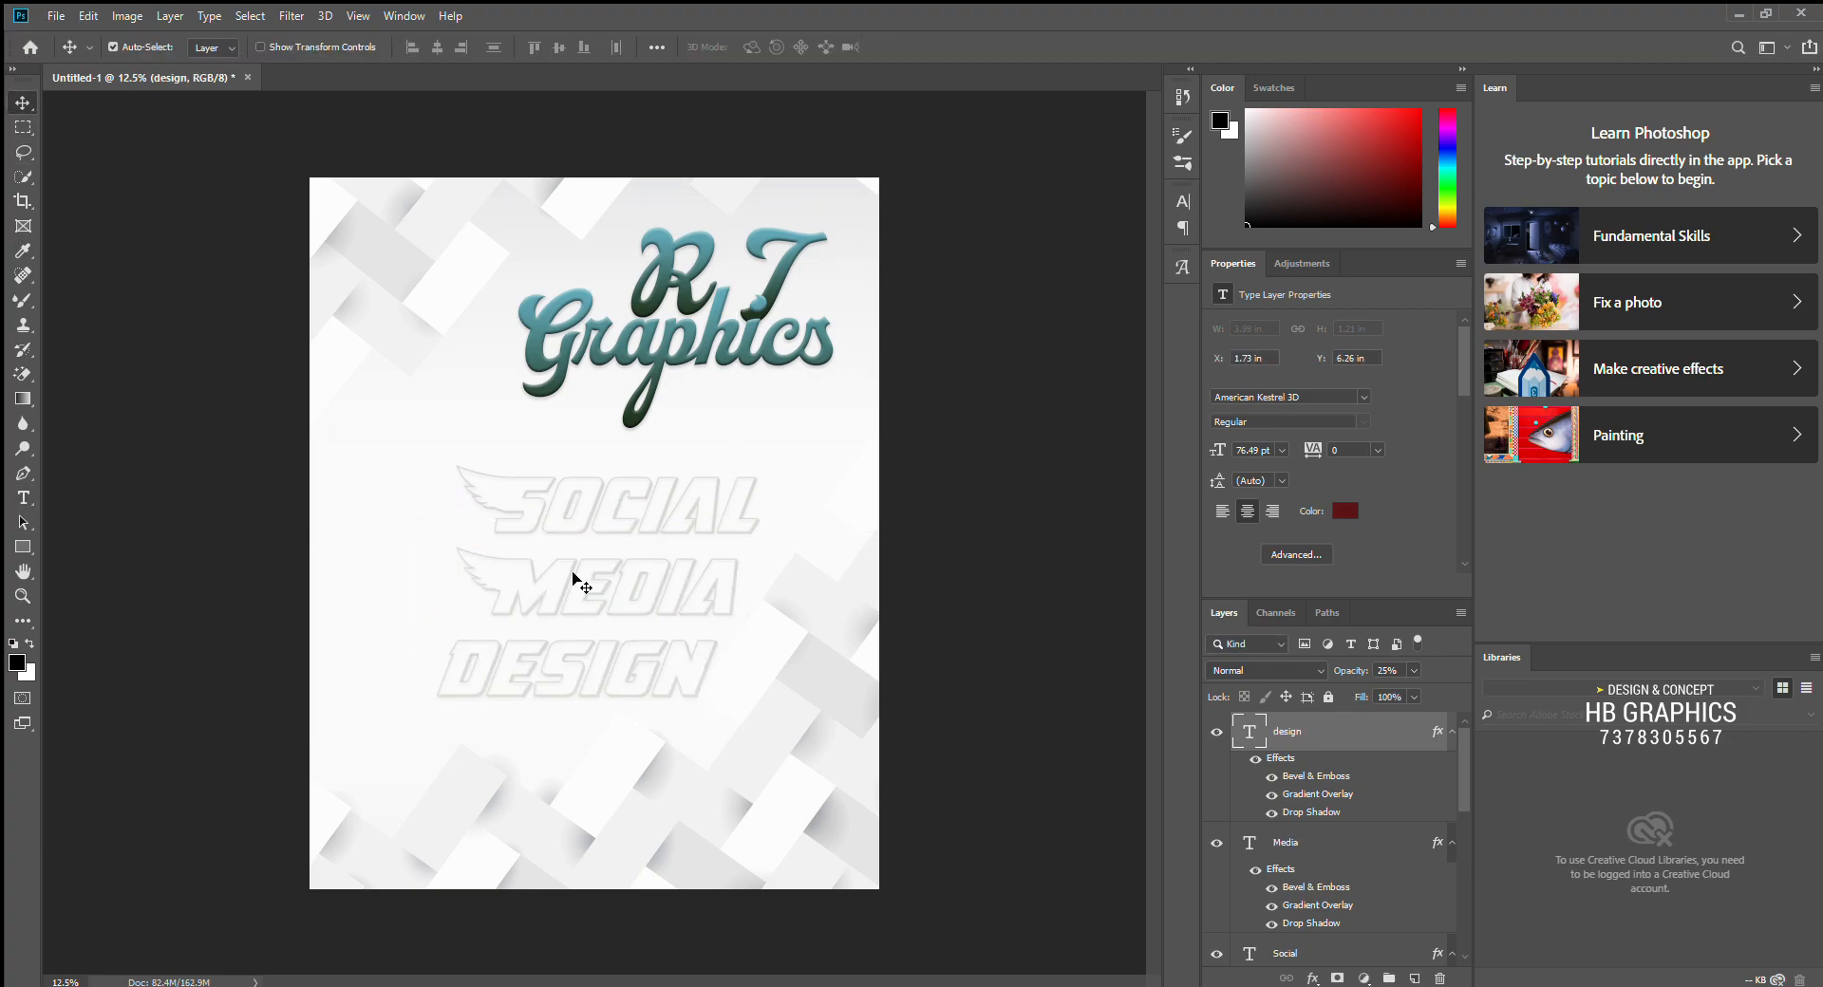
# Step: Stack SOCIAL, MEDIA and DESIGN in a column and select the words together
pyautogui.moveTo(584, 572); pyautogui.dragTo(651, 557)
pyautogui.click(608, 656)
pyautogui.moveTo(608, 662); pyautogui.dragTo(619, 619)
pyautogui.moveTo(621, 587)
pyautogui.mouseDown()
pyautogui.moveTo(541, 577)
pyautogui.moveTo(611, 589)
pyautogui.mouseUp()
pyautogui.click(653, 434)
pyautogui.click(646, 575)
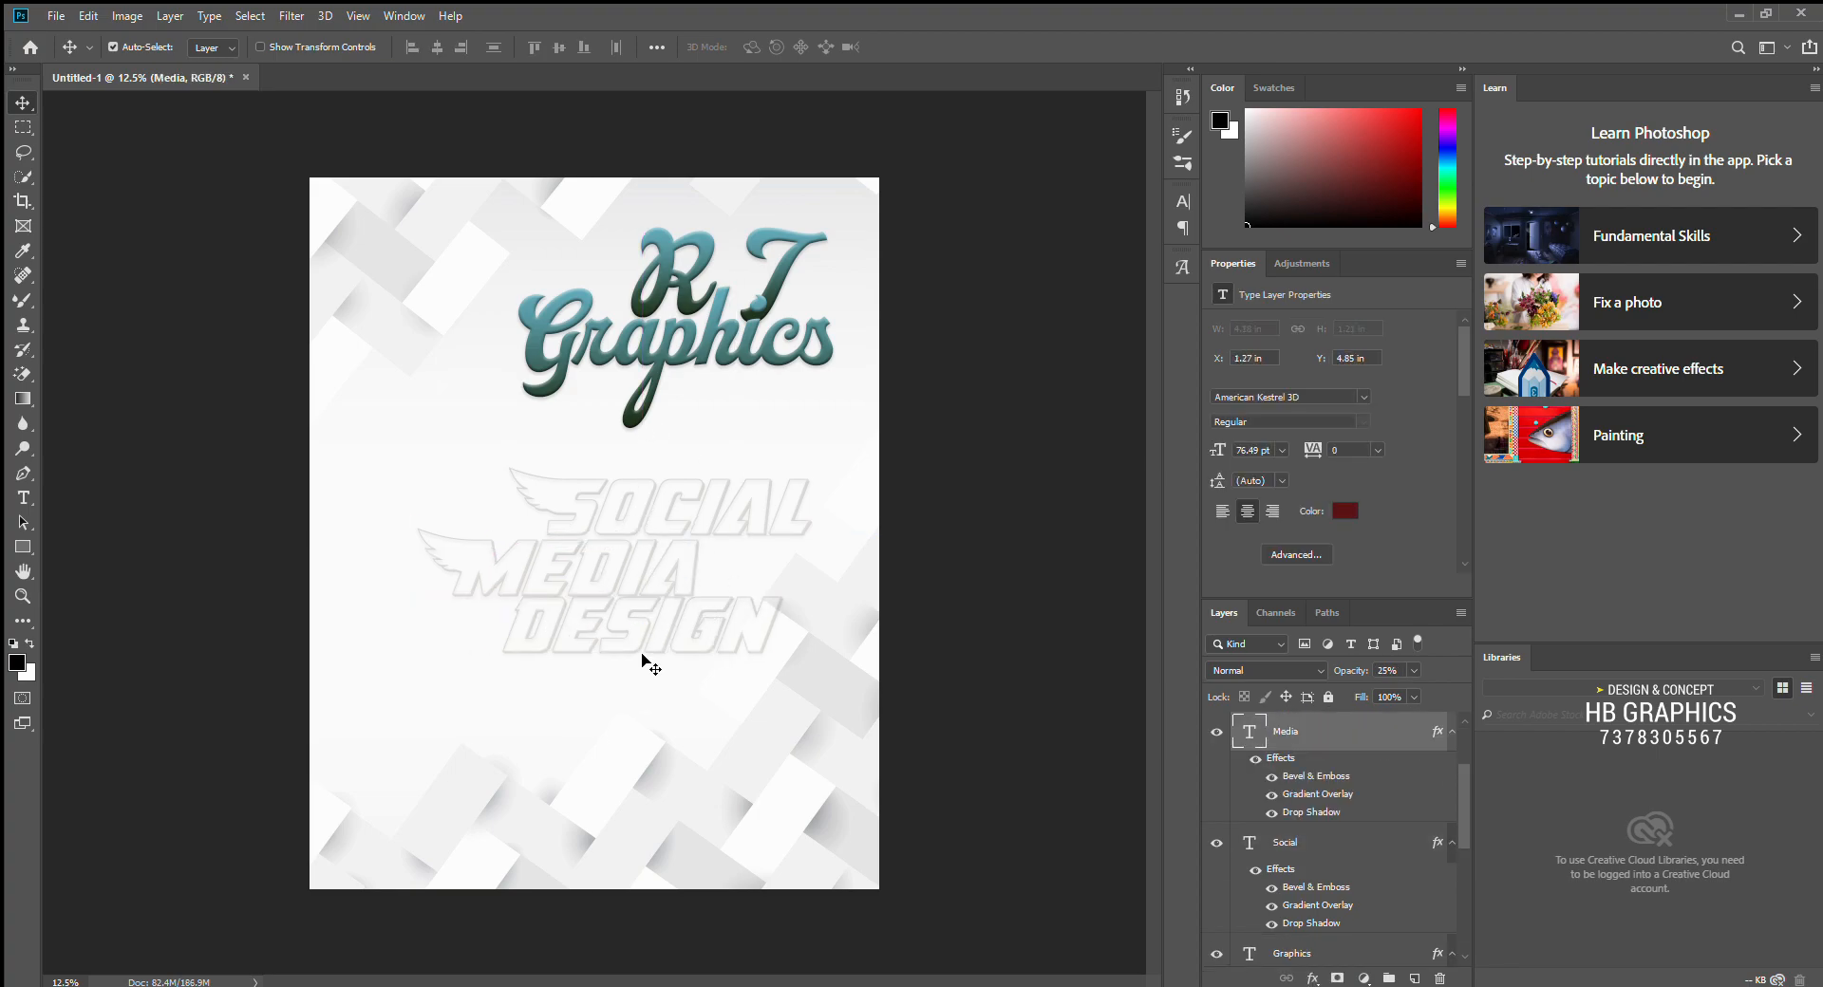
pyautogui.keyDown('shift'); pyautogui.click(769, 516); pyautogui.keyUp('shift')
# Step: Enlarge and stretch the watermark words, set opacity 33%, then duplicate SOCIAL lower
pyautogui.hotkey('ctrl', 't')
pyautogui.moveTo(812, 653); pyautogui.dragTo(911, 700)
pyautogui.moveTo(774, 627); pyautogui.dragTo(678, 542)
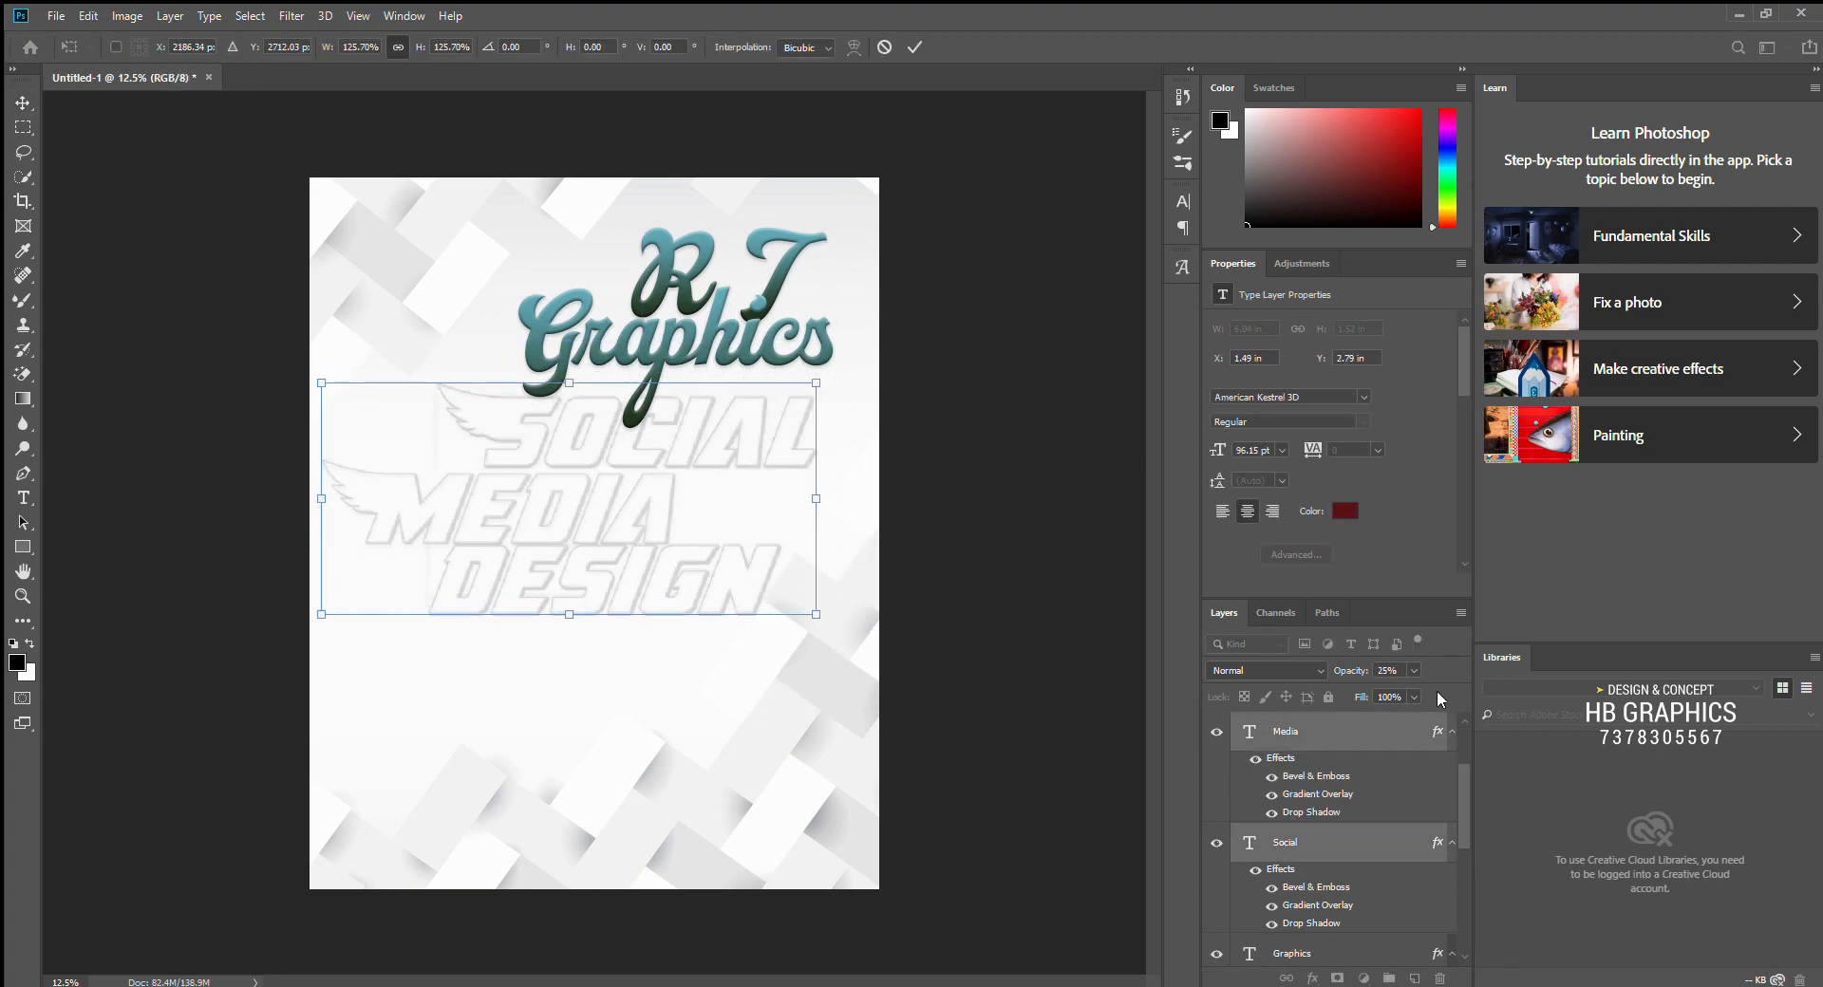
pyautogui.moveTo(1384, 696); pyautogui.dragTo(1398, 695)
pyautogui.moveTo(584, 621); pyautogui.dragTo(585, 739)
pyautogui.moveTo(621, 611); pyautogui.dragTo(636, 569)
pyautogui.press('Return')
pyautogui.moveTo(712, 489); pyautogui.dragTo(546, 579)
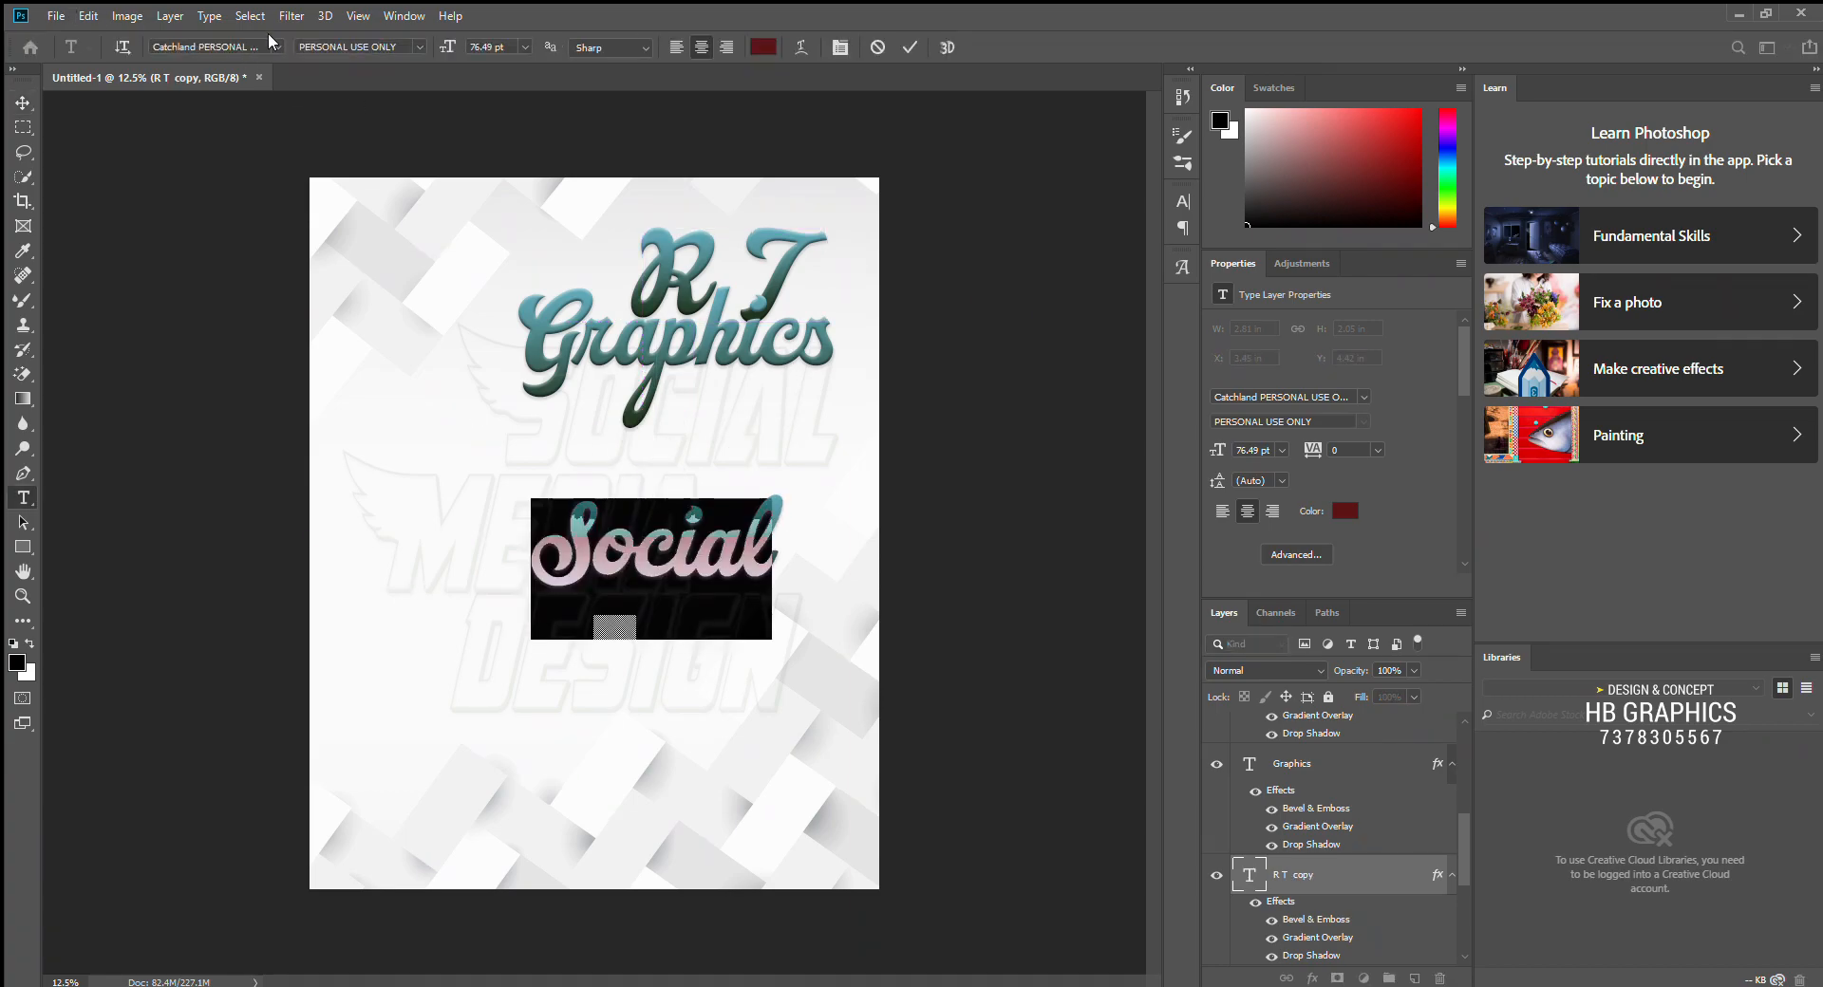
# Step: Change the duplicated text's font to LEMON MILK Bold Italic
pyautogui.press('Down')
pyautogui.press('Down')
pyautogui.press('Down')
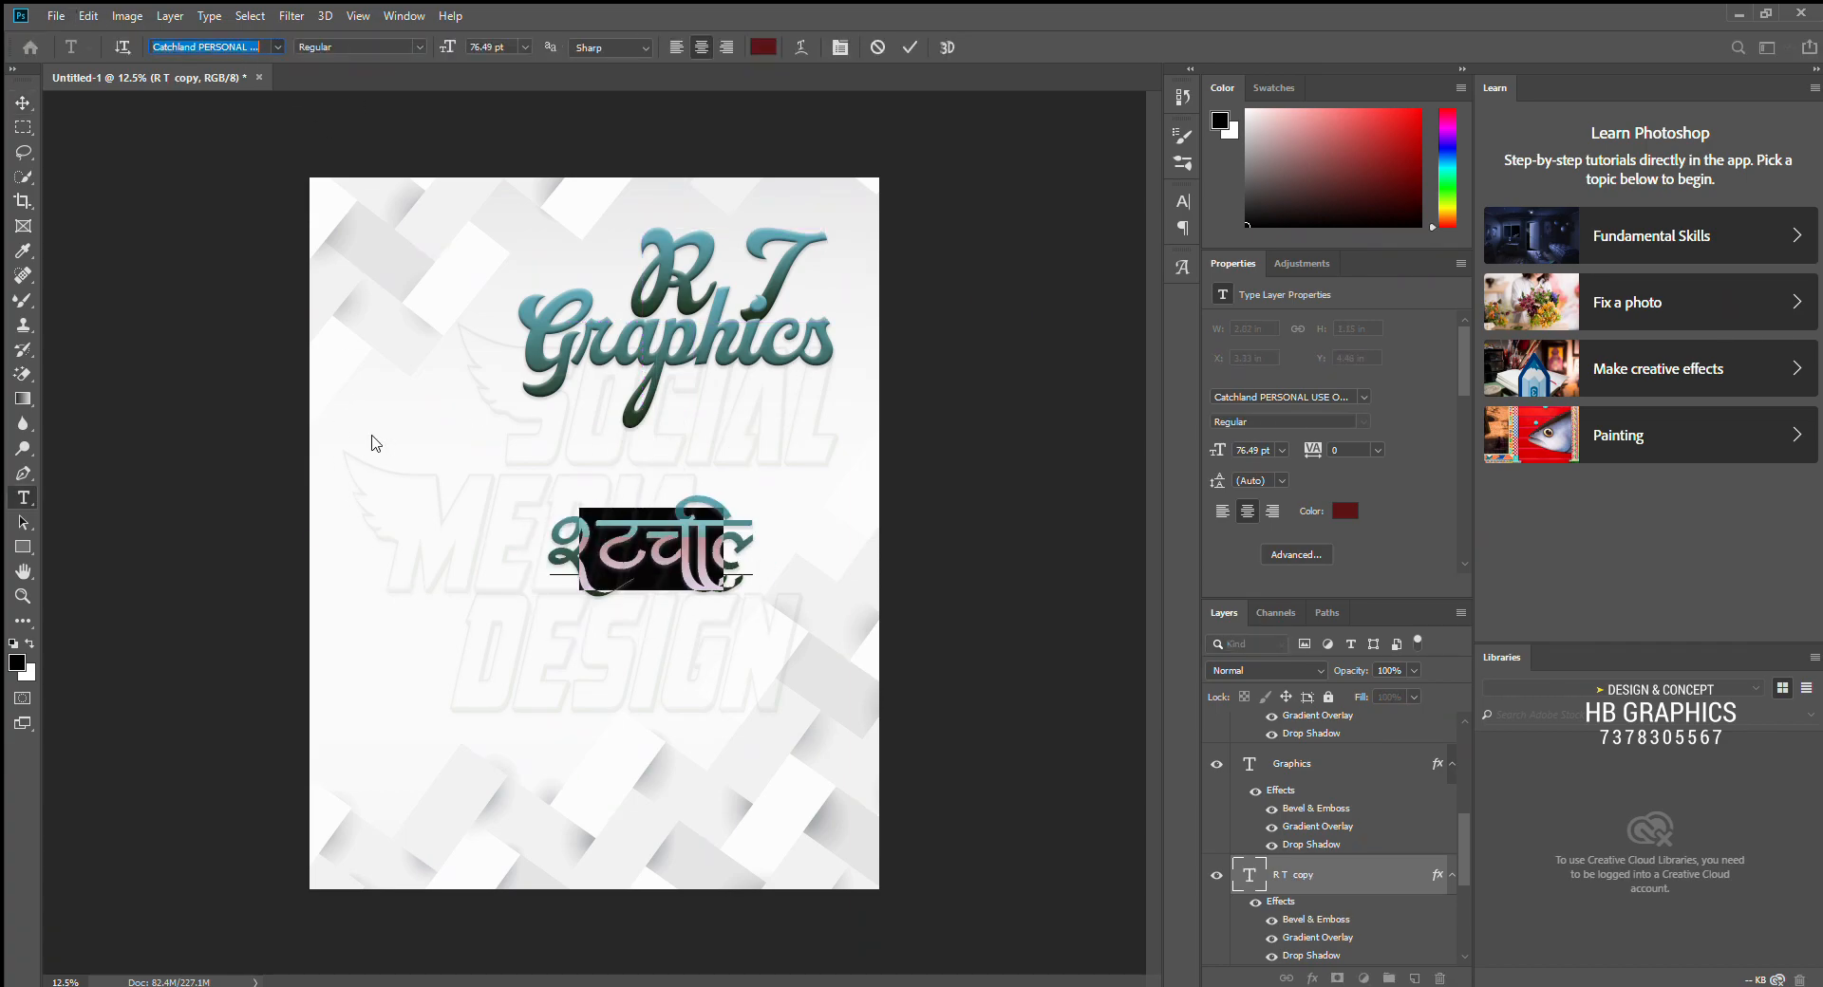
pyautogui.press('Down')
pyautogui.press('Down')
pyautogui.press('Down')
pyautogui.press('Down')
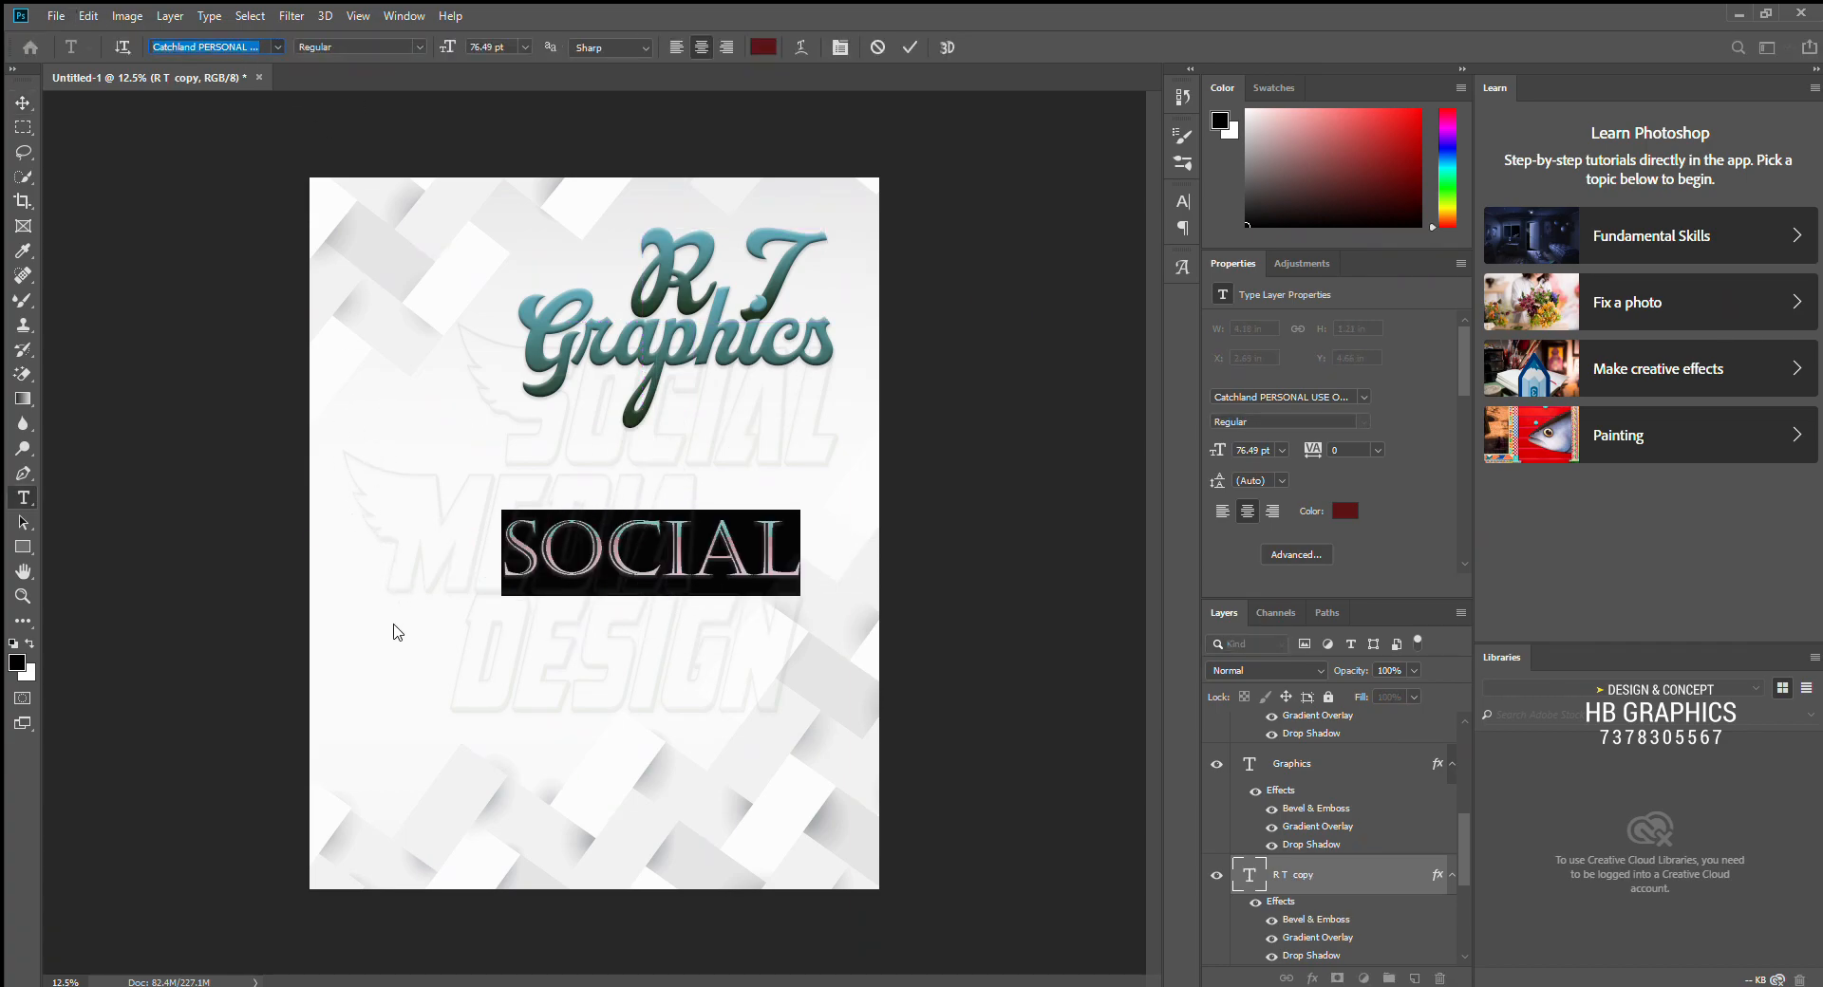
pyautogui.press('Down')
pyautogui.press('Down')
pyautogui.press('Down')
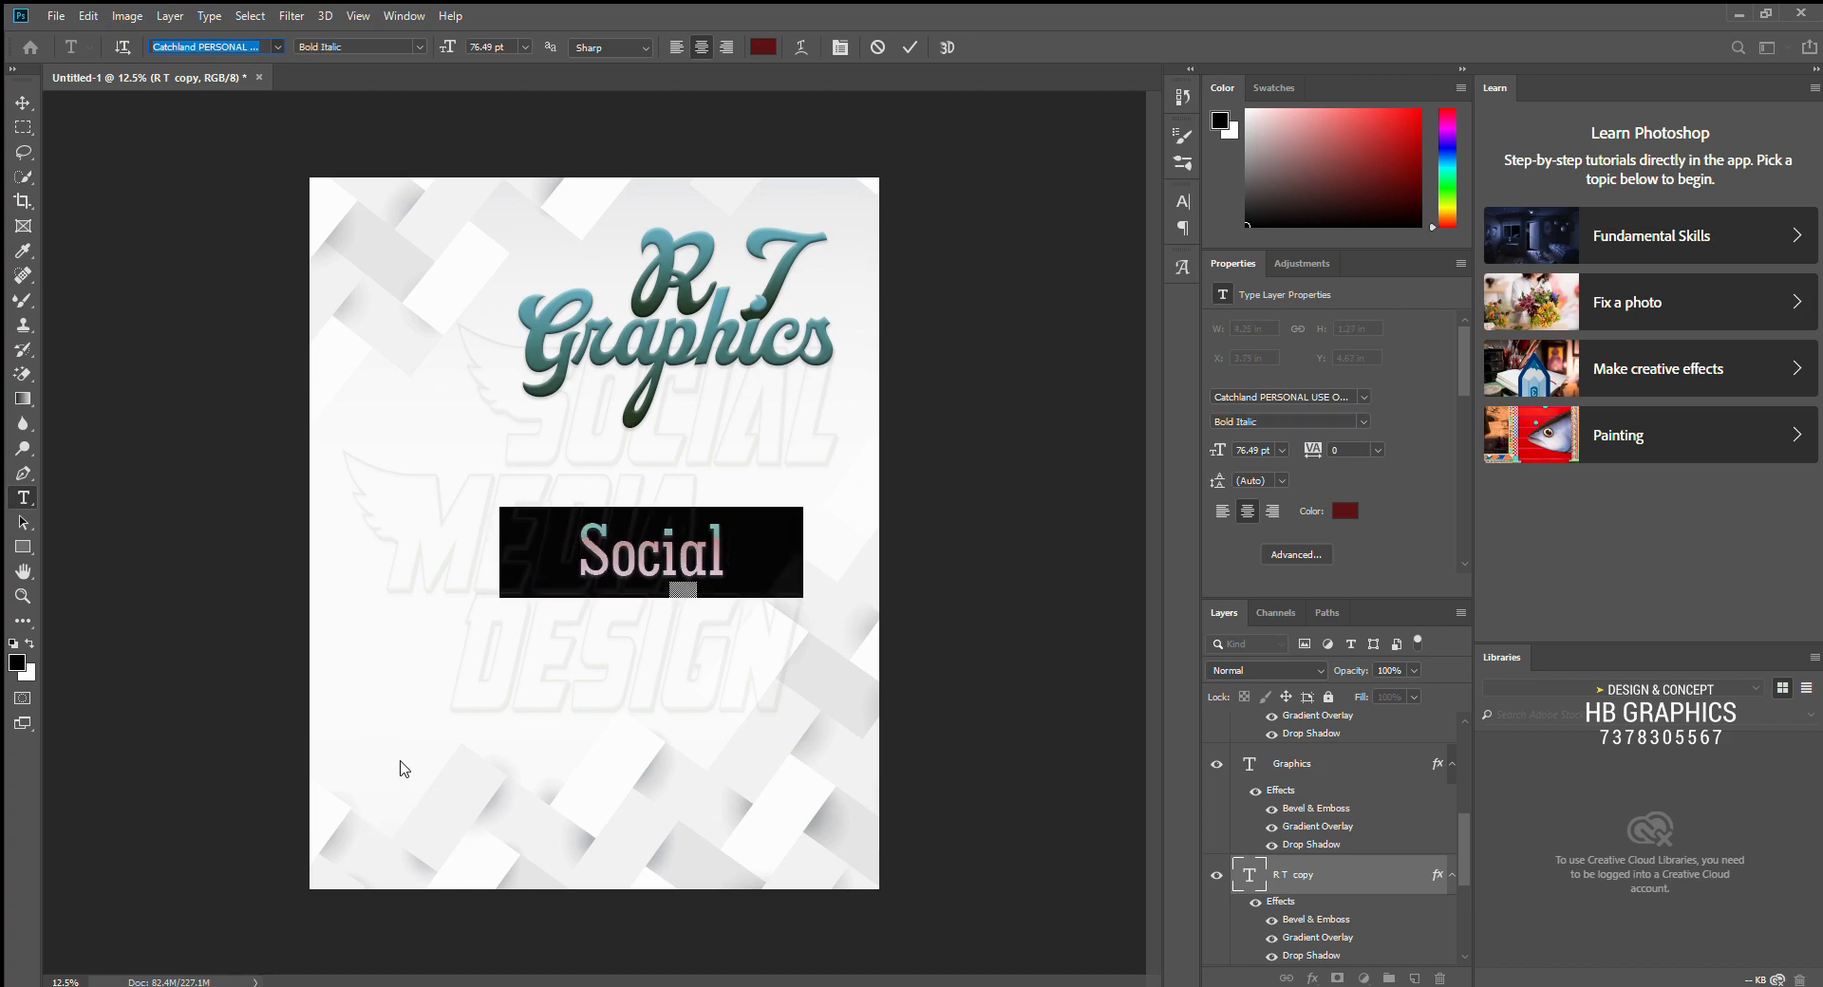
pyautogui.keyDown('ctrl'); pyautogui.click(564, 501); pyautogui.keyUp('ctrl')
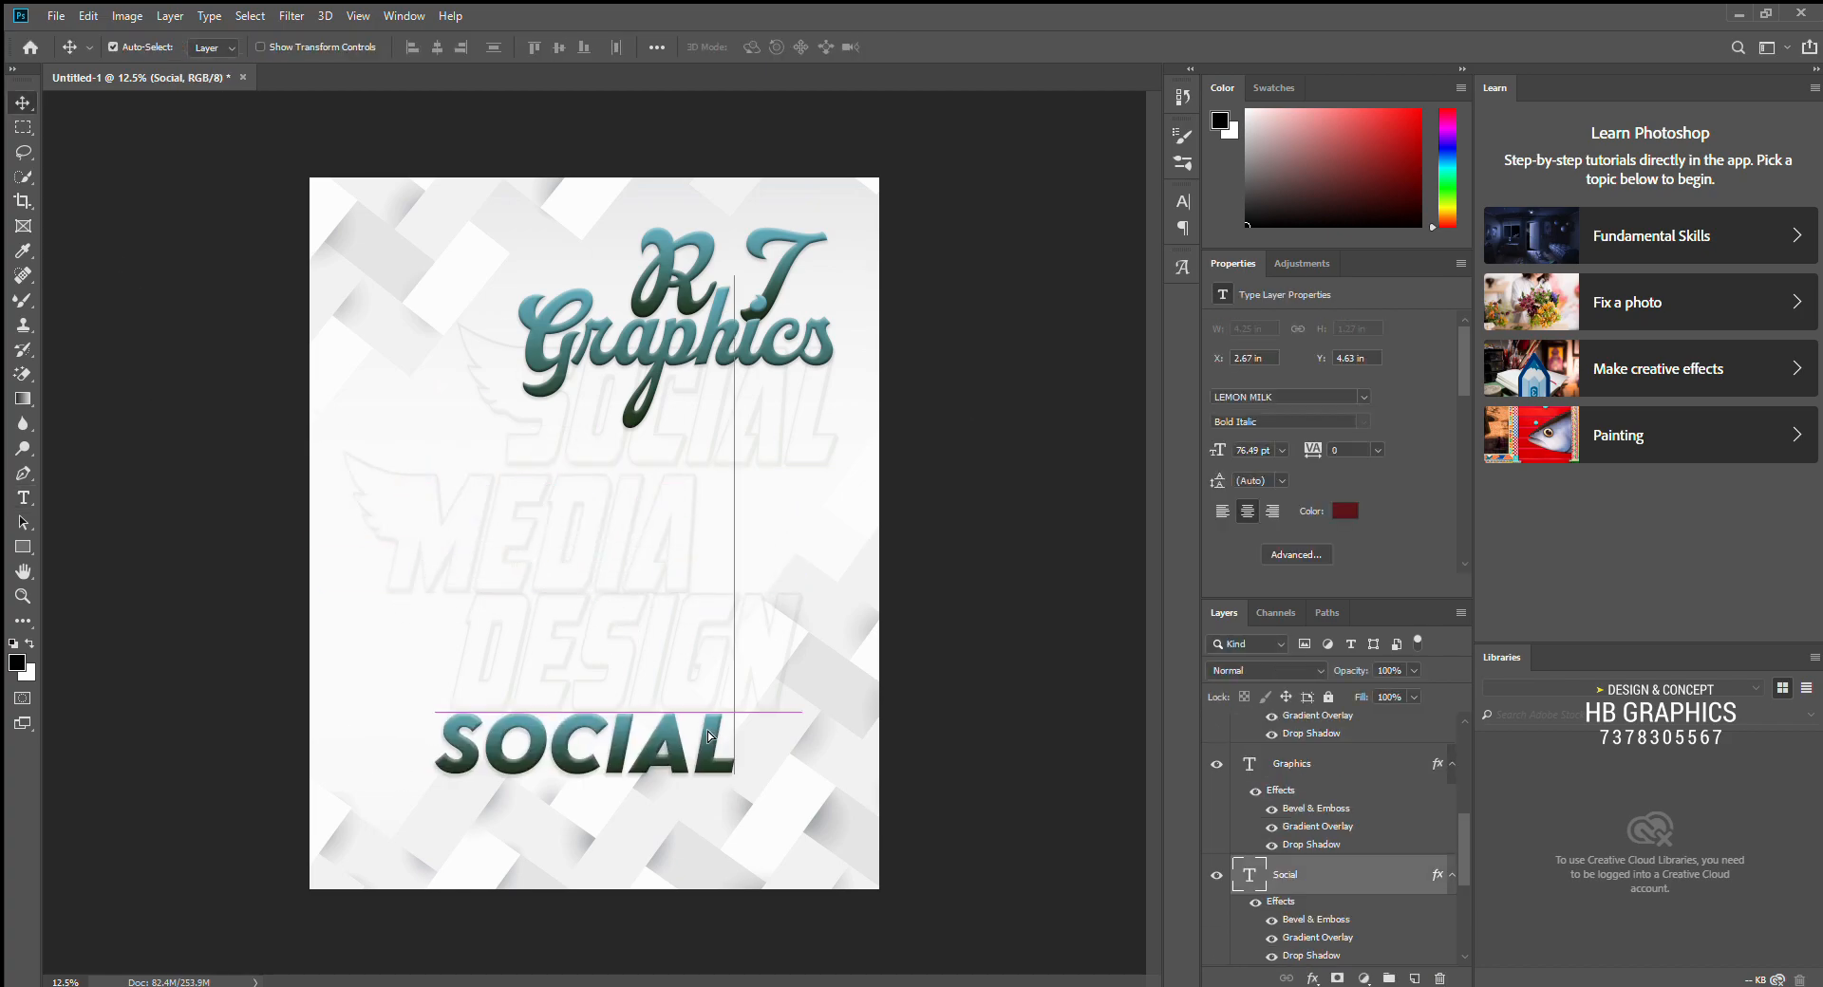
# Step: Type the services lines BIRTHDAY DESIGN through AUDIO / VIDEO., move the list up, hide its drop shadow
pyautogui.write('BIRTHDAY DESIGN')
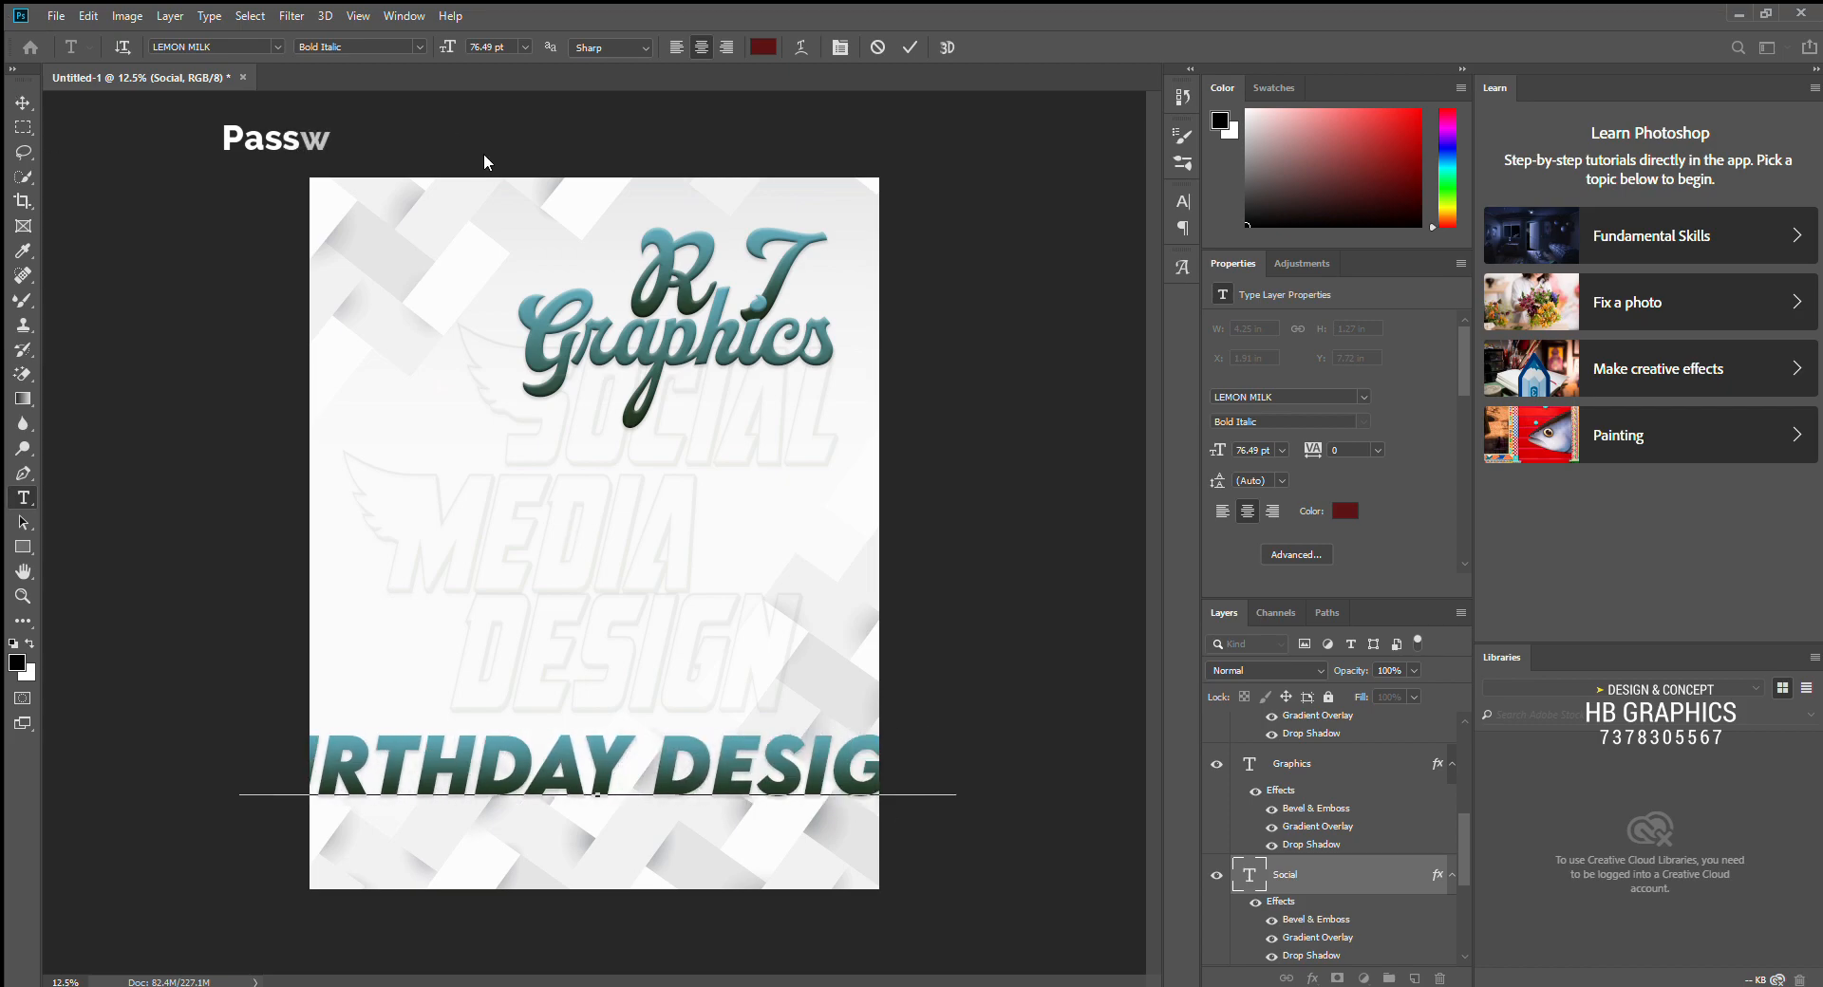
pyautogui.hotkey('ctrl', 'a')
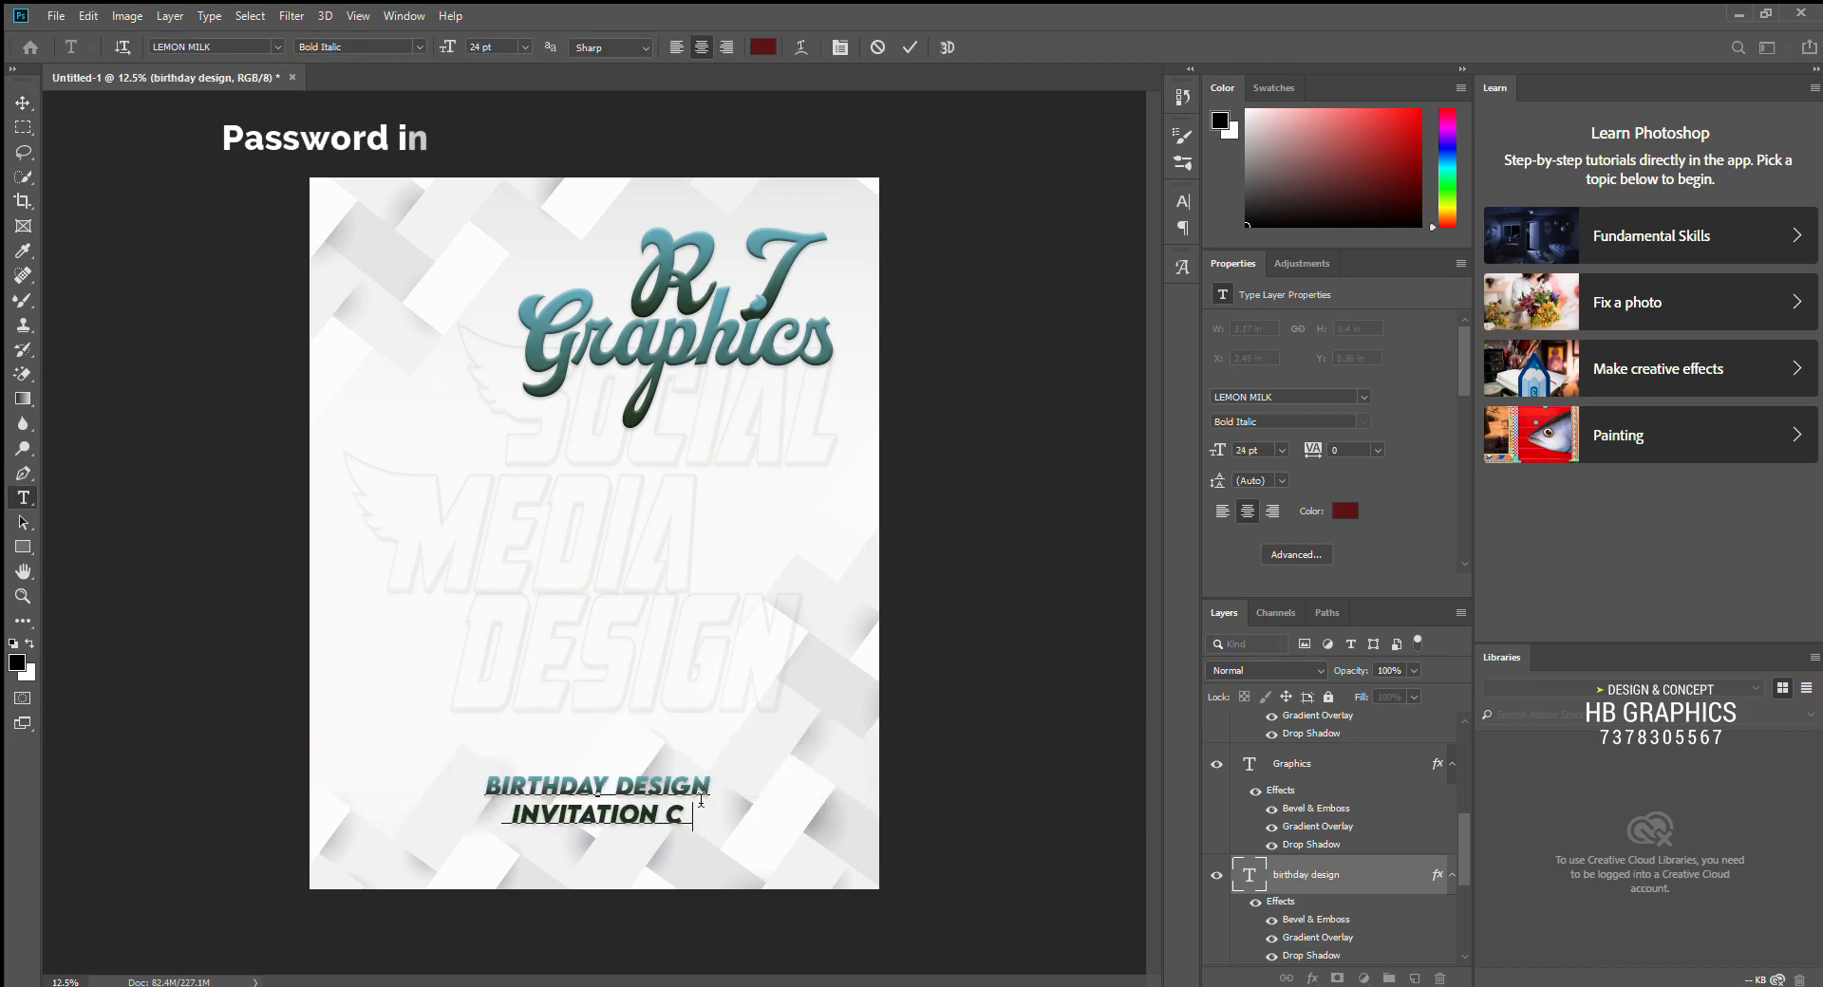
pyautogui.write('DESIGN')
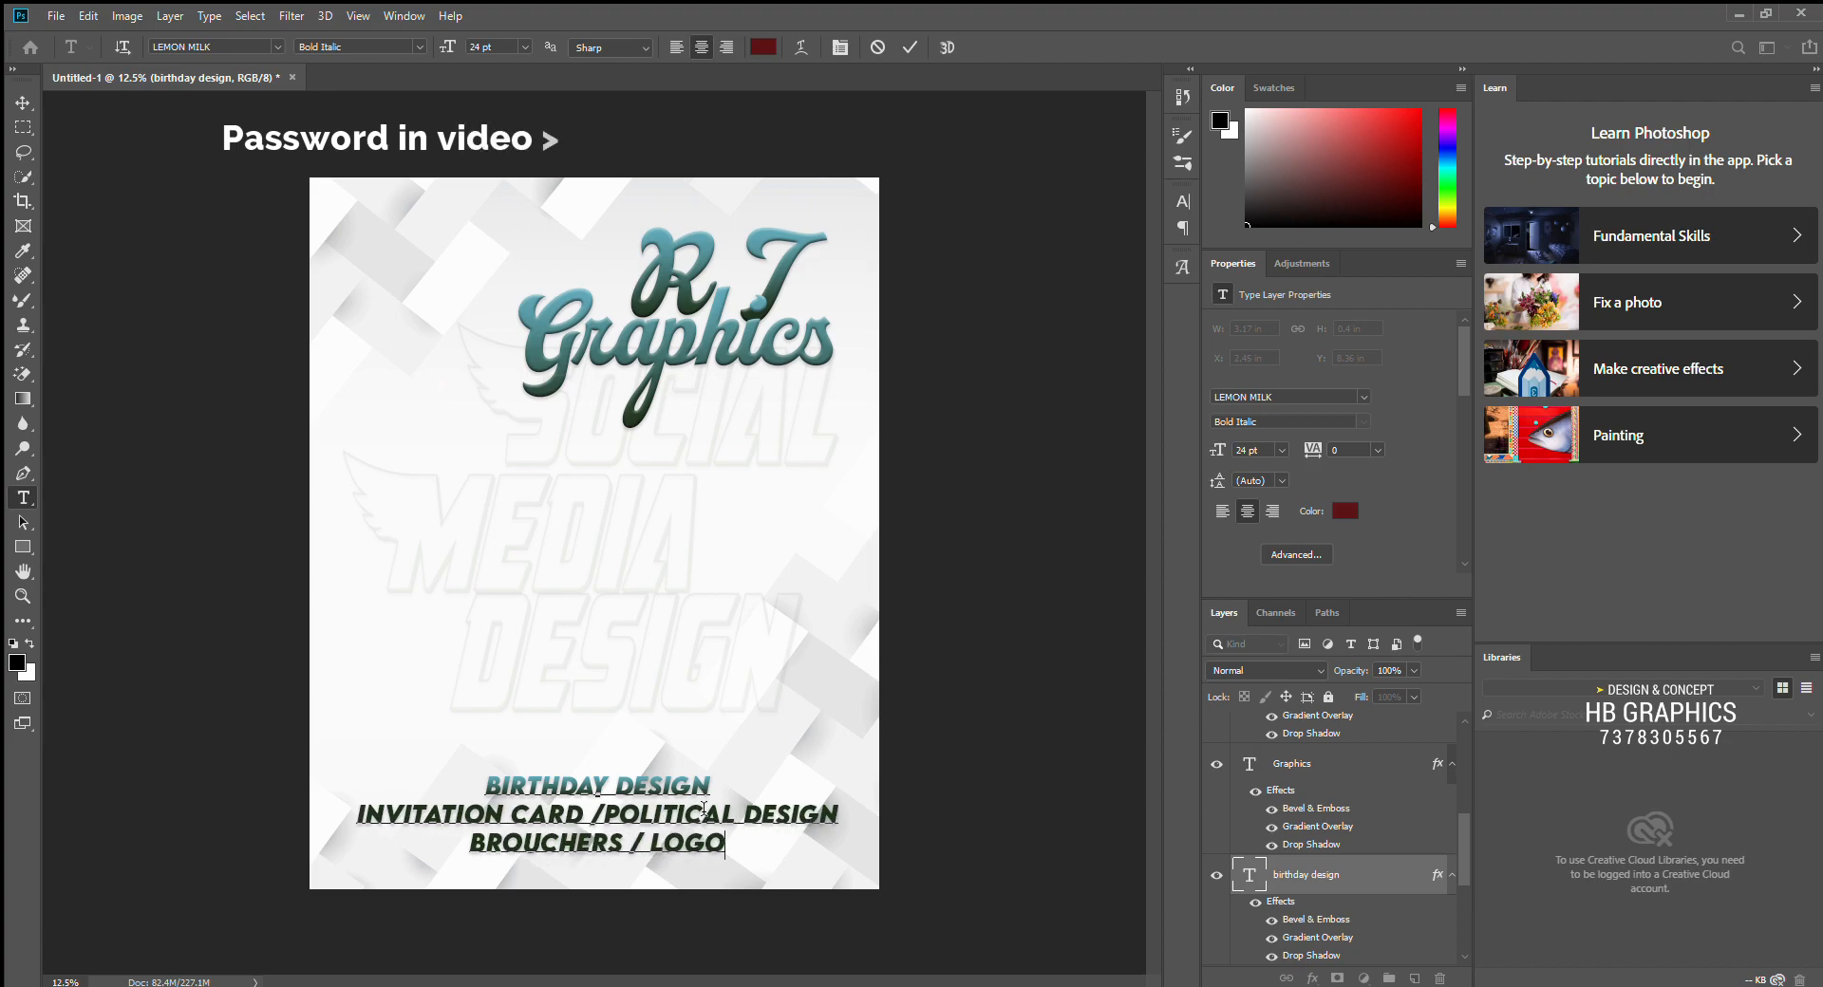
pyautogui.click(724, 861)
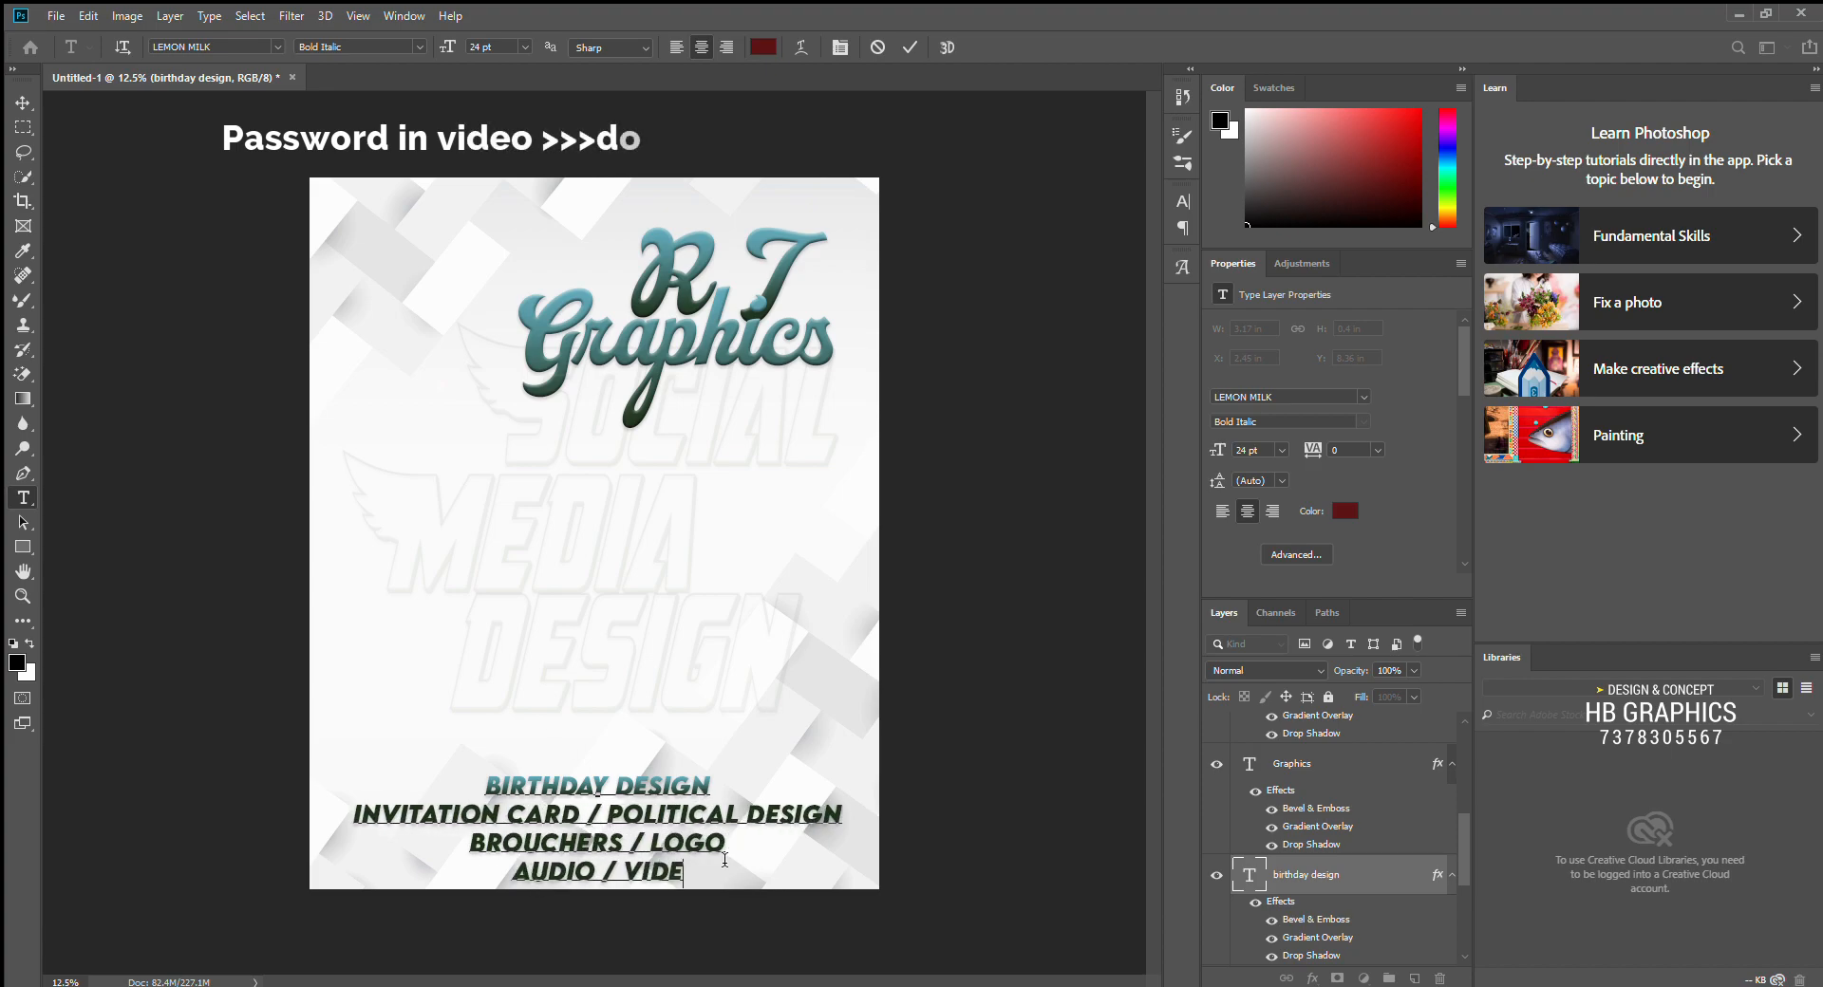
pyautogui.click(22, 102)
pyautogui.moveTo(652, 820); pyautogui.dragTo(651, 696)
pyautogui.press('h')
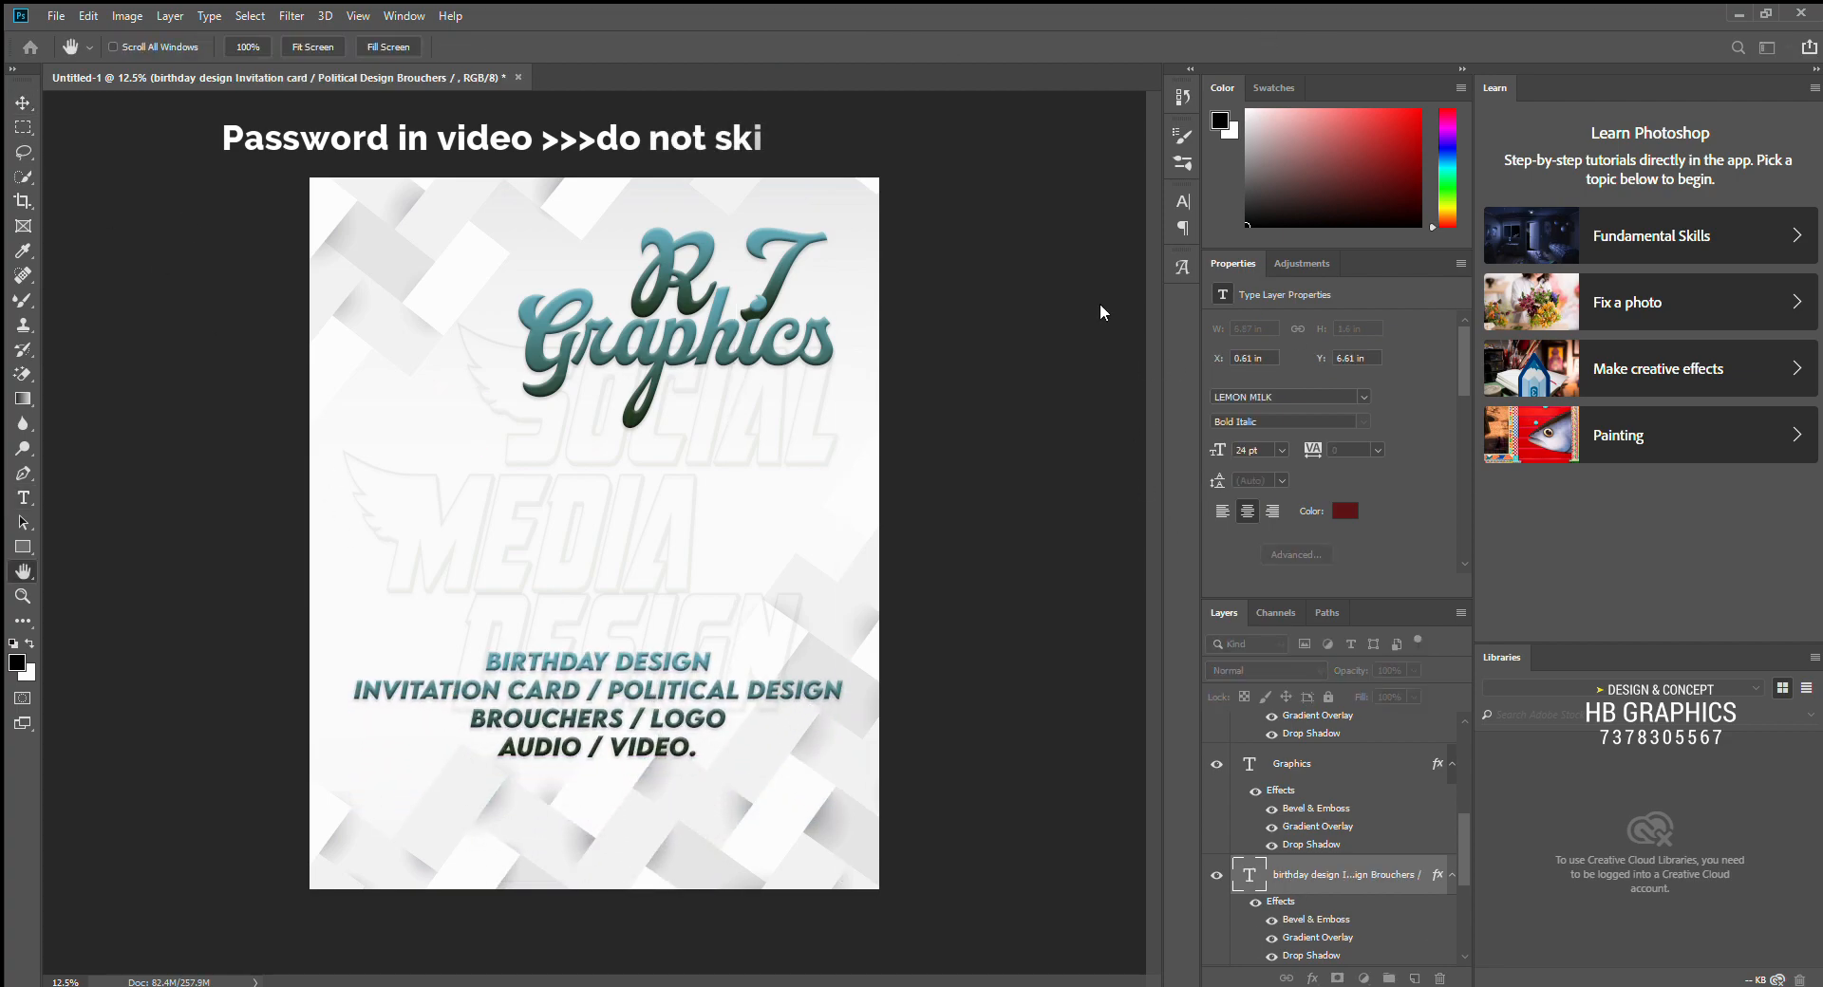
pyautogui.click(1096, 576)
# Step: Draw a thin rectangle rule line below the services list
pyautogui.press('u')
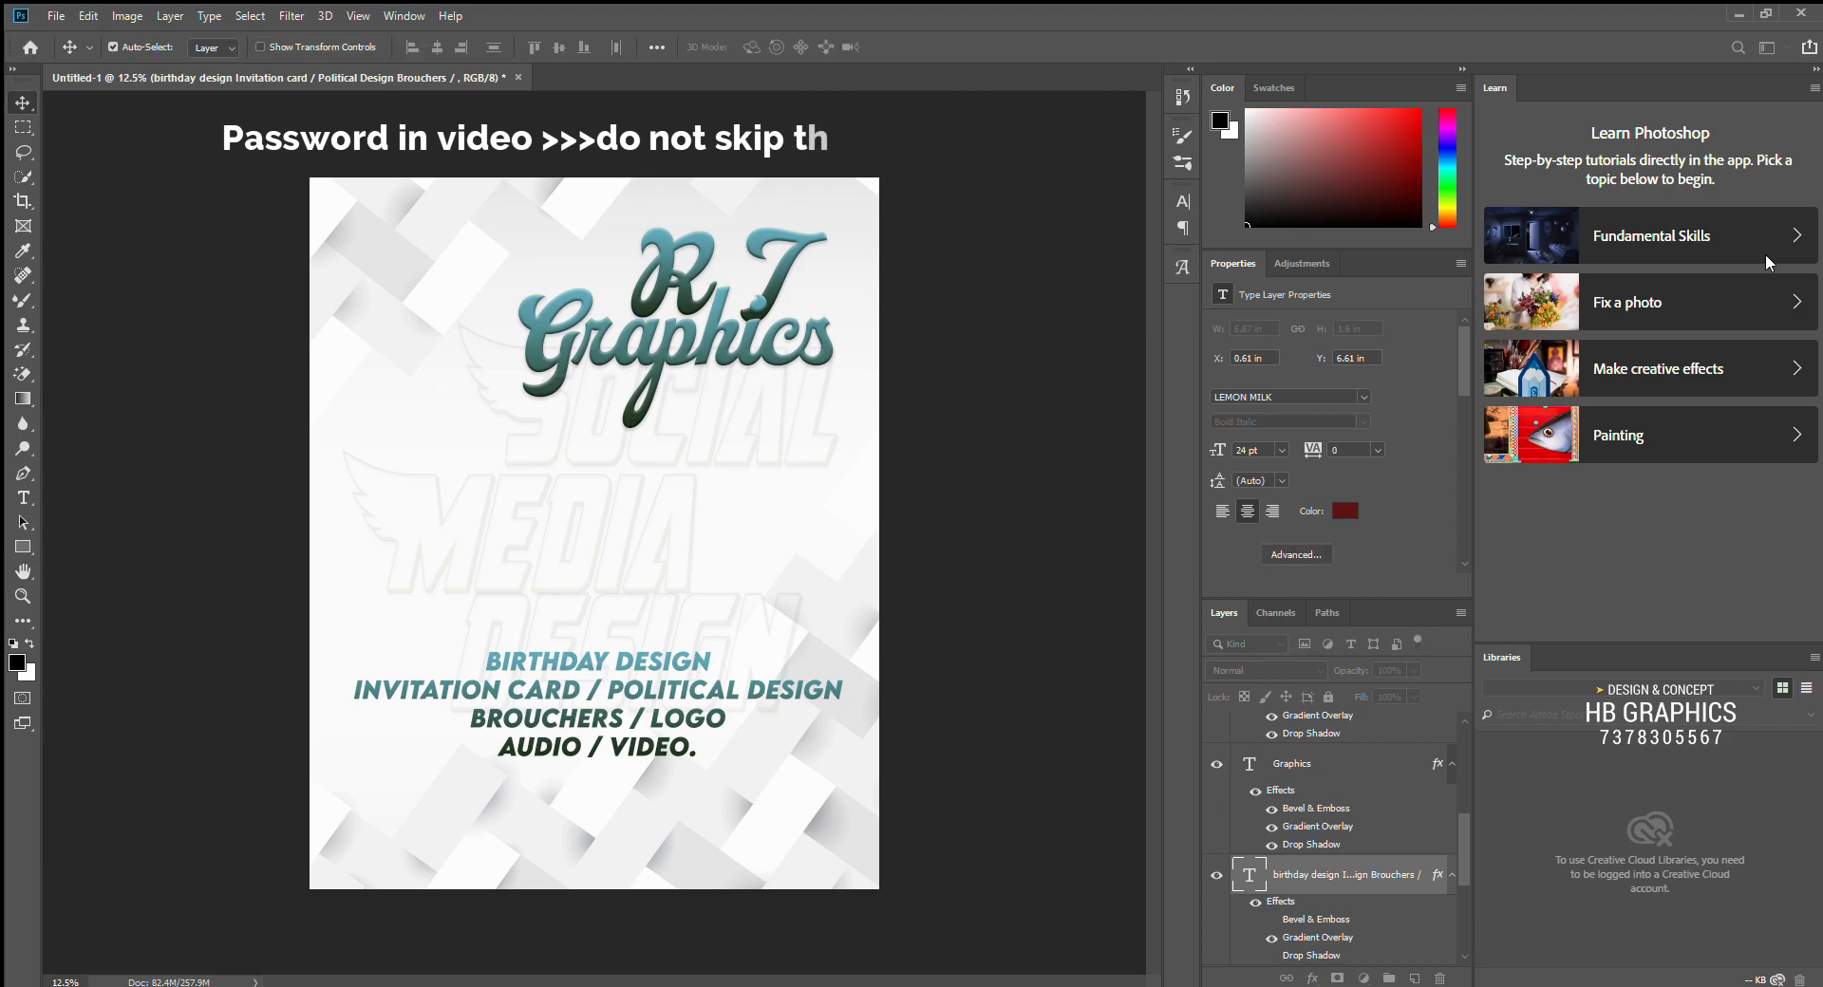
pyautogui.moveTo(859, 785); pyautogui.dragTo(859, 785)
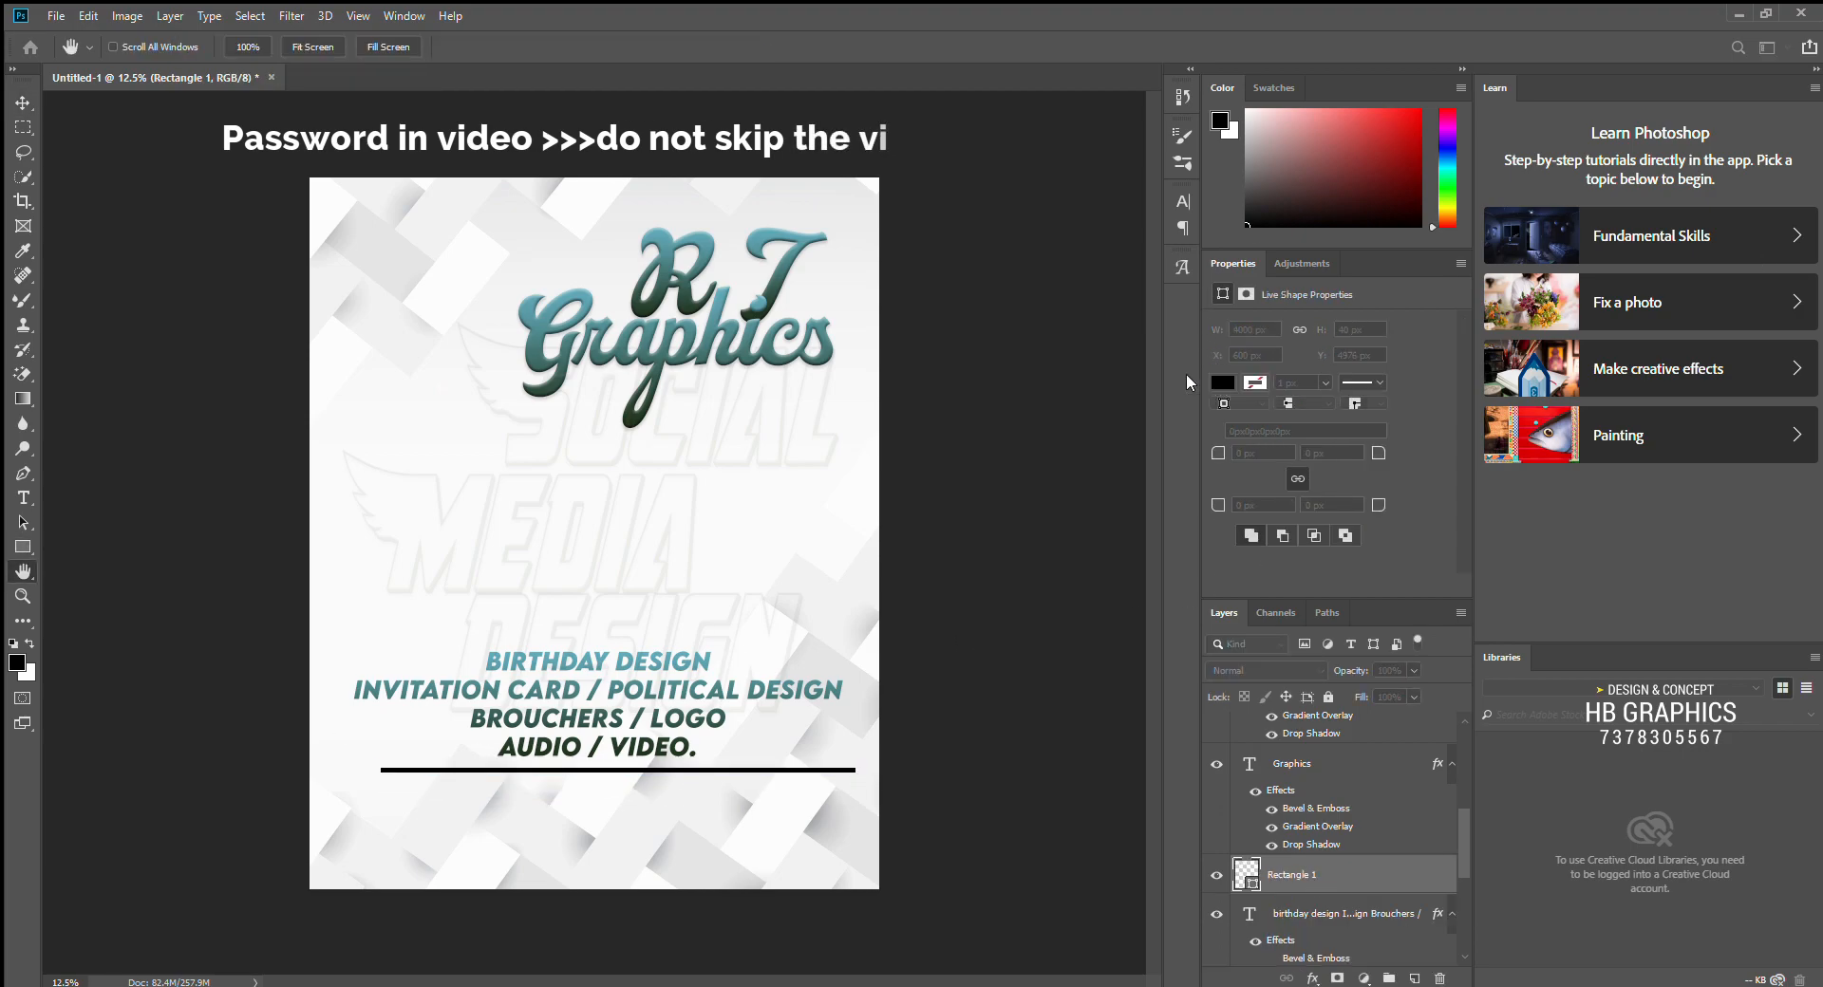
pyautogui.press('Return')
pyautogui.press('v')
pyautogui.moveTo(534, 777); pyautogui.dragTo(564, 715)
pyautogui.click(567, 711)
pyautogui.click(773, 659)
pyautogui.click(794, 659)
pyautogui.click(842, 662)
pyautogui.moveTo(842, 662)
pyautogui.mouseDown()
pyautogui.moveTo(842, 701)
pyautogui.moveTo(845, 667)
pyautogui.mouseUp()
pyautogui.click(937, 617)
# Step: Duplicate the list text, retype it as 'ALL TYPES DESIGN DONE HERE..' and move it to the bottom
pyautogui.moveTo(626, 664); pyautogui.dragTo(579, 660)
pyautogui.press('t')
pyautogui.click(617, 650)
pyautogui.hotkey('ctrl', 'a')
pyautogui.write('ALL I')
pyautogui.click(23, 103)
pyautogui.moveTo(579, 660); pyautogui.dragTo(618, 762)
pyautogui.click(581, 670)
pyautogui.click(578, 662)
pyautogui.moveTo(377, 671)
pyautogui.mouseDown()
pyautogui.moveTo(377, 555)
pyautogui.moveTo(376, 687)
pyautogui.mouseUp()
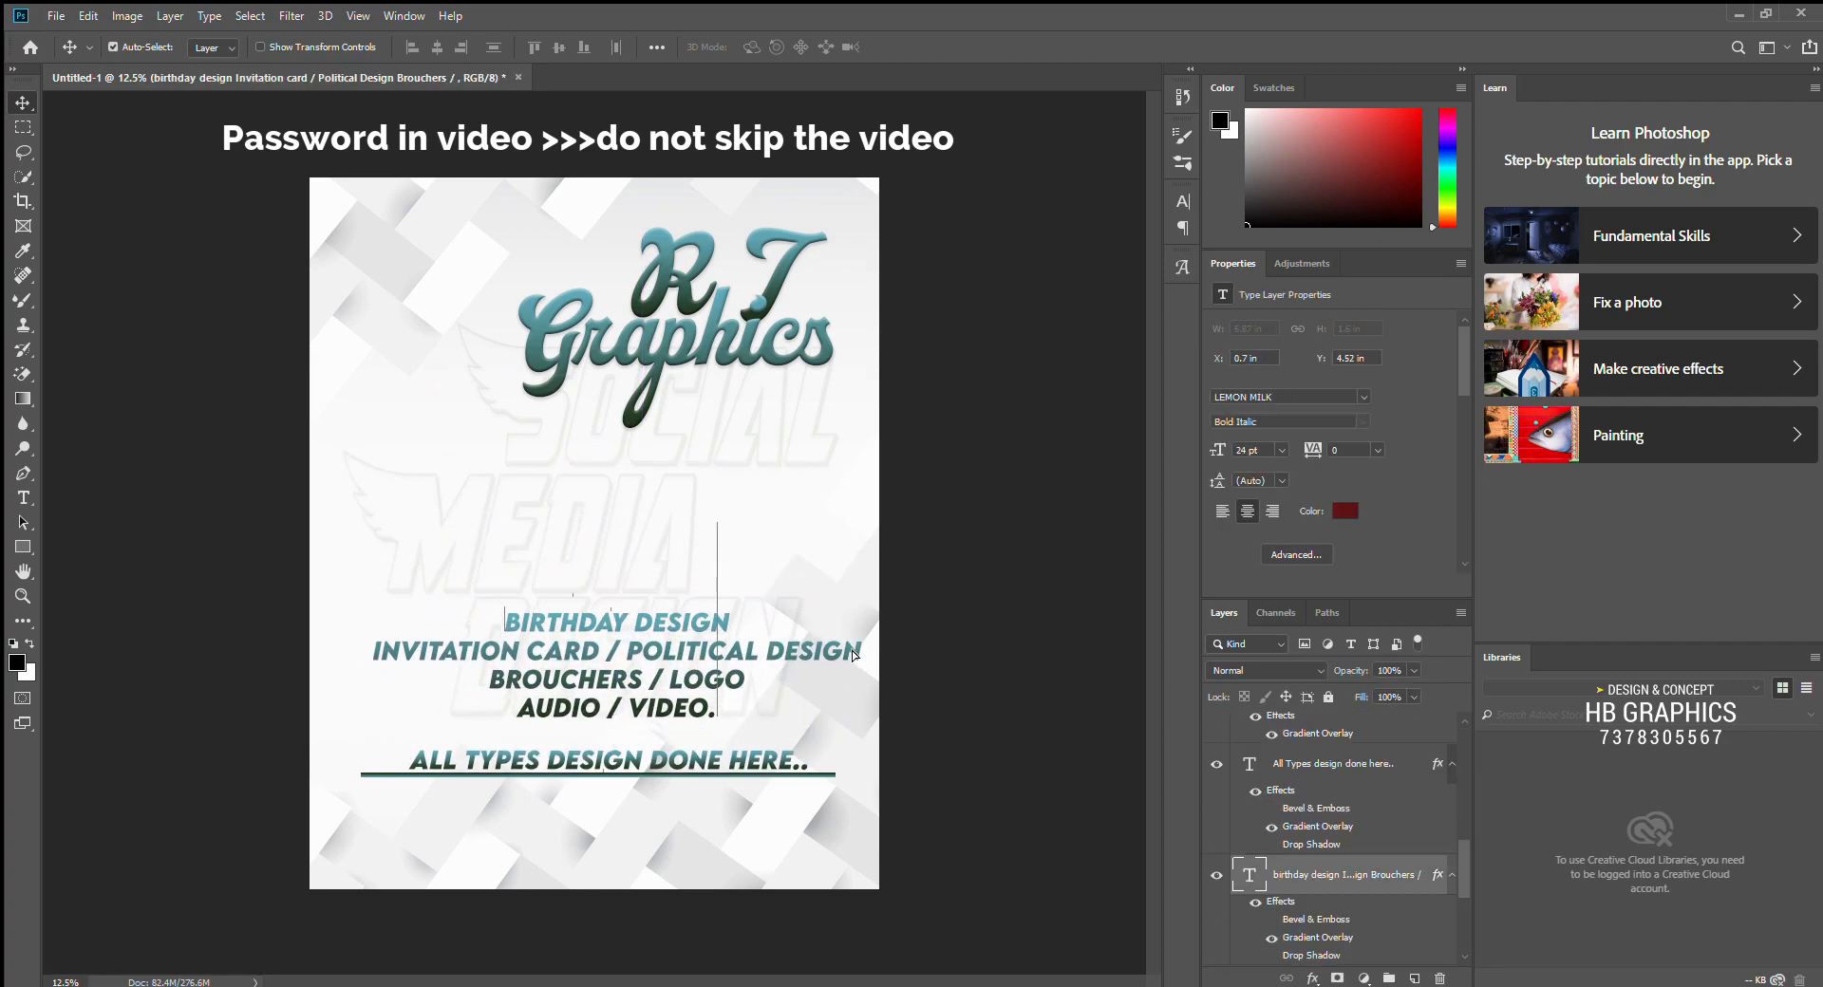
pyautogui.click(968, 532)
# Step: Nudge the services list slightly left and down
pyautogui.click(683, 719)
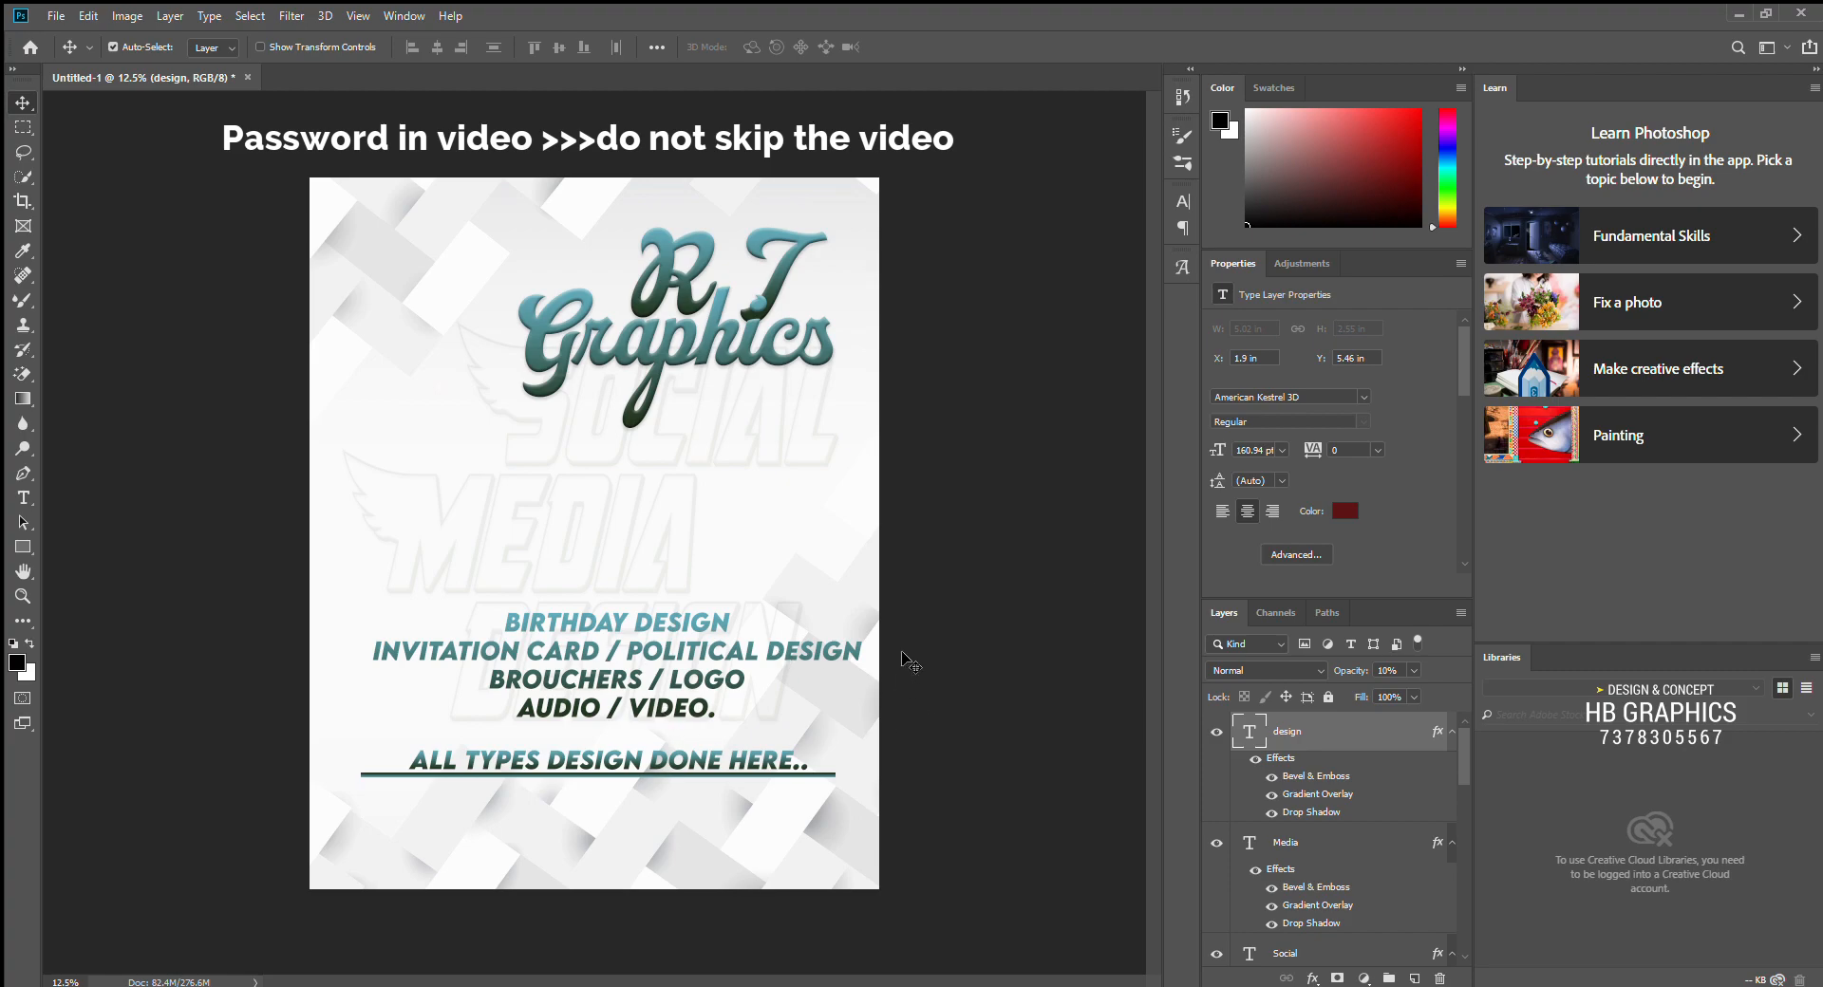
pyautogui.moveTo(668, 717); pyautogui.dragTo(653, 730)
pyautogui.click(902, 413)
pyautogui.moveTo(845, 671); pyautogui.dragTo(838, 670)
# Step: Copy the long line, shorten it, and place it under AUDIO / VIDEO
pyautogui.click(607, 760)
pyautogui.click(541, 783)
pyautogui.click(570, 775)
pyautogui.moveTo(566, 746); pyautogui.dragTo(566, 738)
pyautogui.hotkey('ctrl', 't')
pyautogui.moveTo(840, 740); pyautogui.dragTo(628, 703)
pyautogui.press('Return')
pyautogui.click(1074, 426)
pyautogui.click(618, 779)
pyautogui.click(1078, 859)
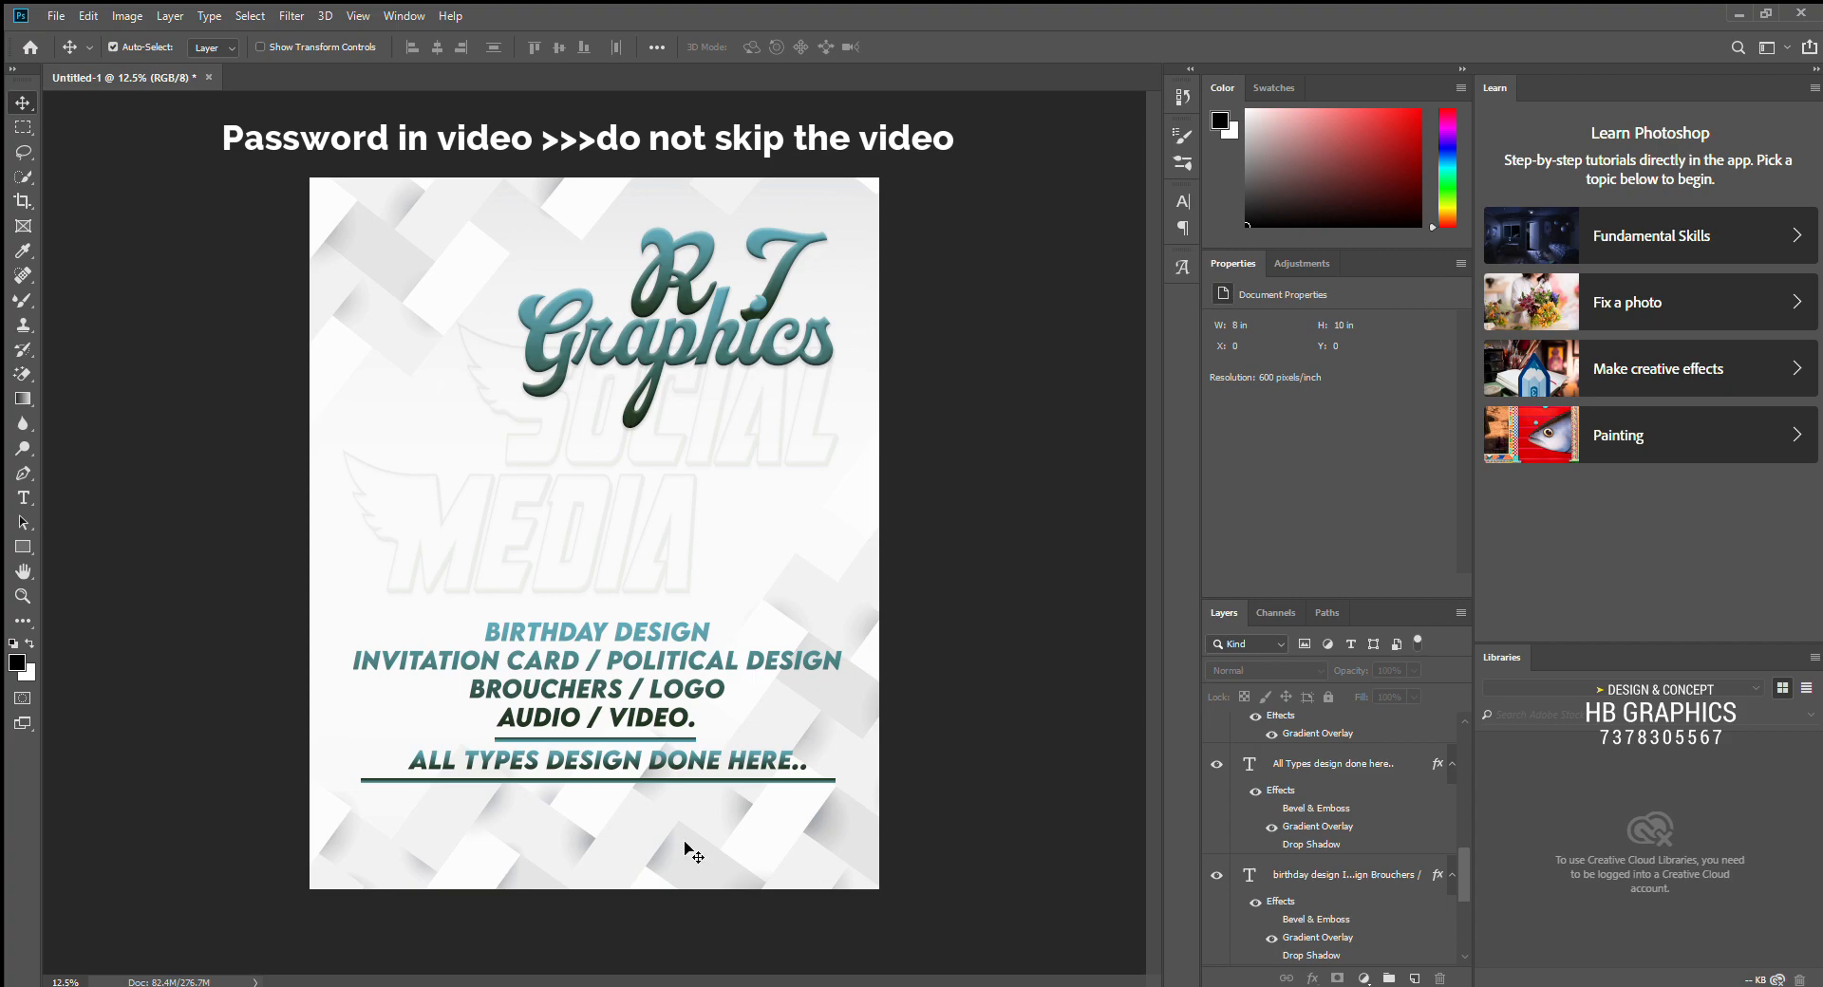
# Step: Draw a rectangle across the poster bottom with a reversed gradient overlay
pyautogui.press('u')
pyautogui.moveTo(287, 756); pyautogui.dragTo(922, 908)
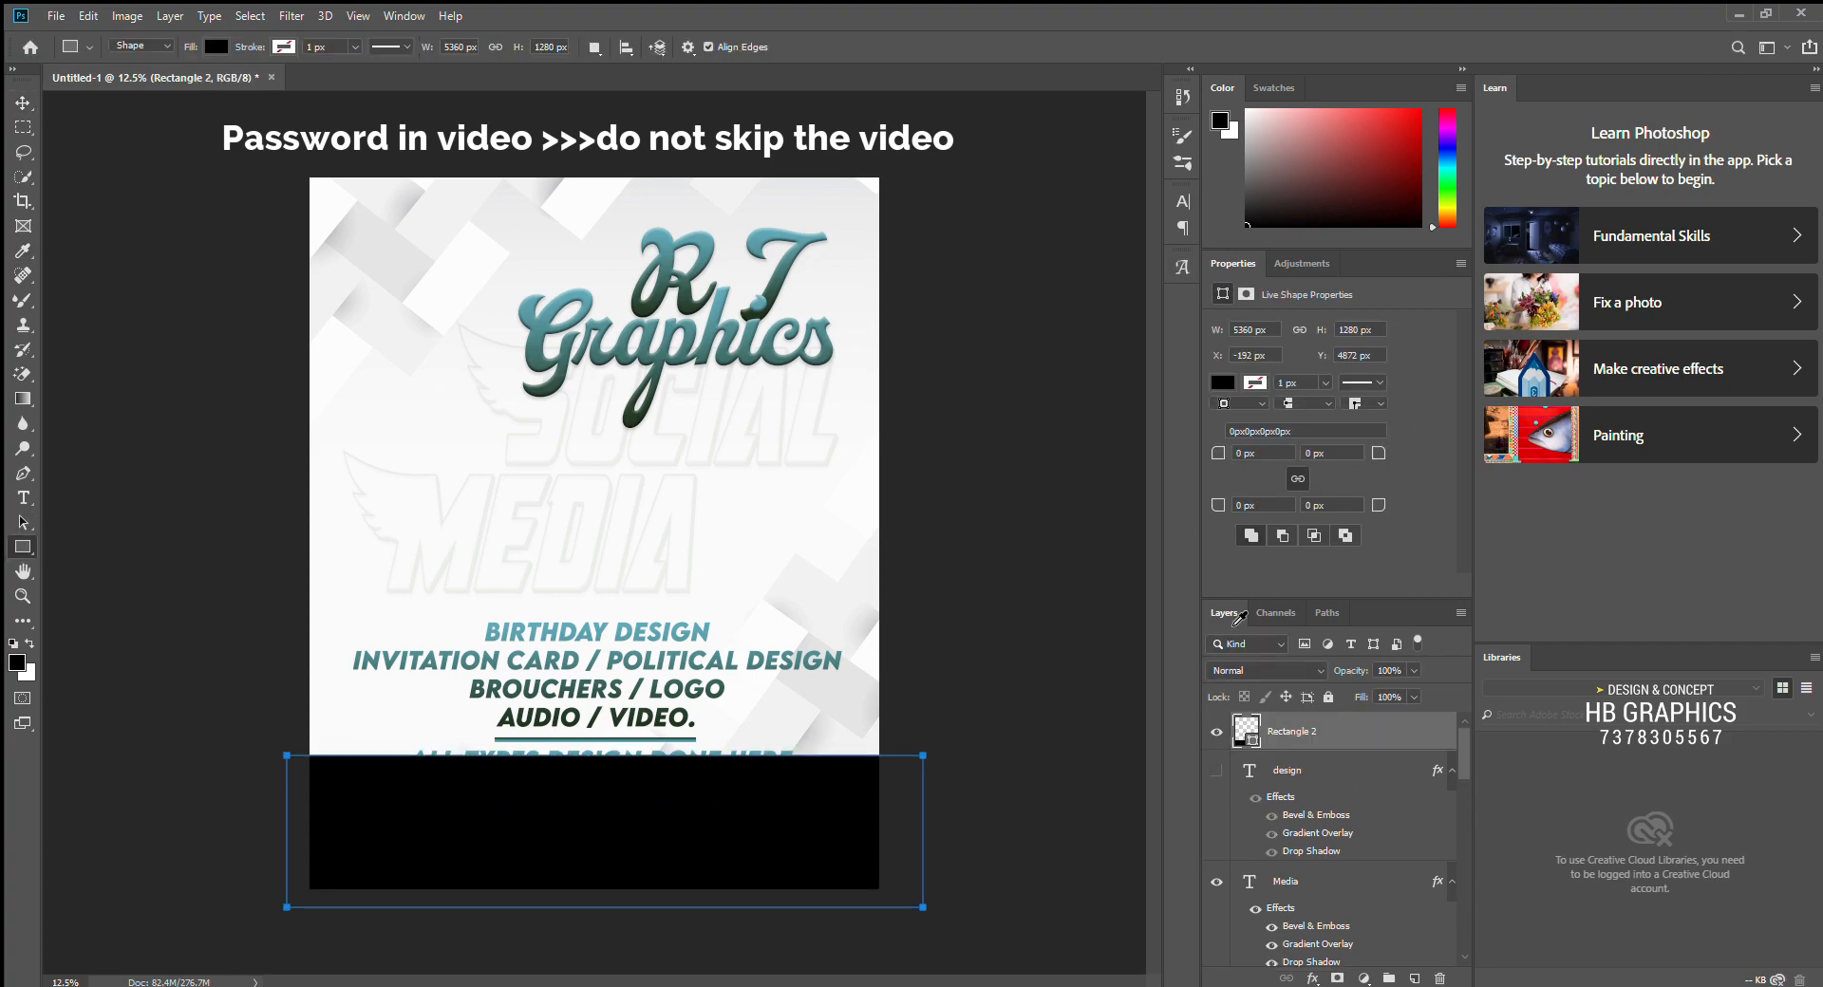
pyautogui.click(1094, 479)
pyautogui.click(1094, 478)
pyautogui.click(1096, 501)
pyautogui.click(1095, 479)
pyautogui.click(1096, 478)
pyautogui.click(1153, 500)
pyautogui.click(1530, 347)
pyautogui.click(1689, 275)
# Step: Warp the rectangle's top edge into a wave and move the footer lower
pyautogui.hotkey('ctrl', 't')
pyautogui.click(724, 46)
pyautogui.moveTo(490, 760); pyautogui.dragTo(490, 852)
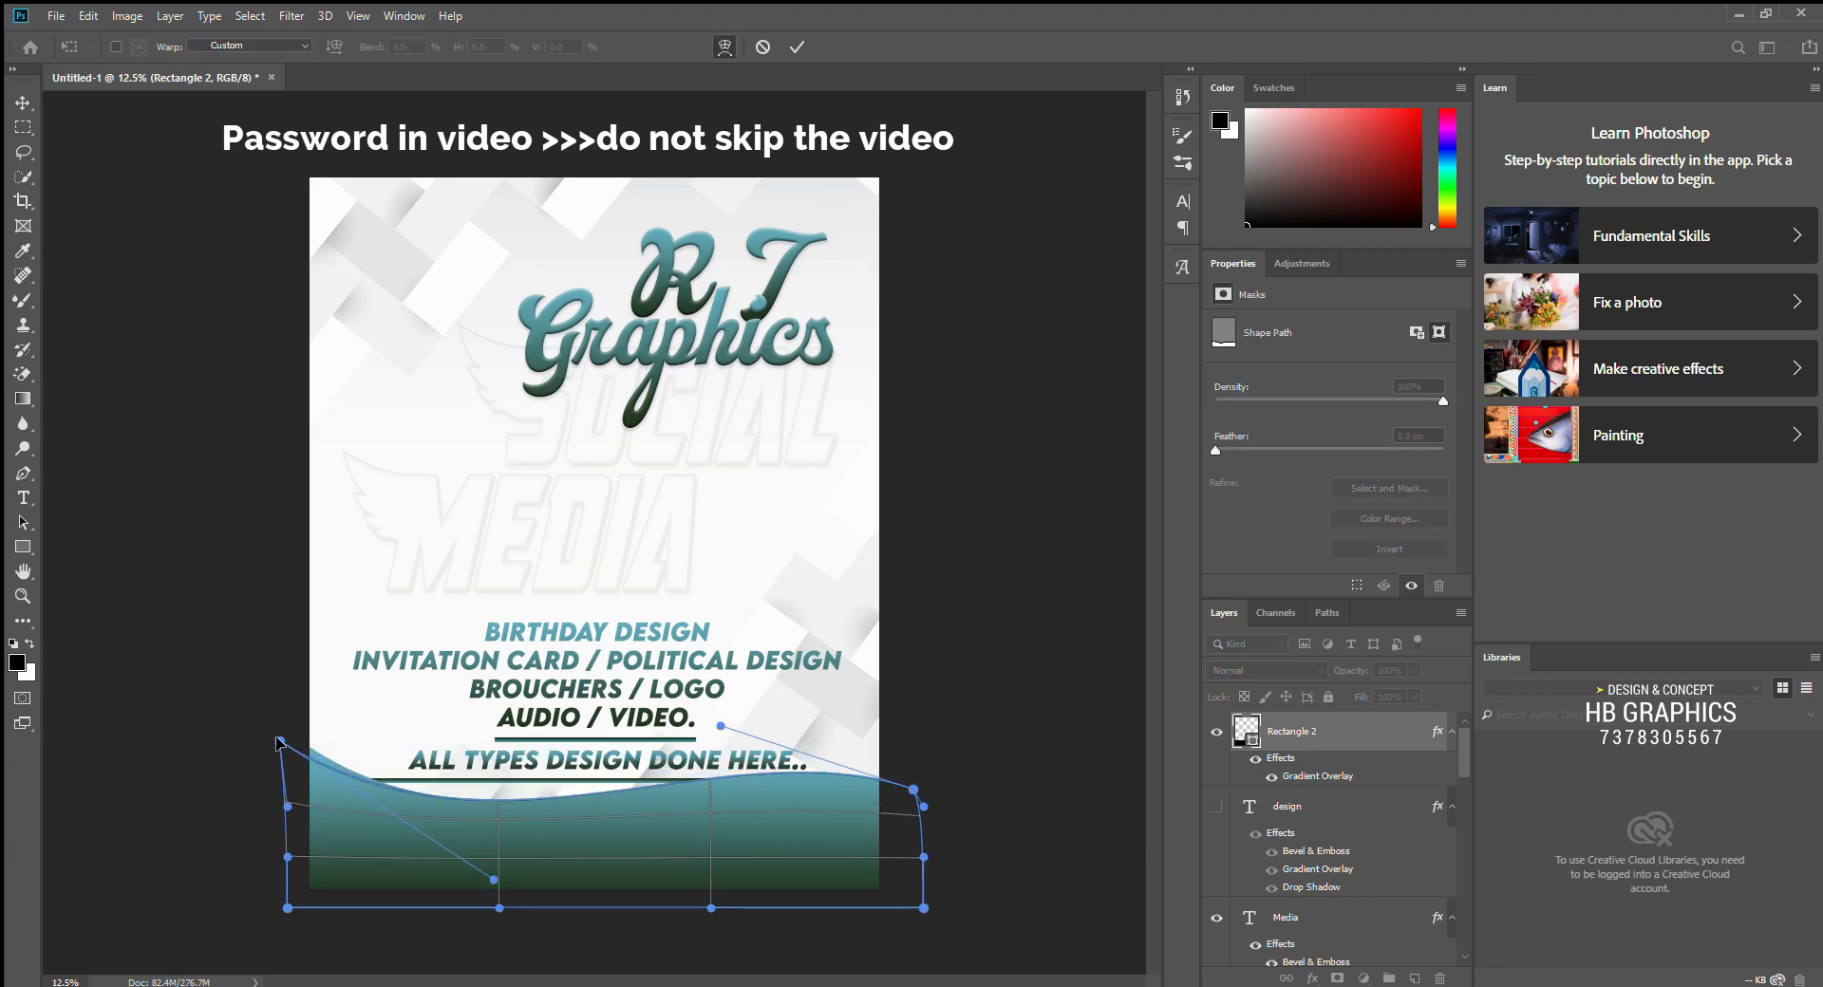
pyautogui.click(797, 46)
pyautogui.press('v')
pyautogui.moveTo(536, 840); pyautogui.dragTo(538, 890)
pyautogui.click(194, 280)
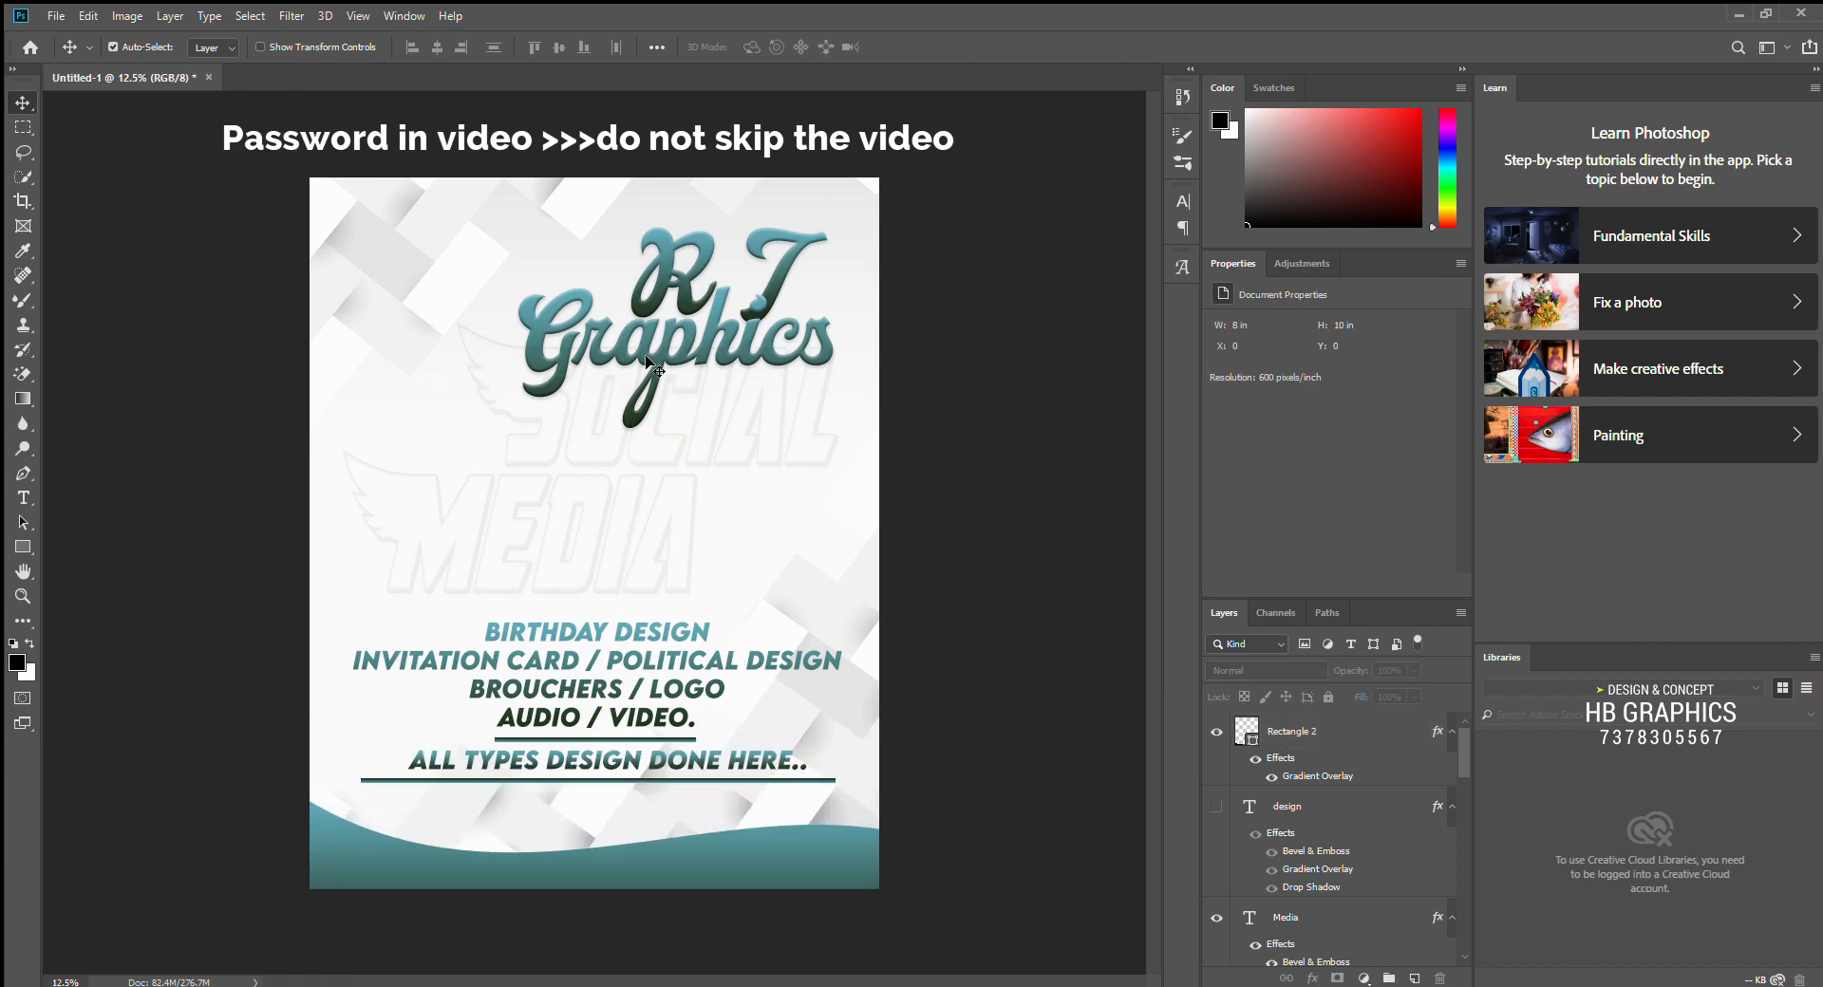
pyautogui.click(658, 396)
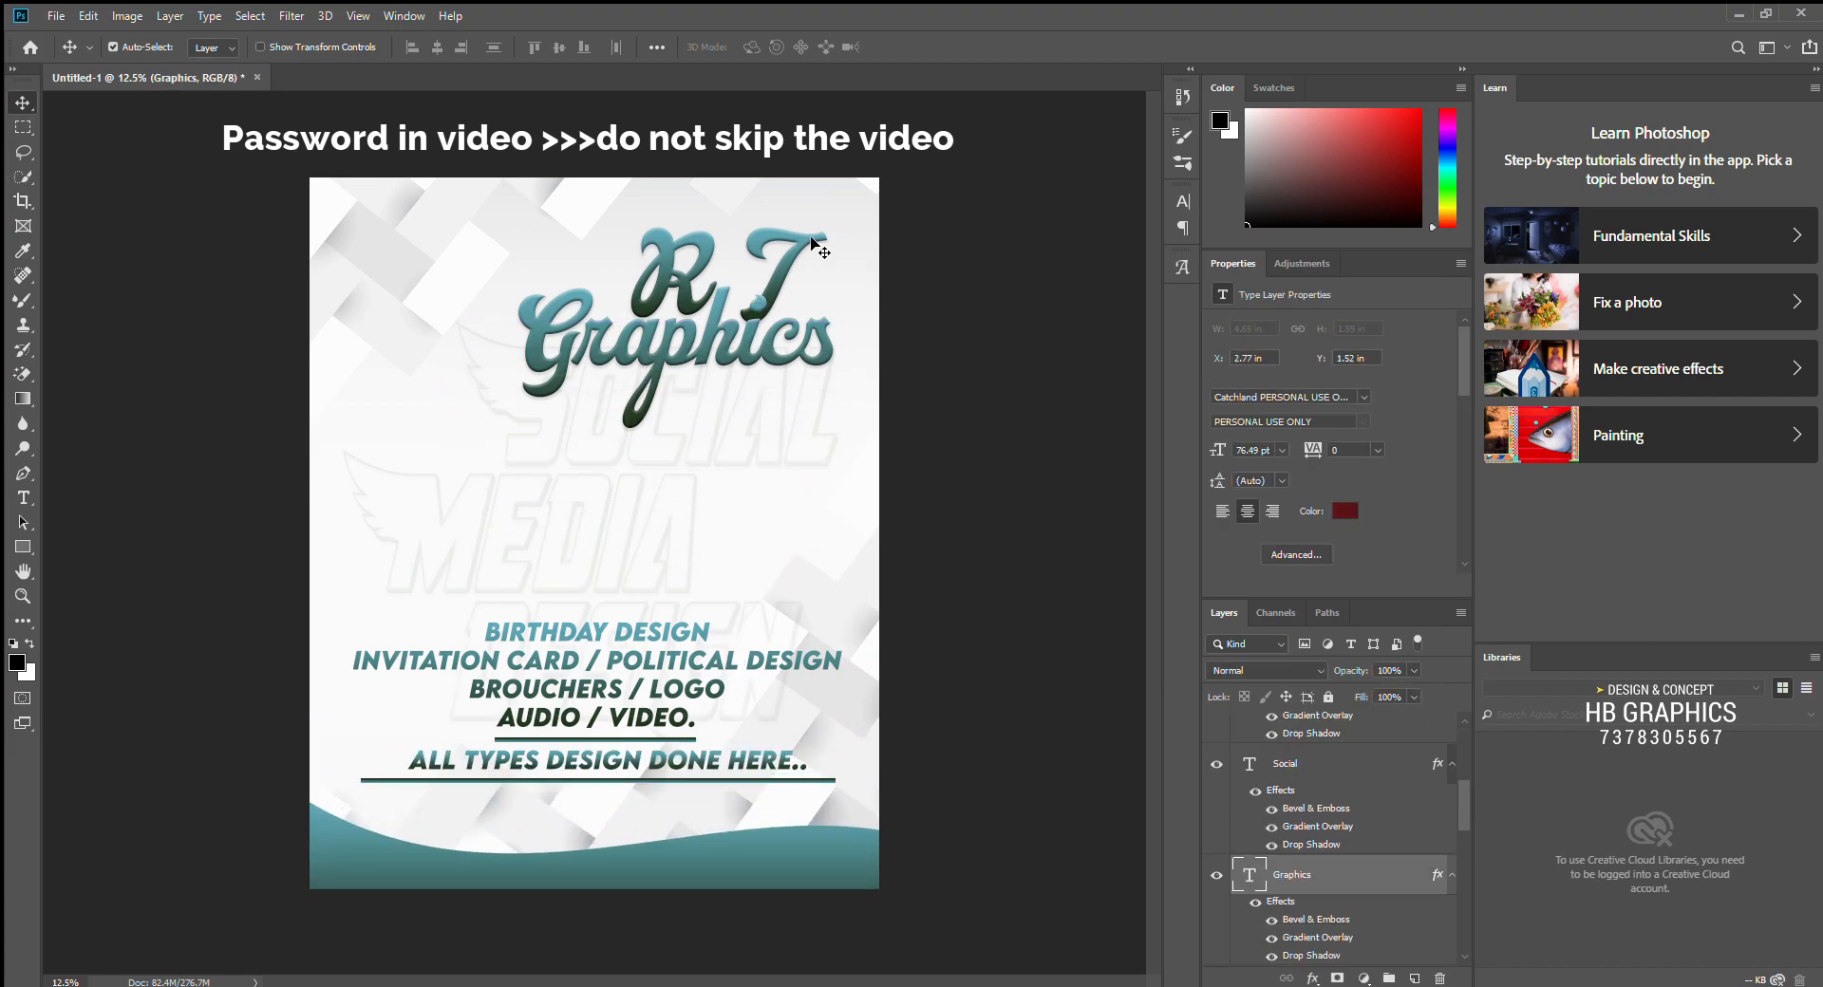
# Step: Duplicate the title text as 'Social' in the poster middle and copy it below
pyautogui.moveTo(811, 257); pyautogui.dragTo(569, 532)
pyautogui.write('Social')
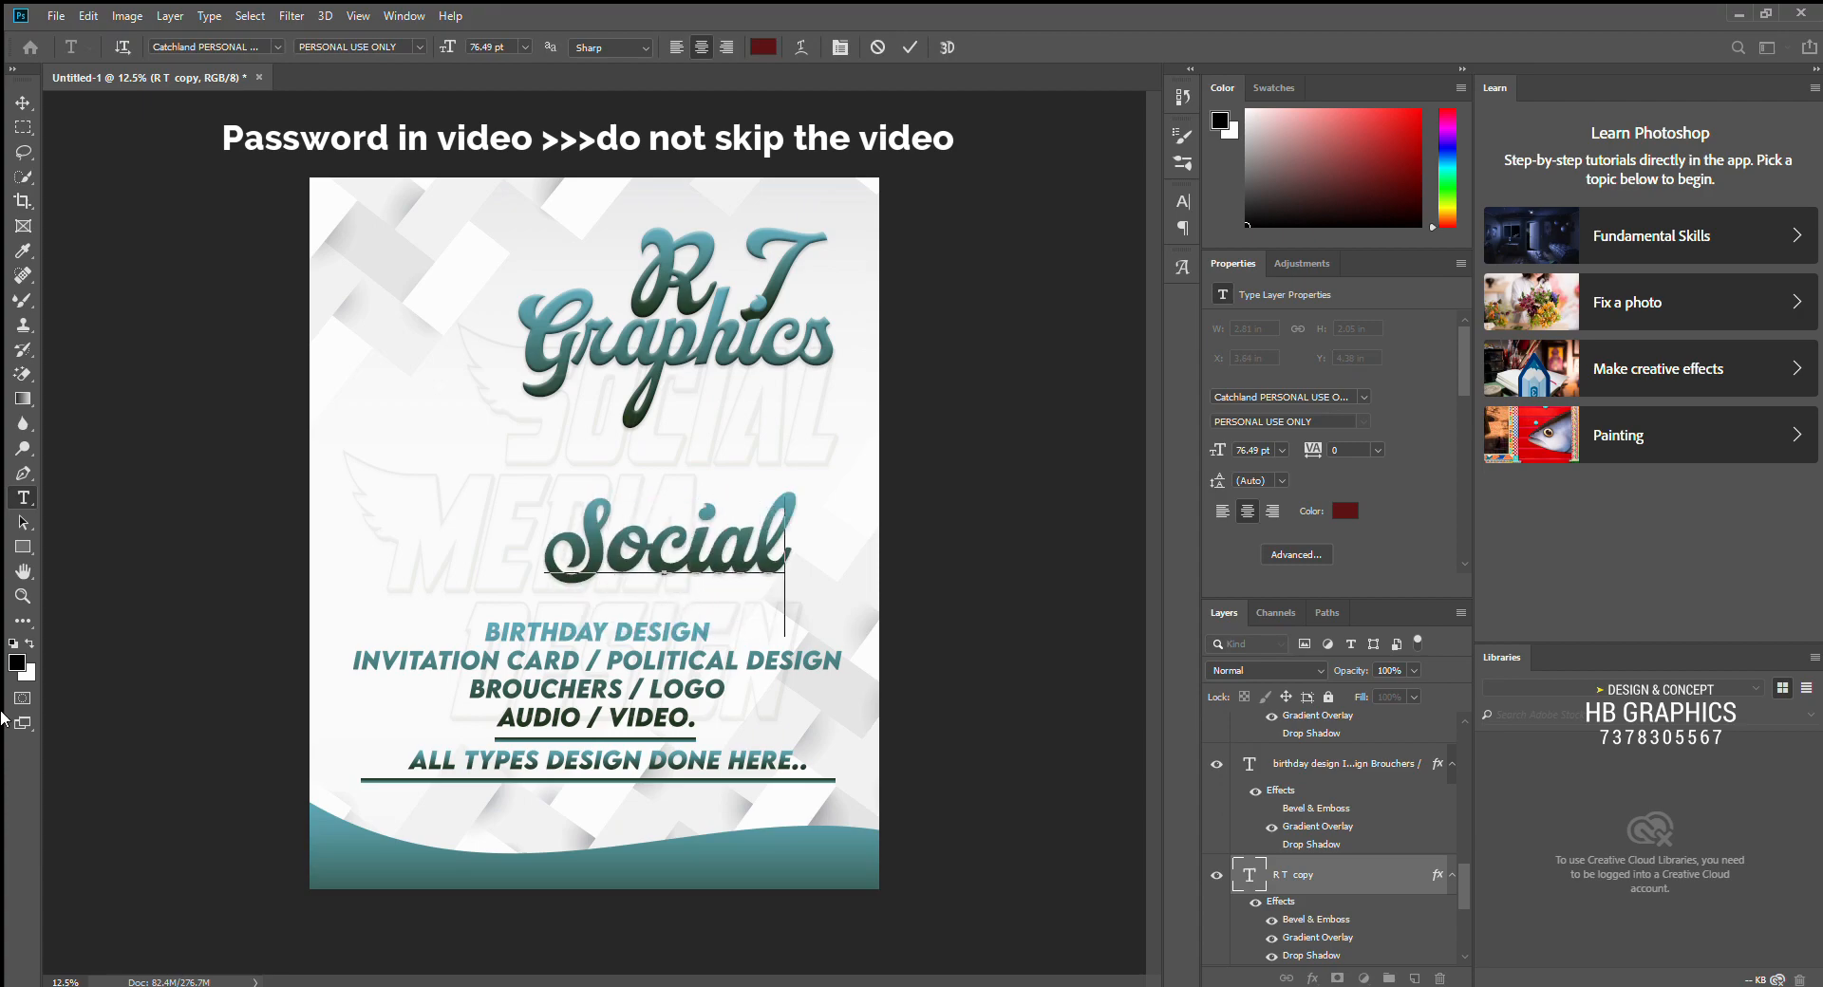
pyautogui.click(1379, 45)
pyautogui.press('i')
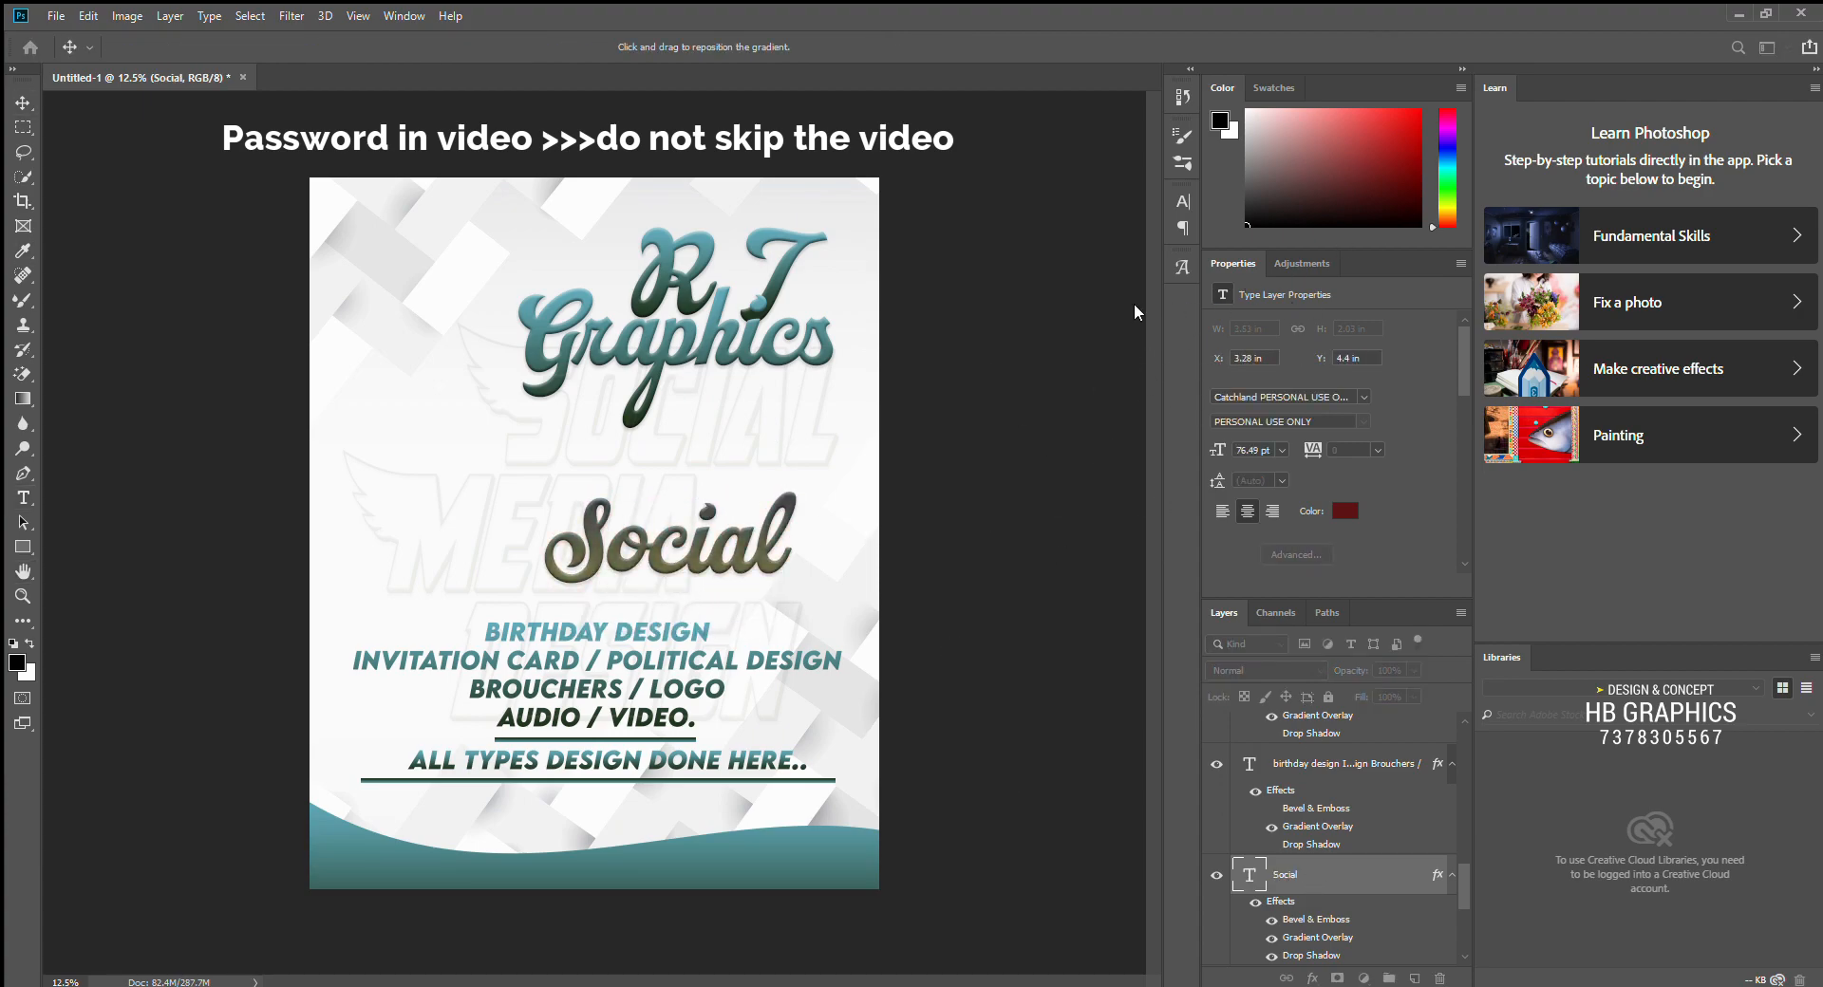
pyautogui.click(664, 513)
pyautogui.click(1216, 843)
pyautogui.scroll(-2, 1217, 855)
pyautogui.click(1216, 878)
pyautogui.moveTo(767, 553); pyautogui.dragTo(682, 589)
# Step: Retype the lower copies as 'Design' and 'Media' and show the Graphics title again
pyautogui.doubleClick(682, 589)
pyautogui.write('Design')
pyautogui.doubleClick(704, 512)
pyautogui.write('Media')
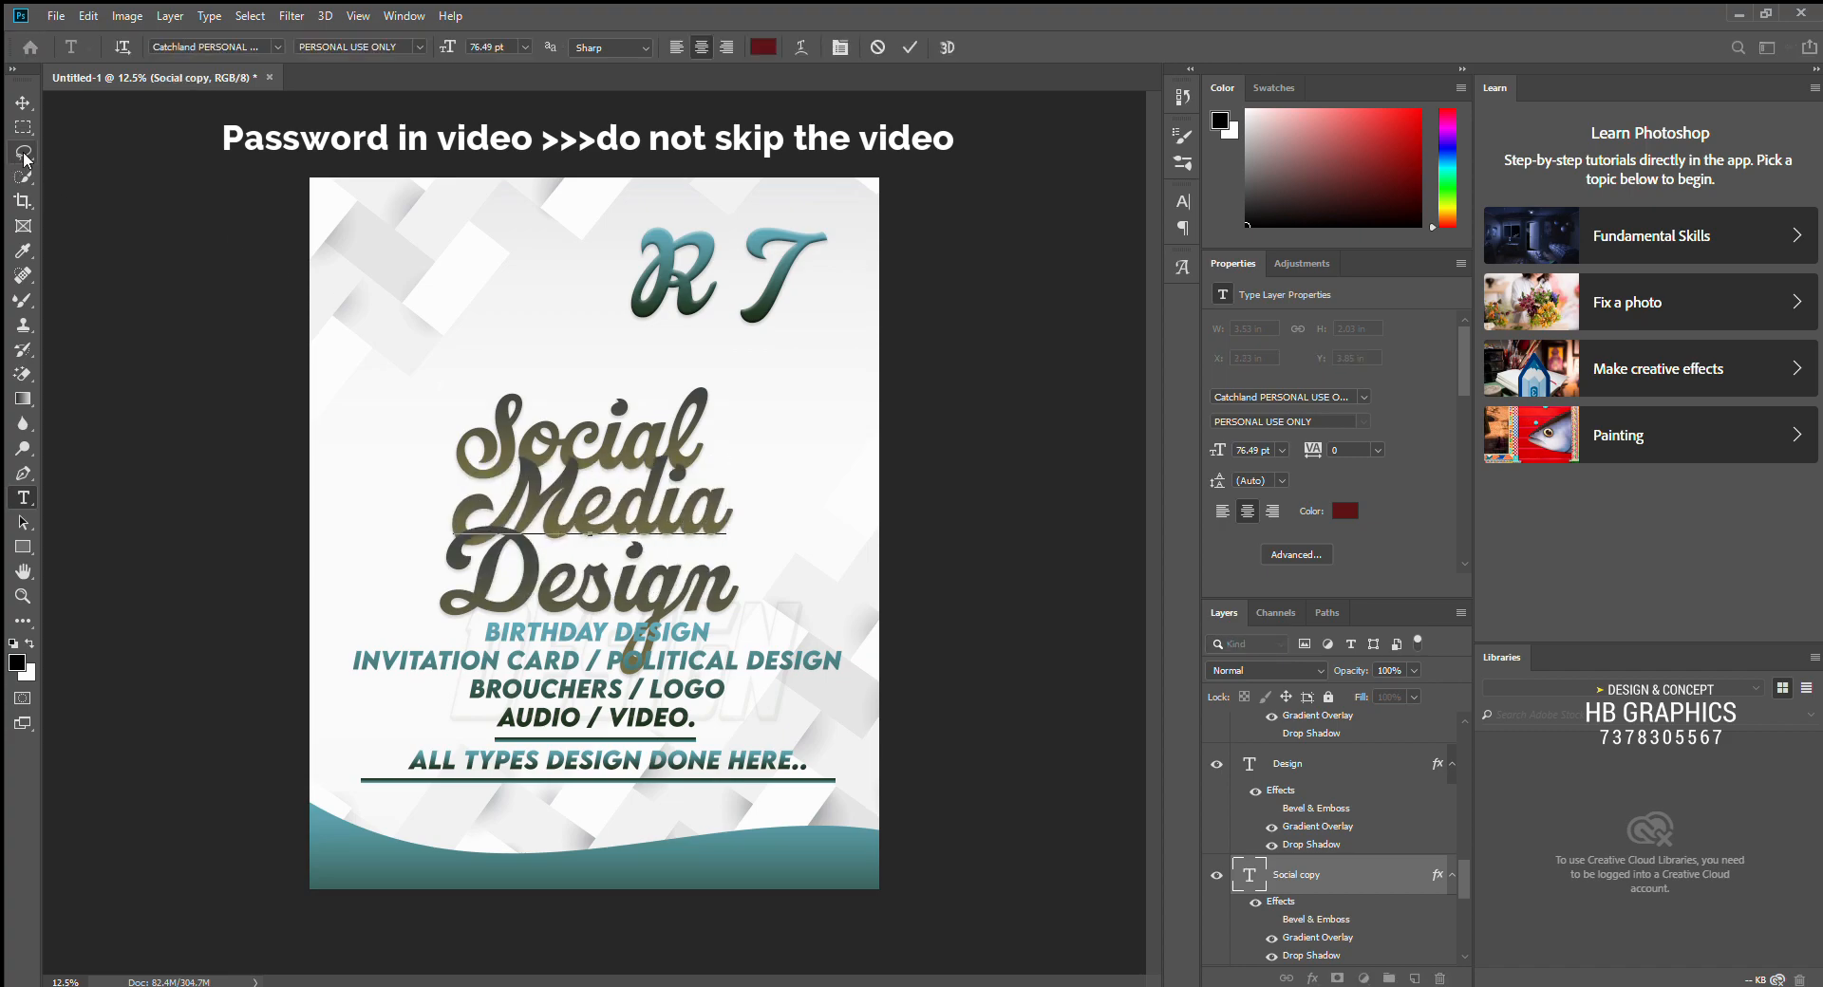
pyautogui.click(23, 102)
pyautogui.click(1216, 849)
# Step: Arrange Social, Media and Design so the script words overlap in a stack
pyautogui.moveTo(605, 463); pyautogui.dragTo(638, 460)
pyautogui.click(675, 560)
pyautogui.moveTo(675, 556); pyautogui.dragTo(577, 560)
pyautogui.click(759, 535)
pyautogui.moveTo(756, 525); pyautogui.dragTo(759, 531)
pyautogui.moveTo(622, 451); pyautogui.dragTo(608, 459)
pyautogui.click(598, 565)
pyautogui.moveTo(469, 447); pyautogui.dragTo(496, 445)
pyautogui.keyDown('shift'); pyautogui.click(479, 560); pyautogui.keyUp('shift')
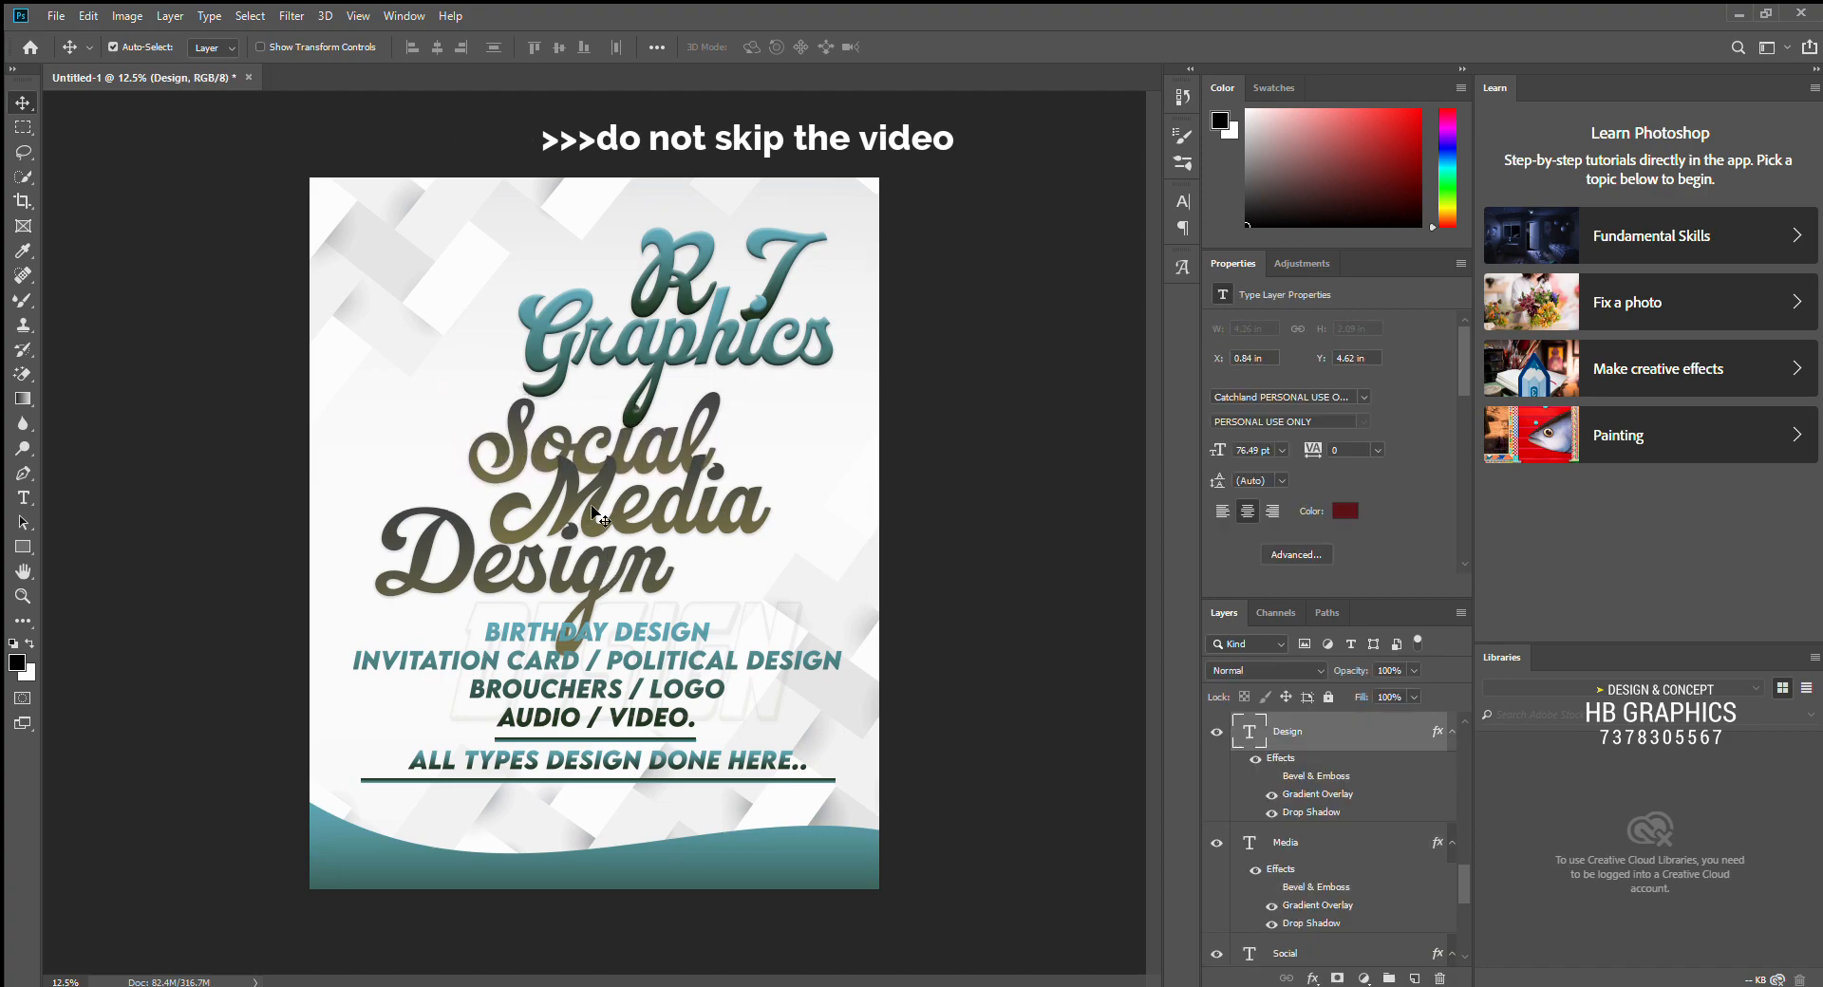
# Step: Scale the three stacked words down together with Ctrl+T
pyautogui.hotkey('ctrl', 't')
pyautogui.moveTo(746, 513); pyautogui.dragTo(646, 494)
pyautogui.press('Return')
pyautogui.hotkey('ctrl', '+')
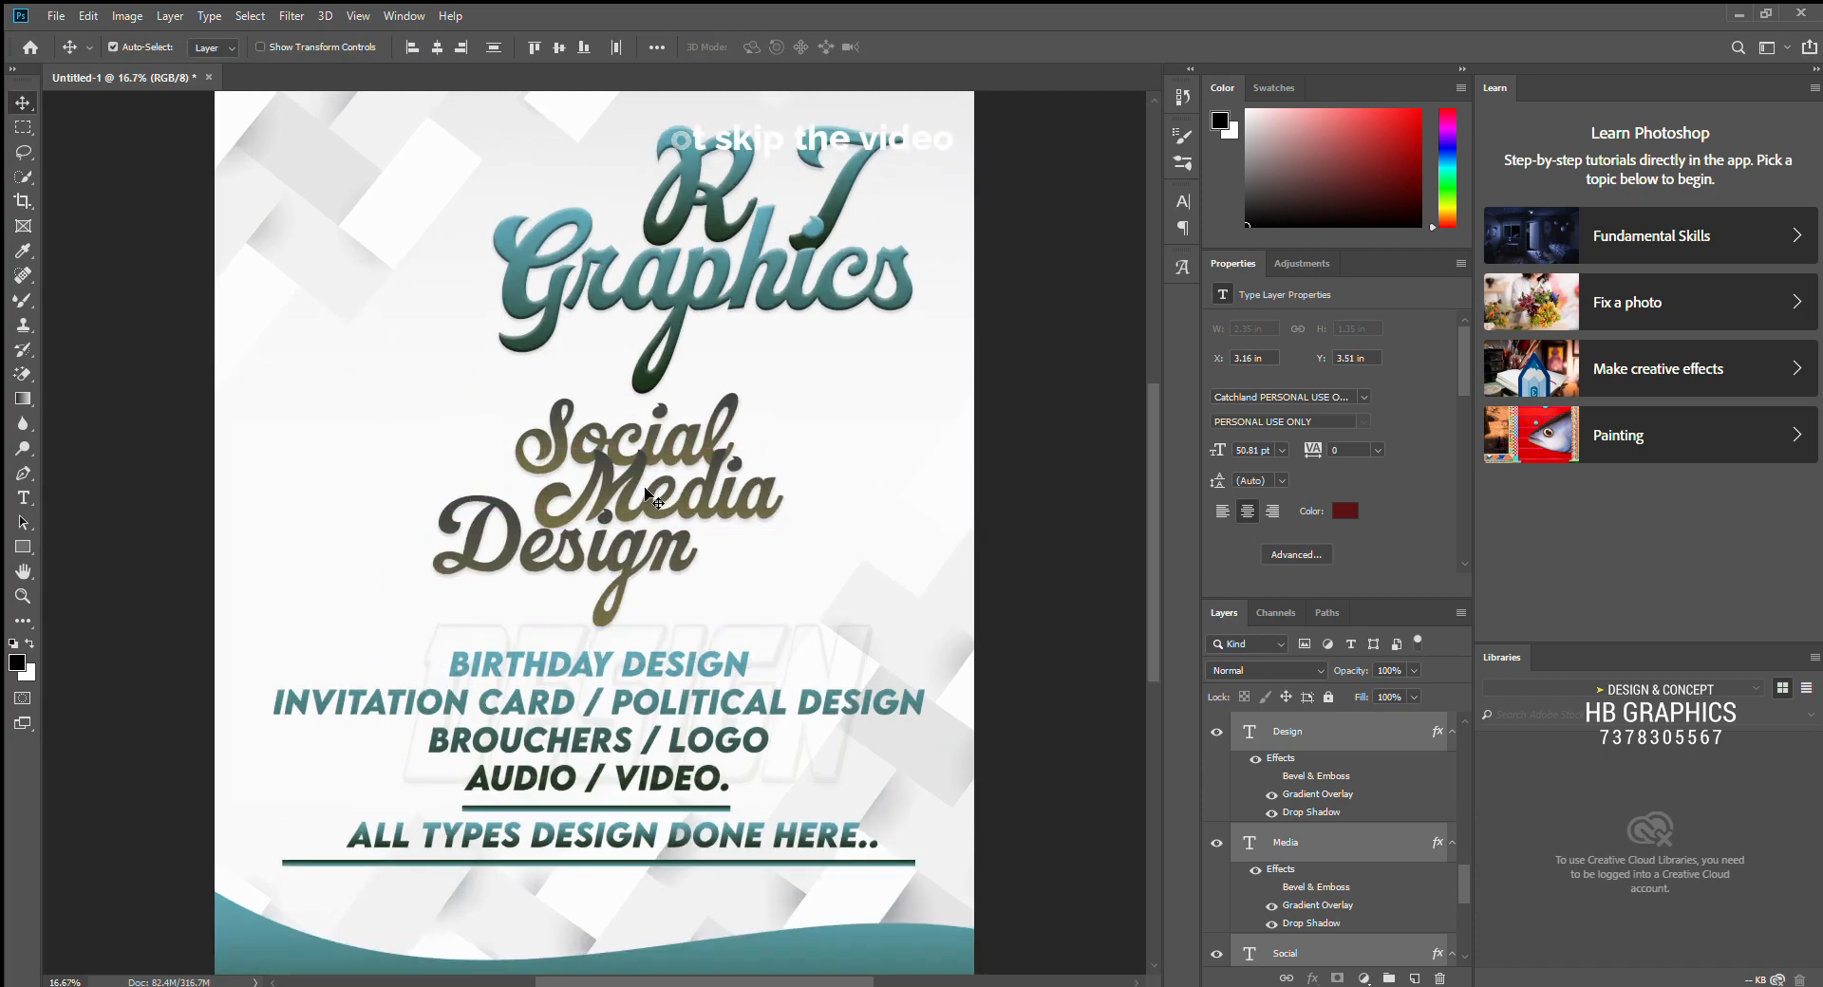
# Step: Select the Design word layer and bring up its layer style settings
pyautogui.click(629, 491)
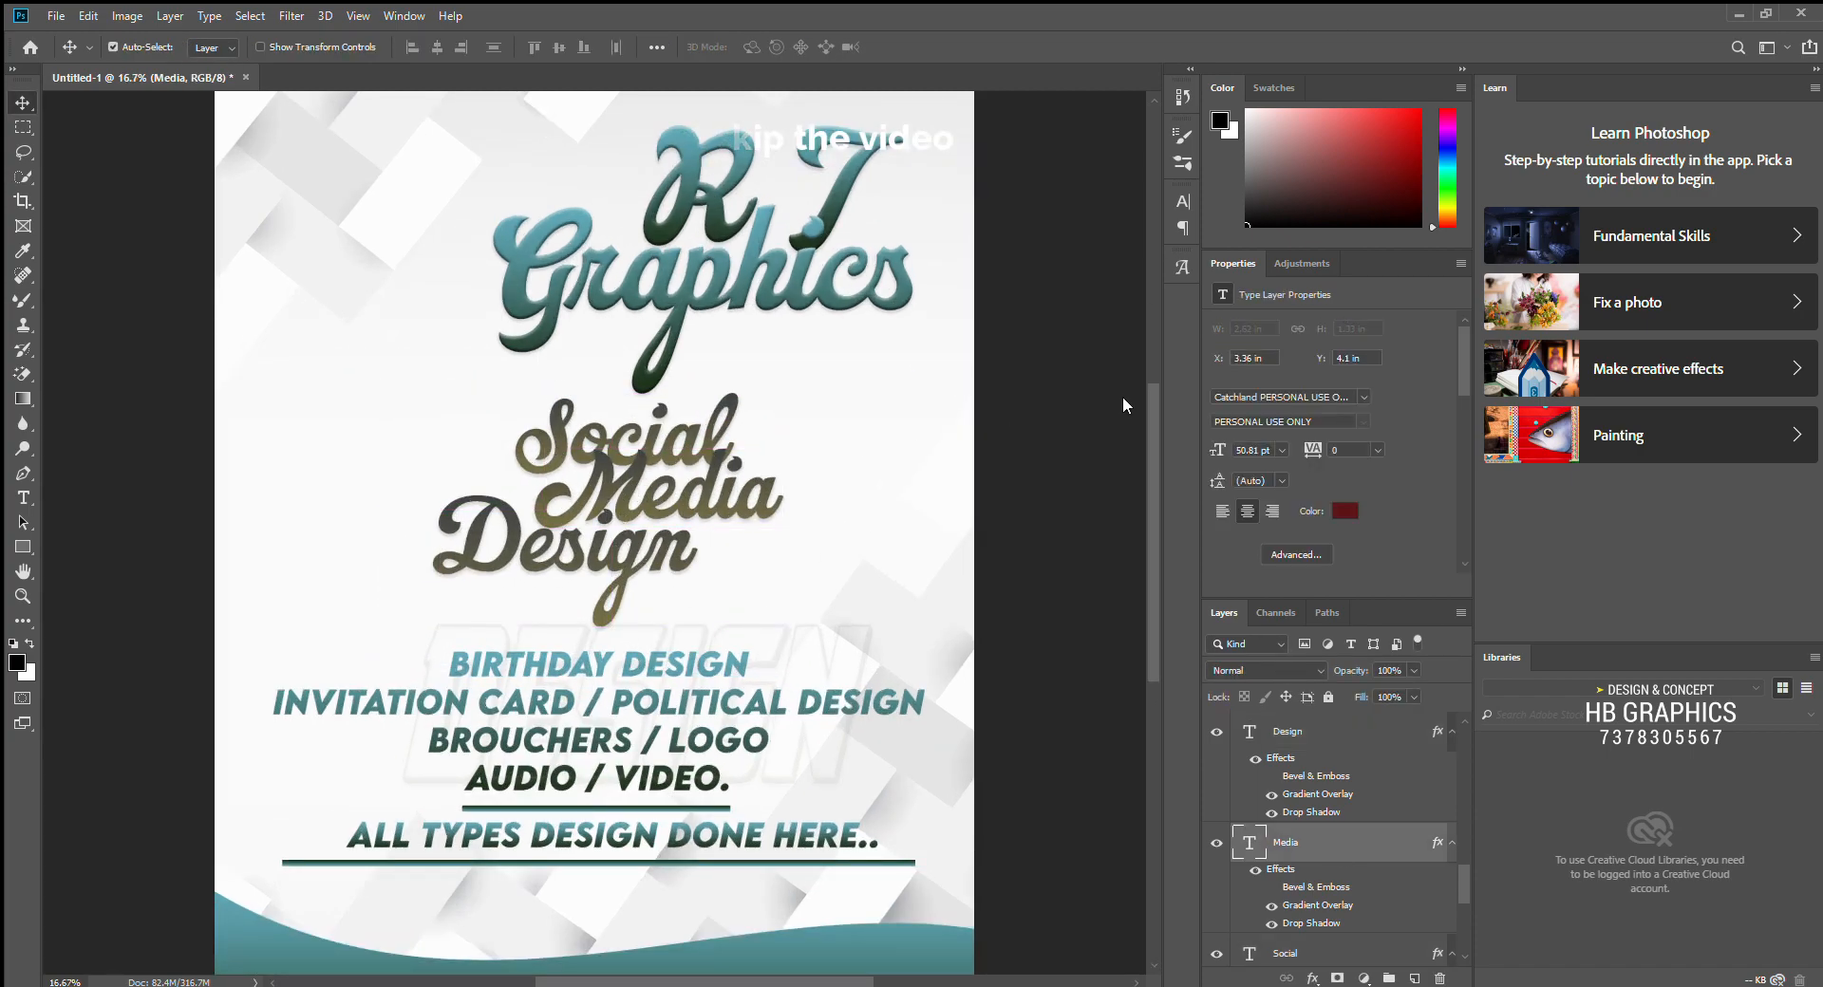
pyautogui.click(567, 445)
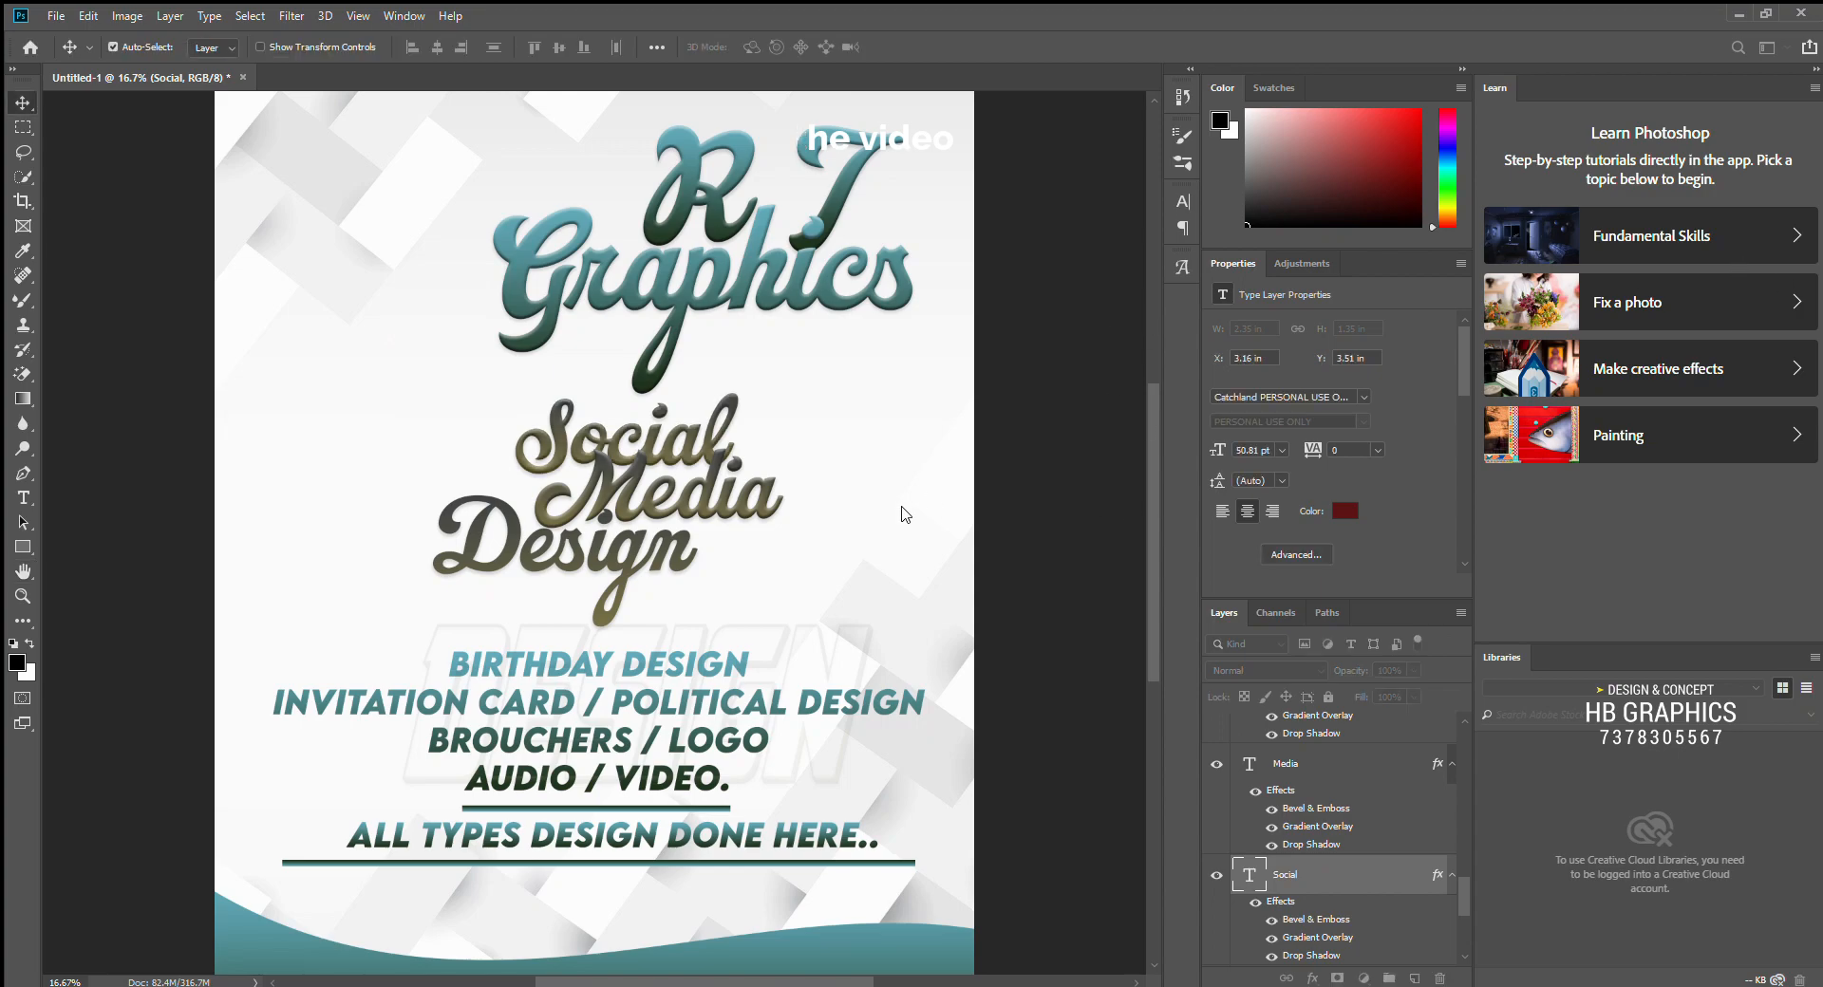
pyautogui.hotkey('alt', ']')
pyautogui.hotkey('alt', ']')
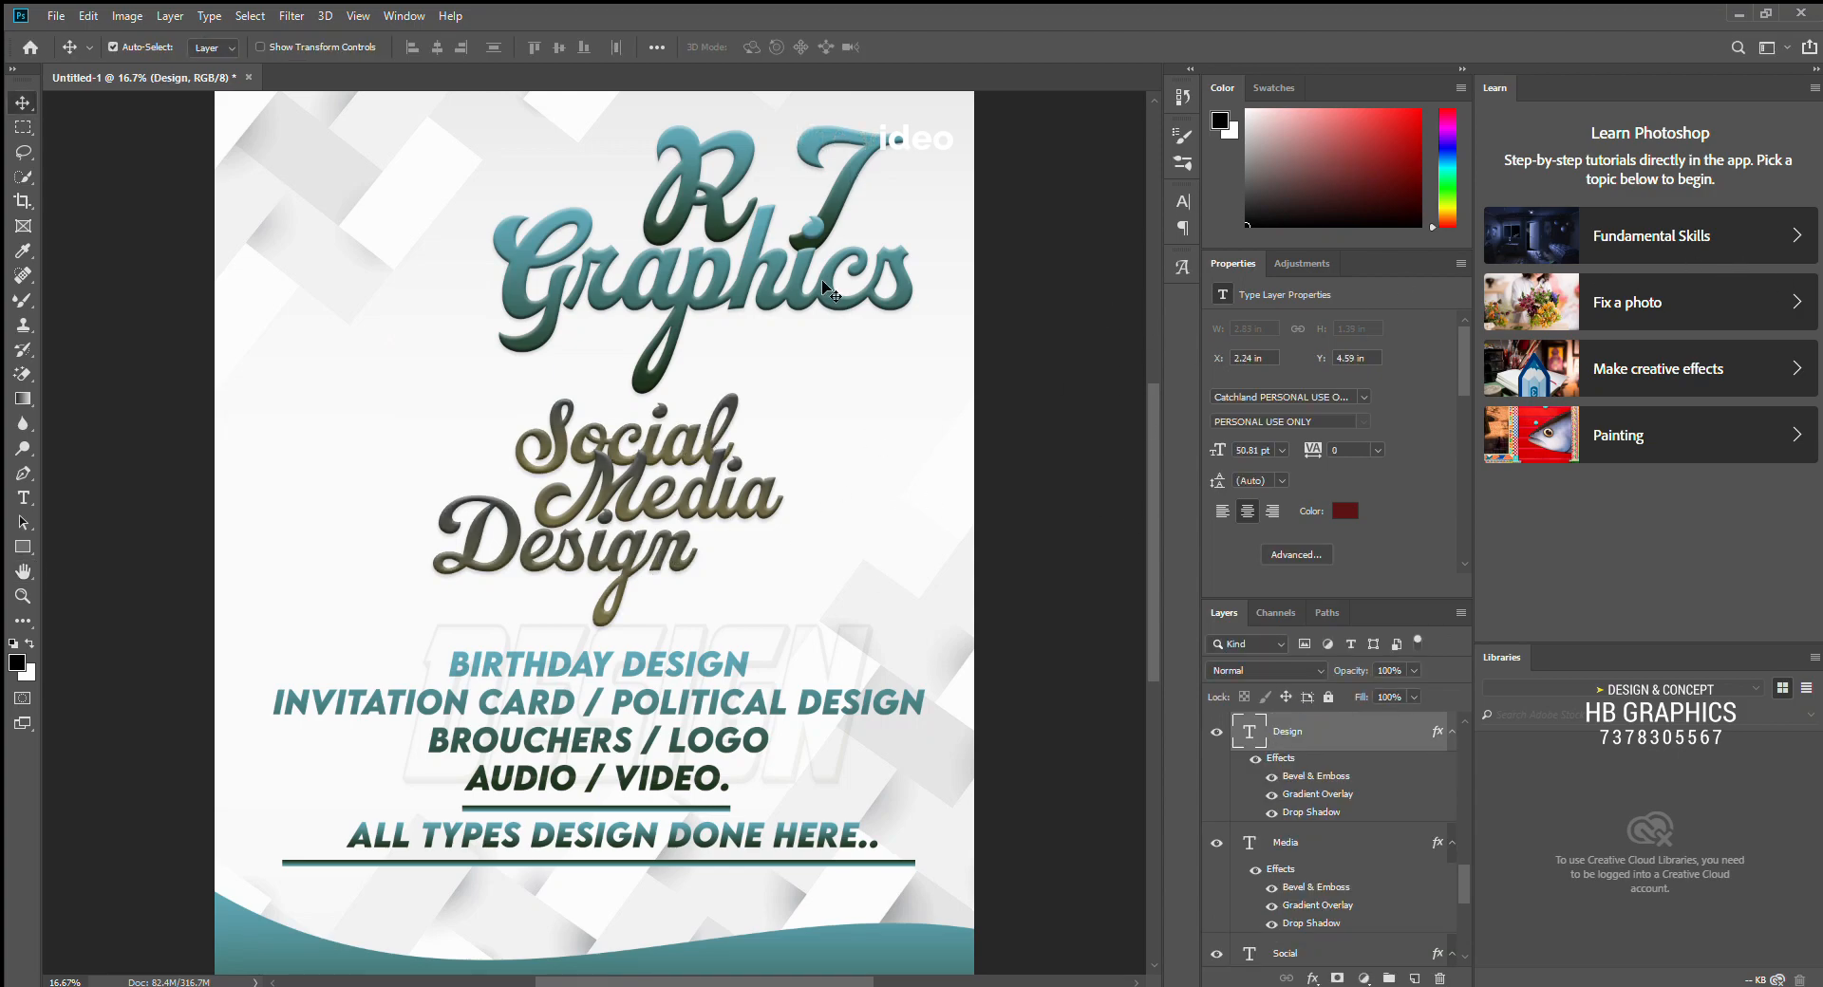
pyautogui.hotkey('alt', '[')
pyautogui.hotkey('alt', '[')
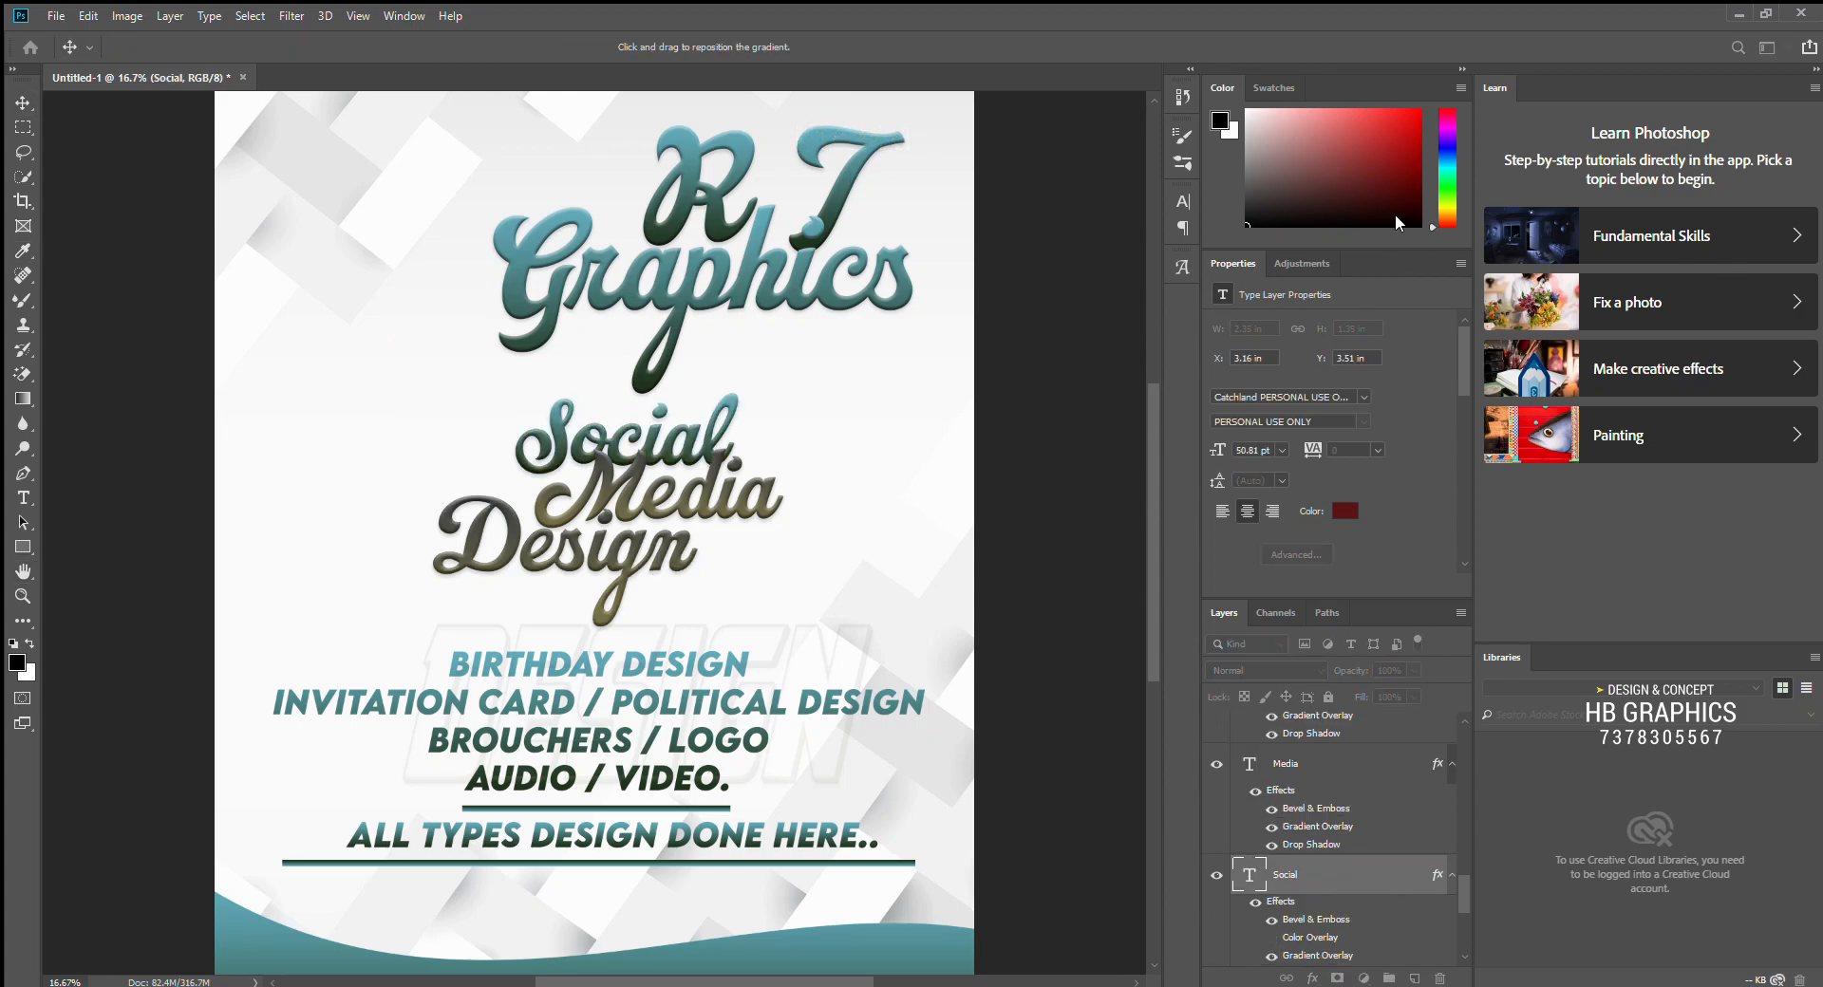
pyautogui.hotkey('alt', ']')
pyautogui.press('v')
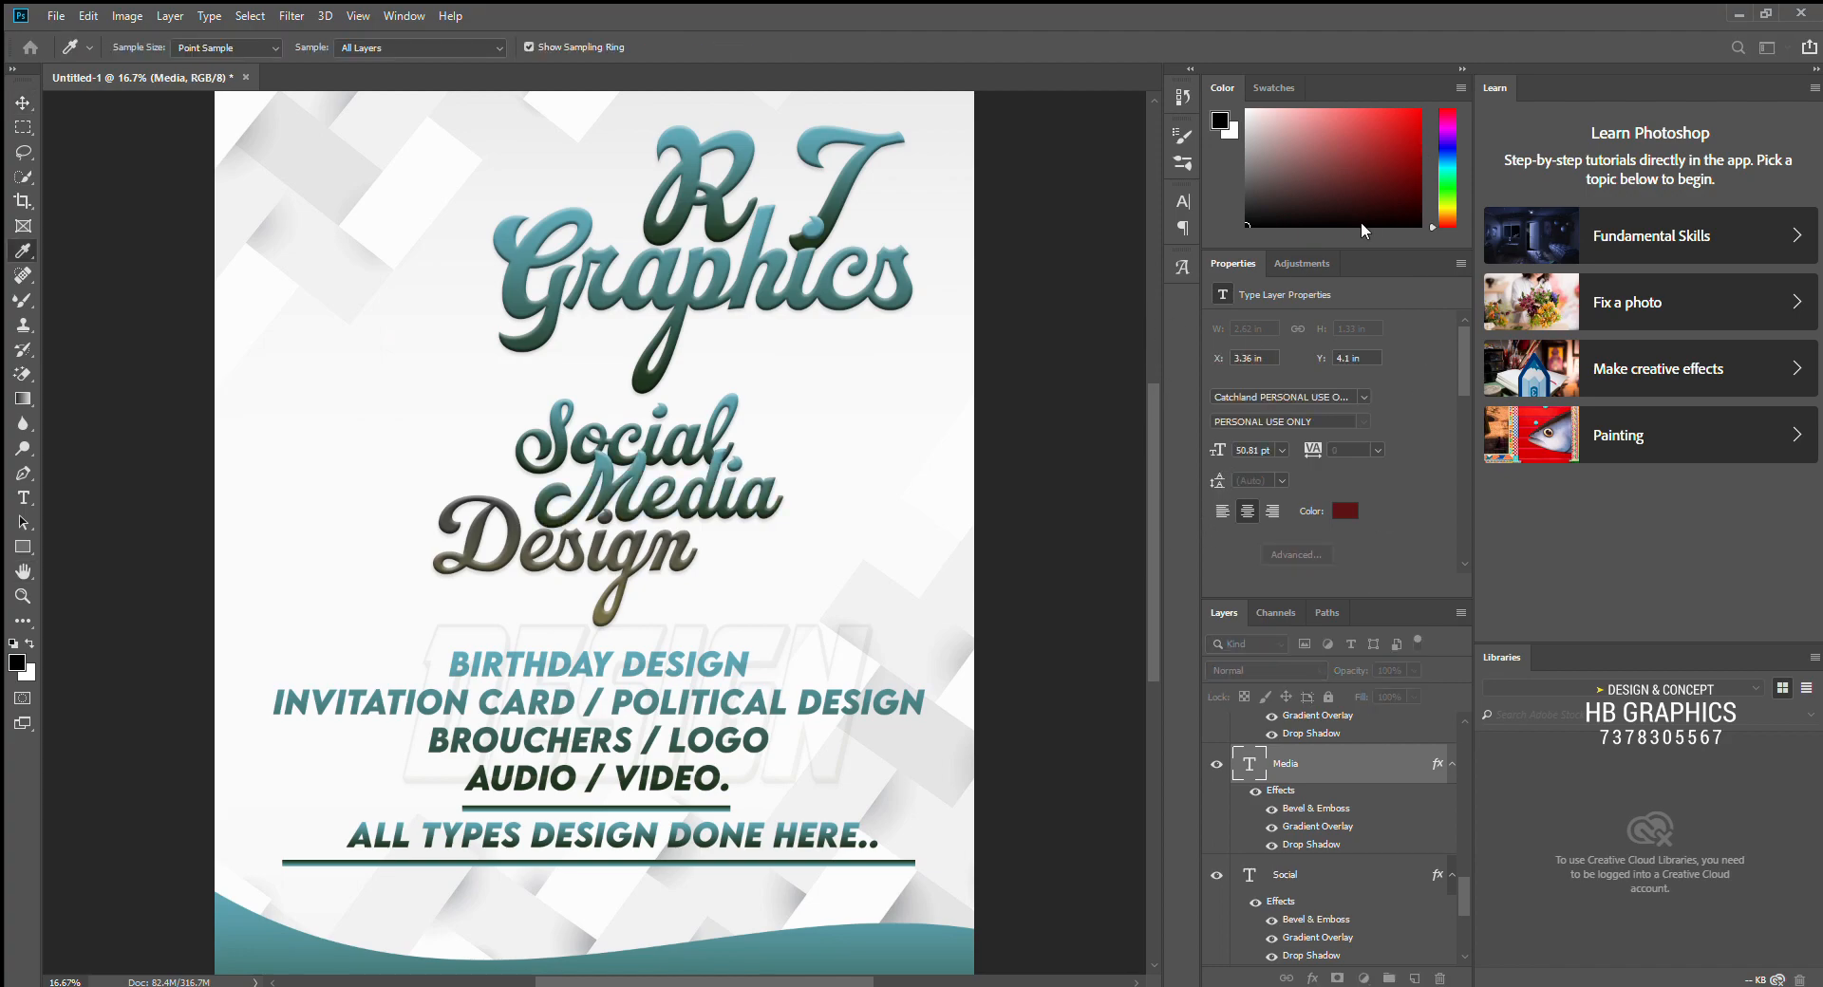
pyautogui.click(684, 545)
pyautogui.doubleClick(1318, 793)
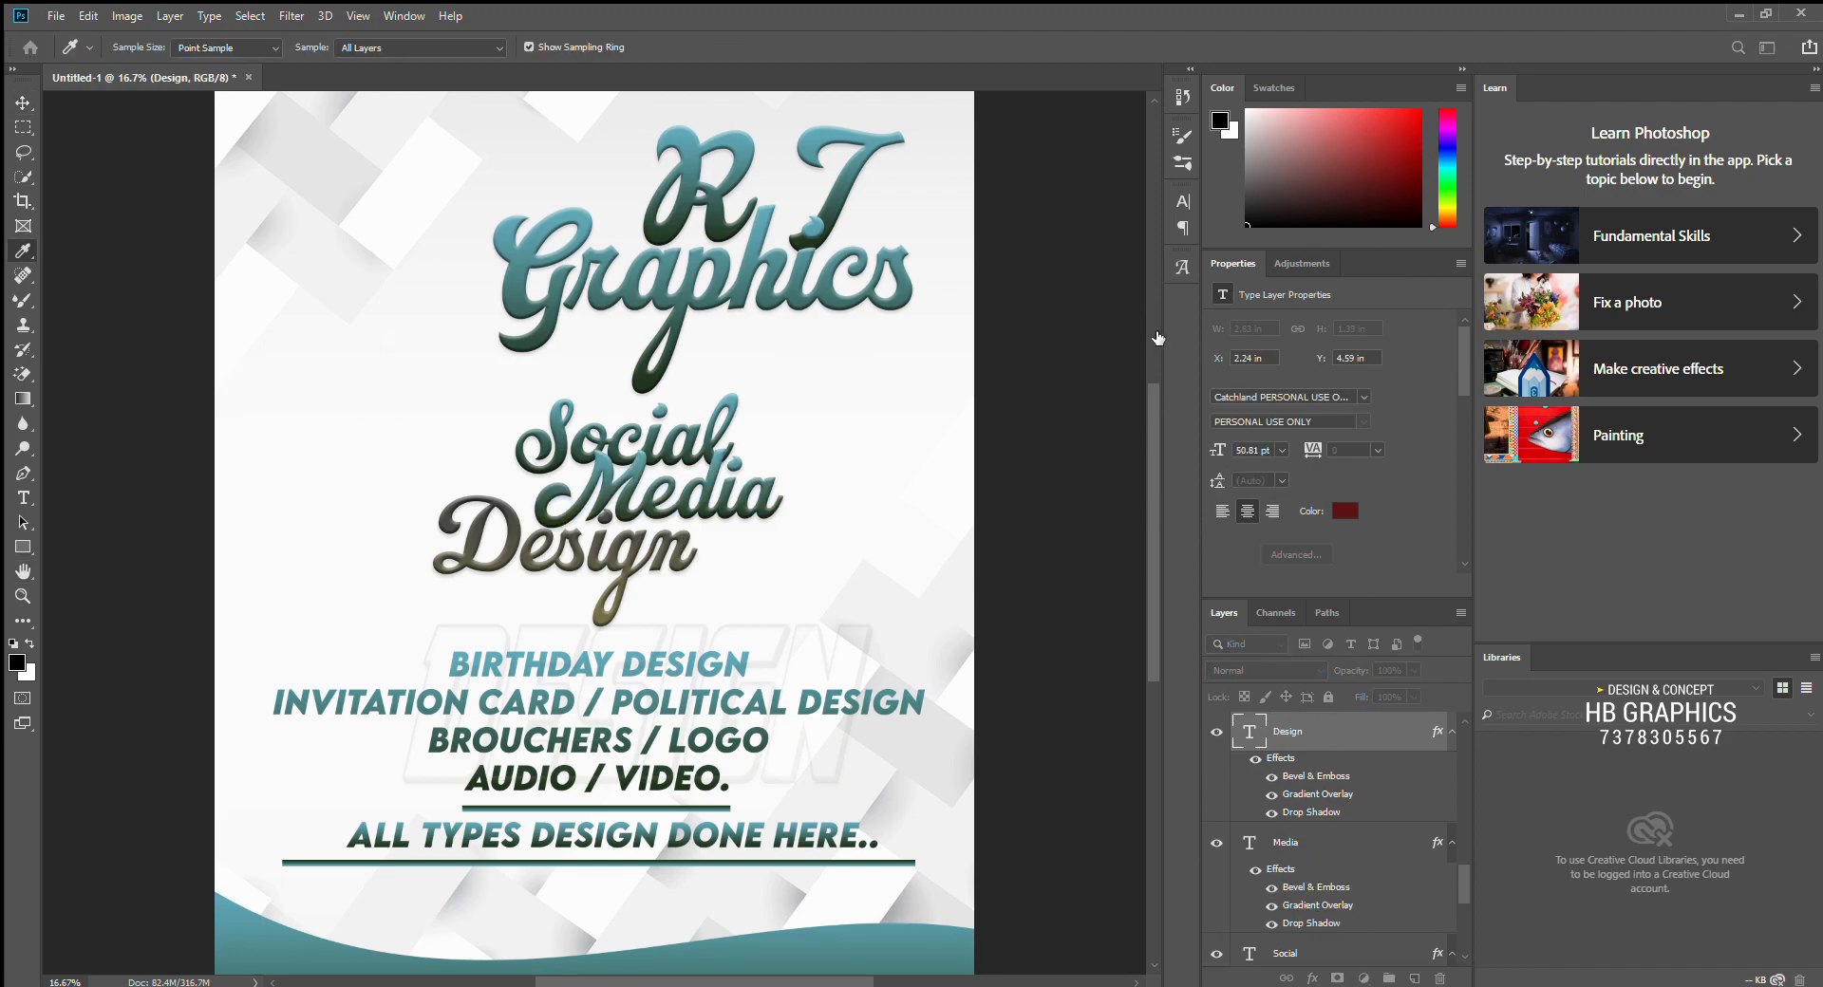
# Step: Apply the dark teal Gradient Overlay to the Design word
pyautogui.press('Return')
pyautogui.scroll(2, 1376, 737)
pyautogui.click(1377, 738)
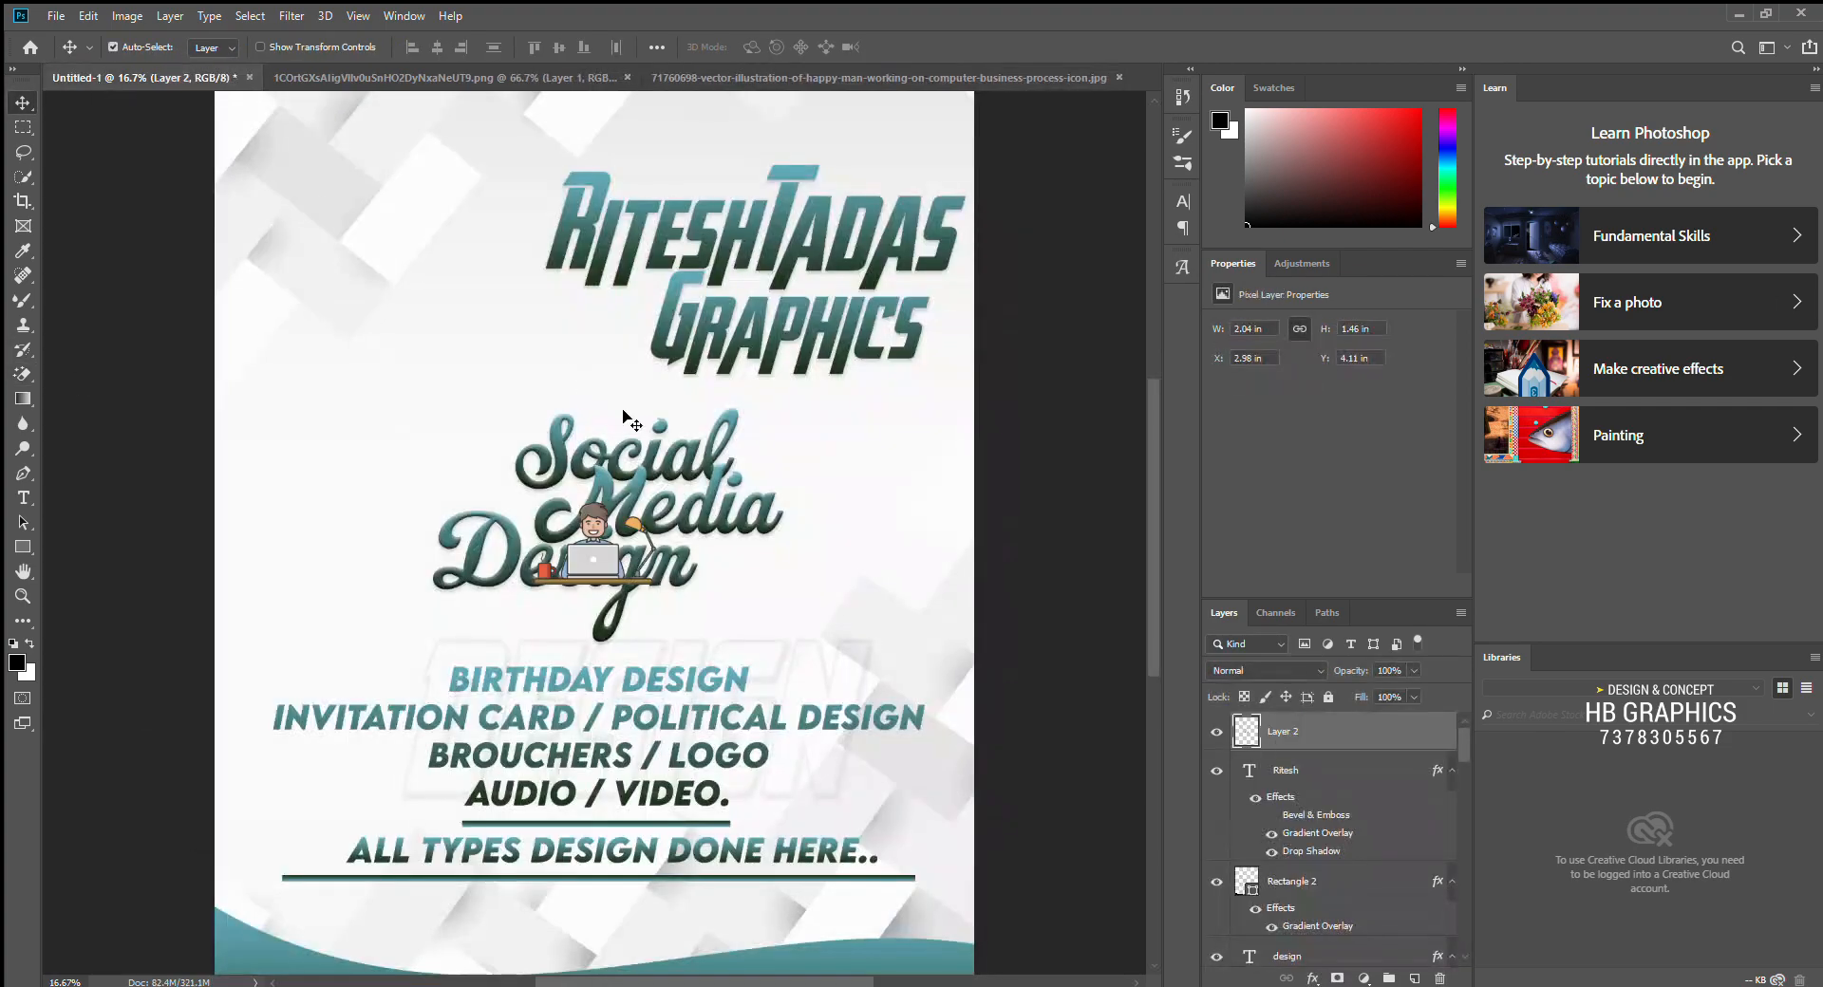
# Step: Move the man-at-desk illustration above the logo, give it the teal gradient, and resize it
pyautogui.moveTo(589, 378); pyautogui.dragTo(714, 343)
pyautogui.moveTo(1318, 926); pyautogui.dragTo(731, 334)
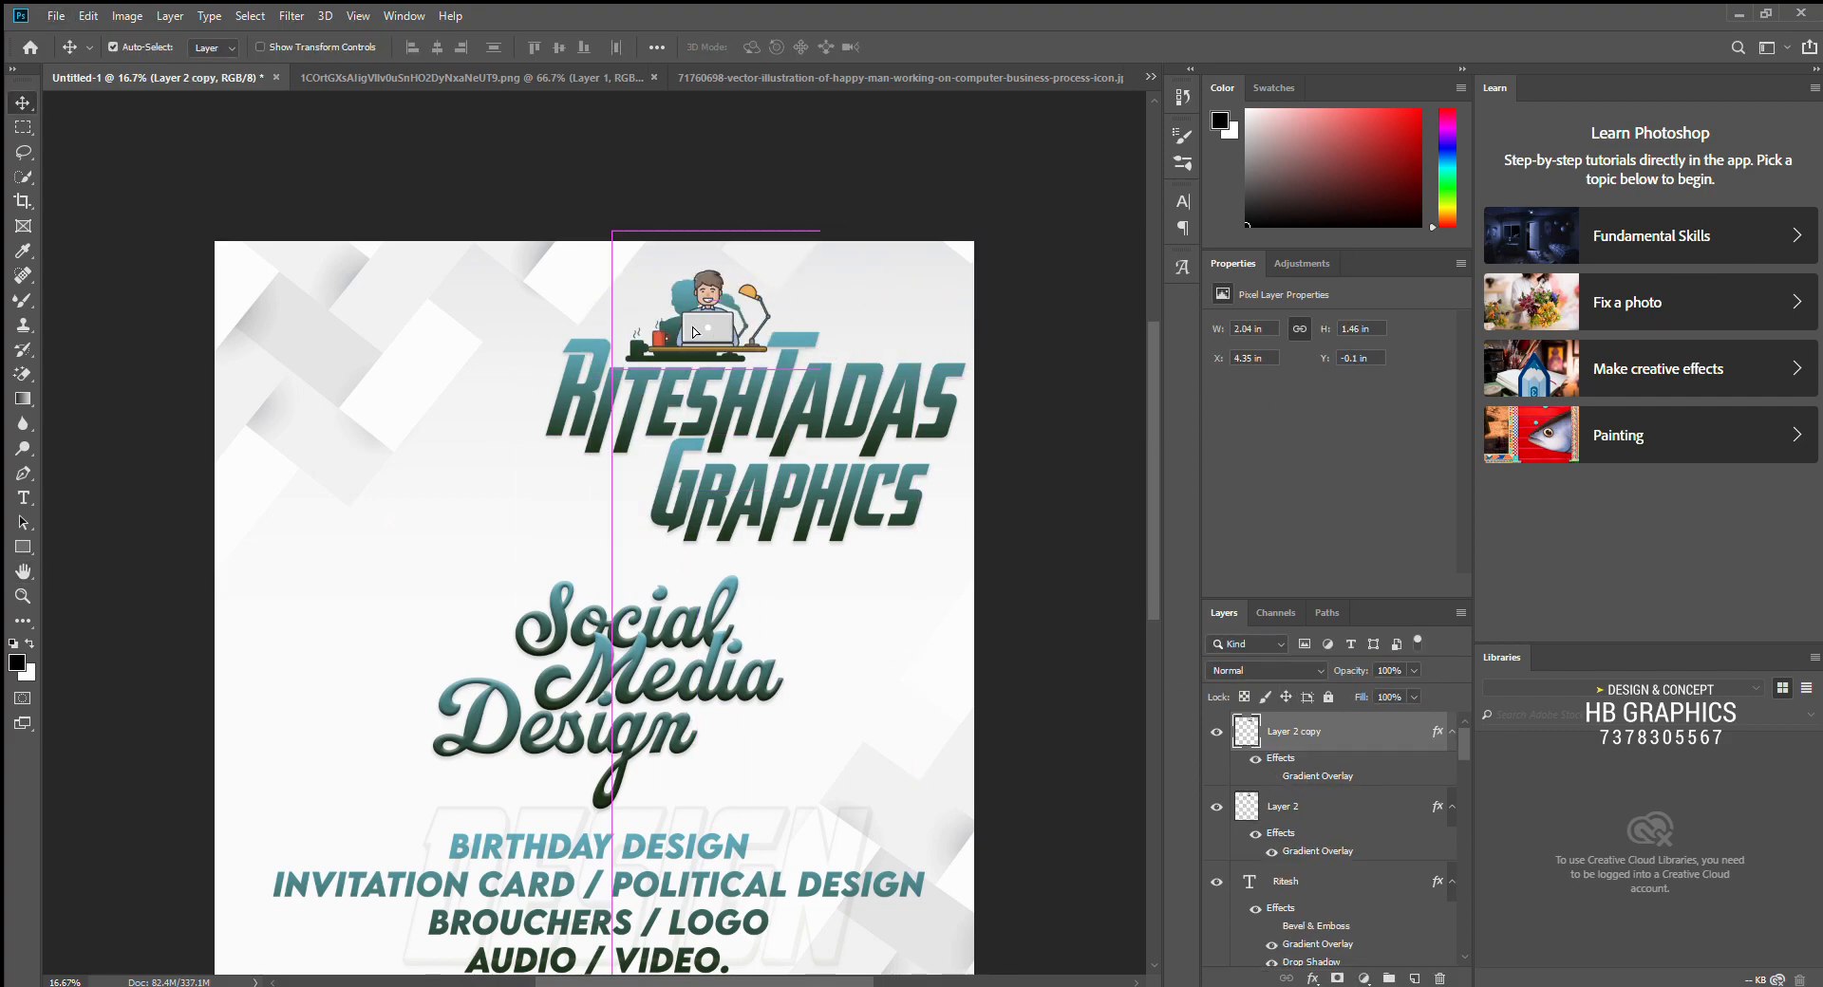
pyautogui.hotkey('ctrl', 't')
pyautogui.moveTo(783, 277); pyautogui.dragTo(760, 295)
pyautogui.press('Return')
pyautogui.scroll(-3, 785, 415)
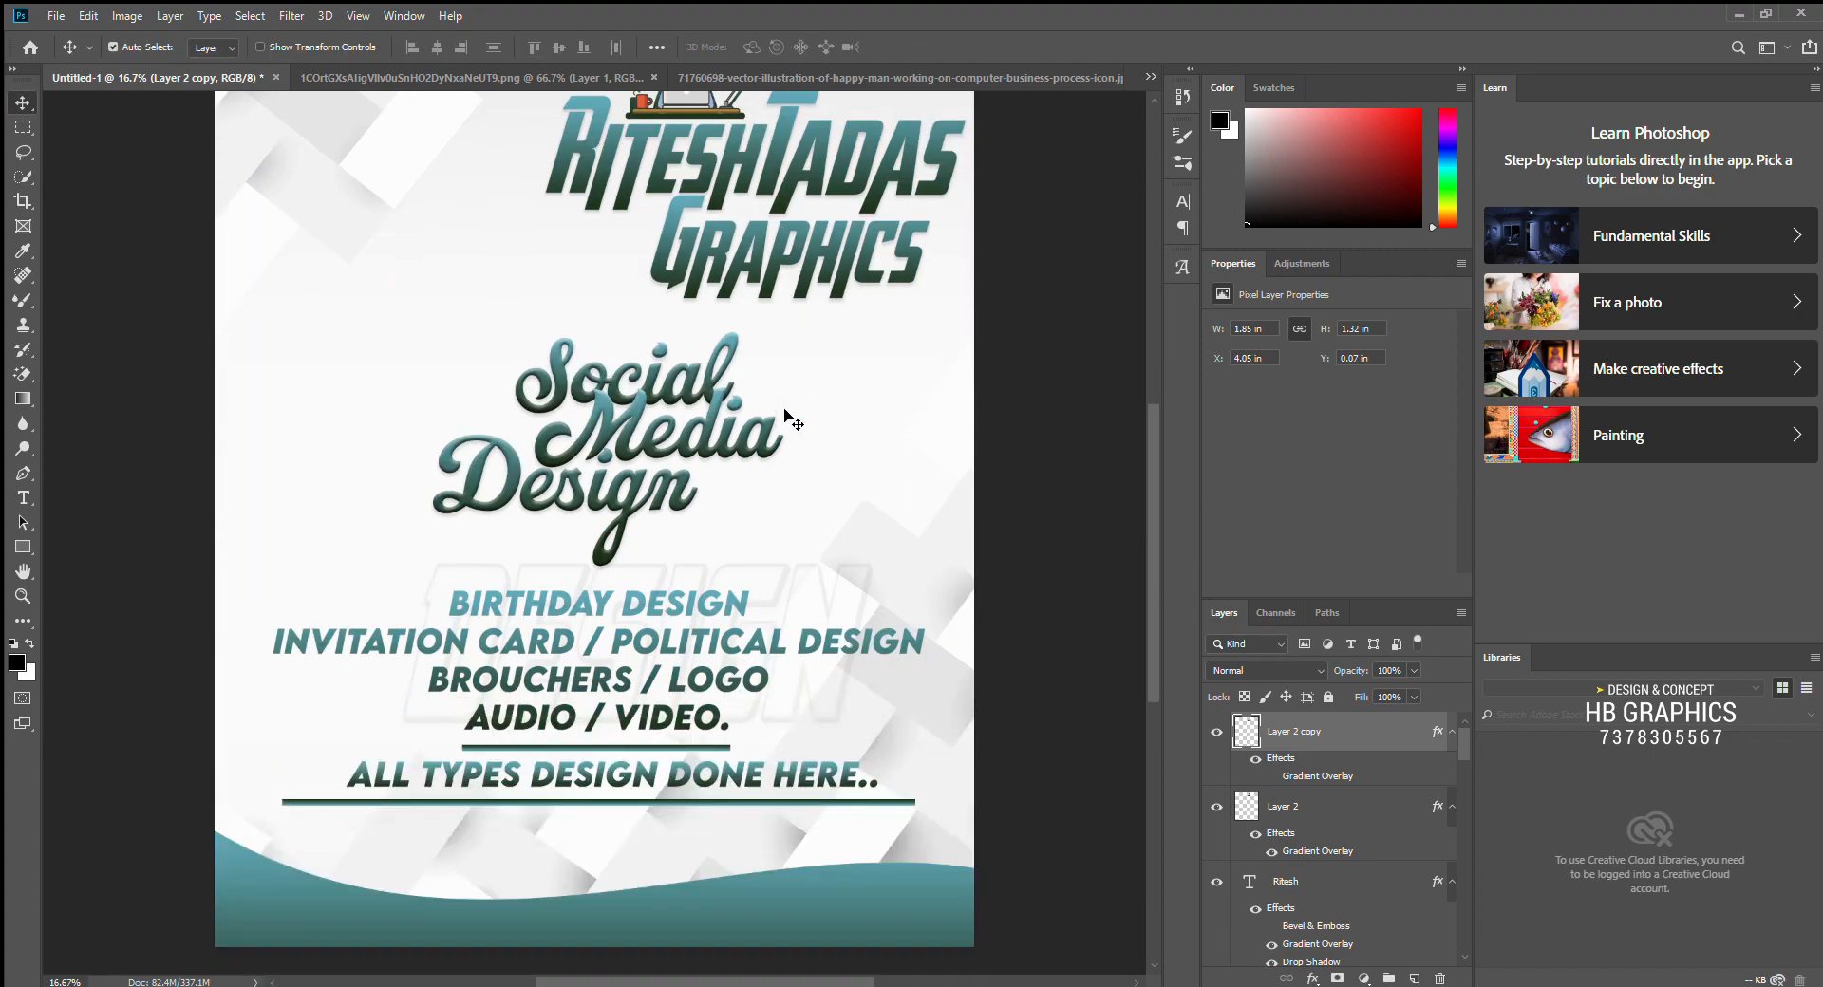
pyautogui.scroll(3, 786, 417)
pyautogui.click(85, 129)
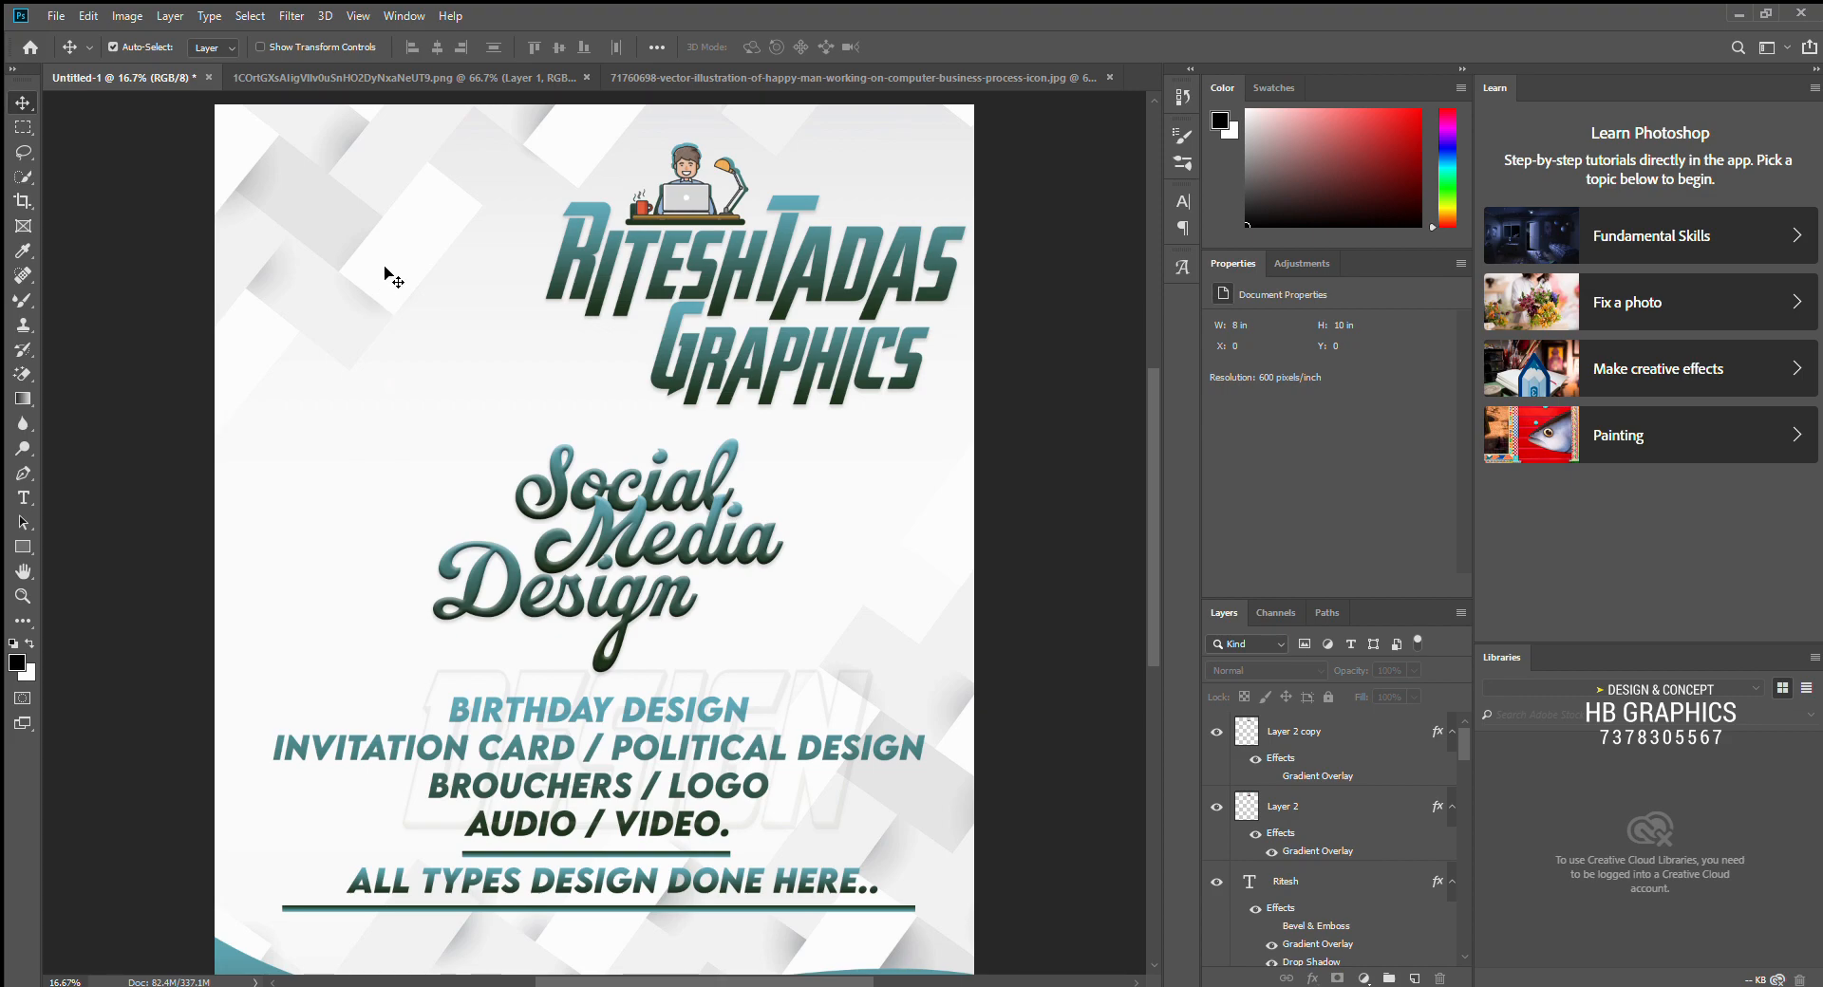
# Step: Draw an outlined rectangle around the logo and try a first warp, then discard it
pyautogui.click(22, 546)
pyautogui.moveTo(504, 107); pyautogui.dragTo(997, 429)
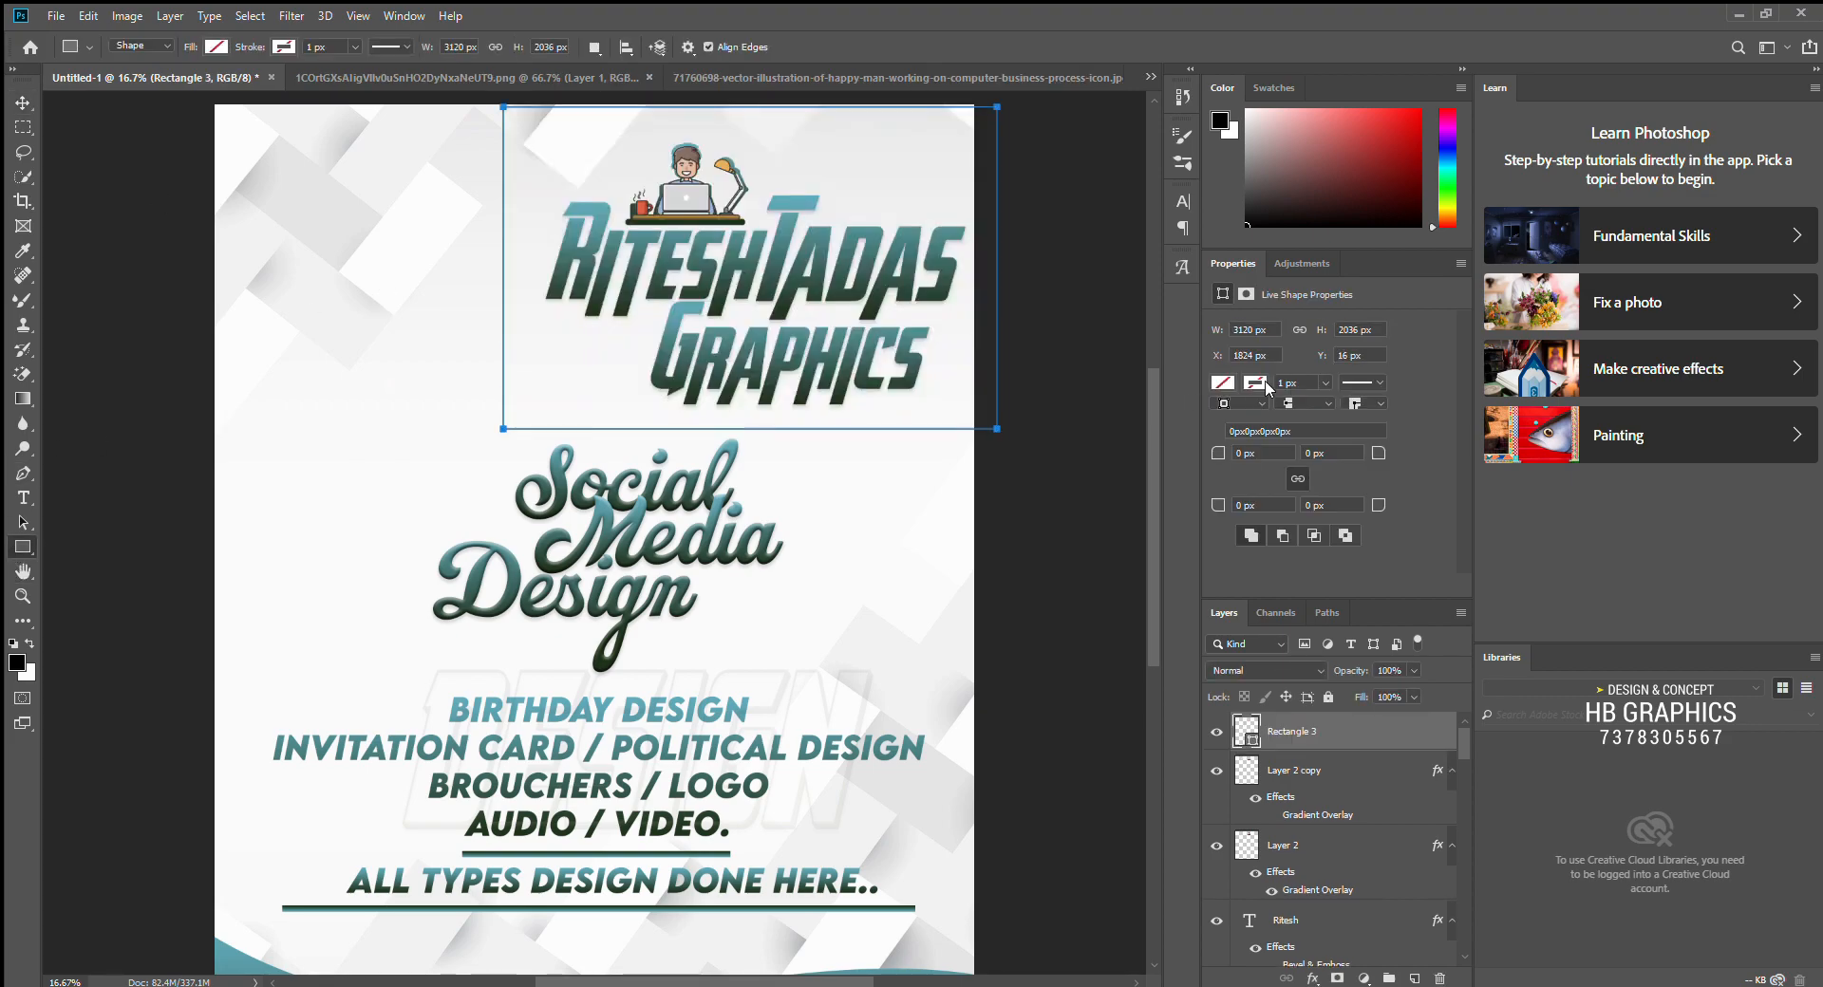
pyautogui.press('i')
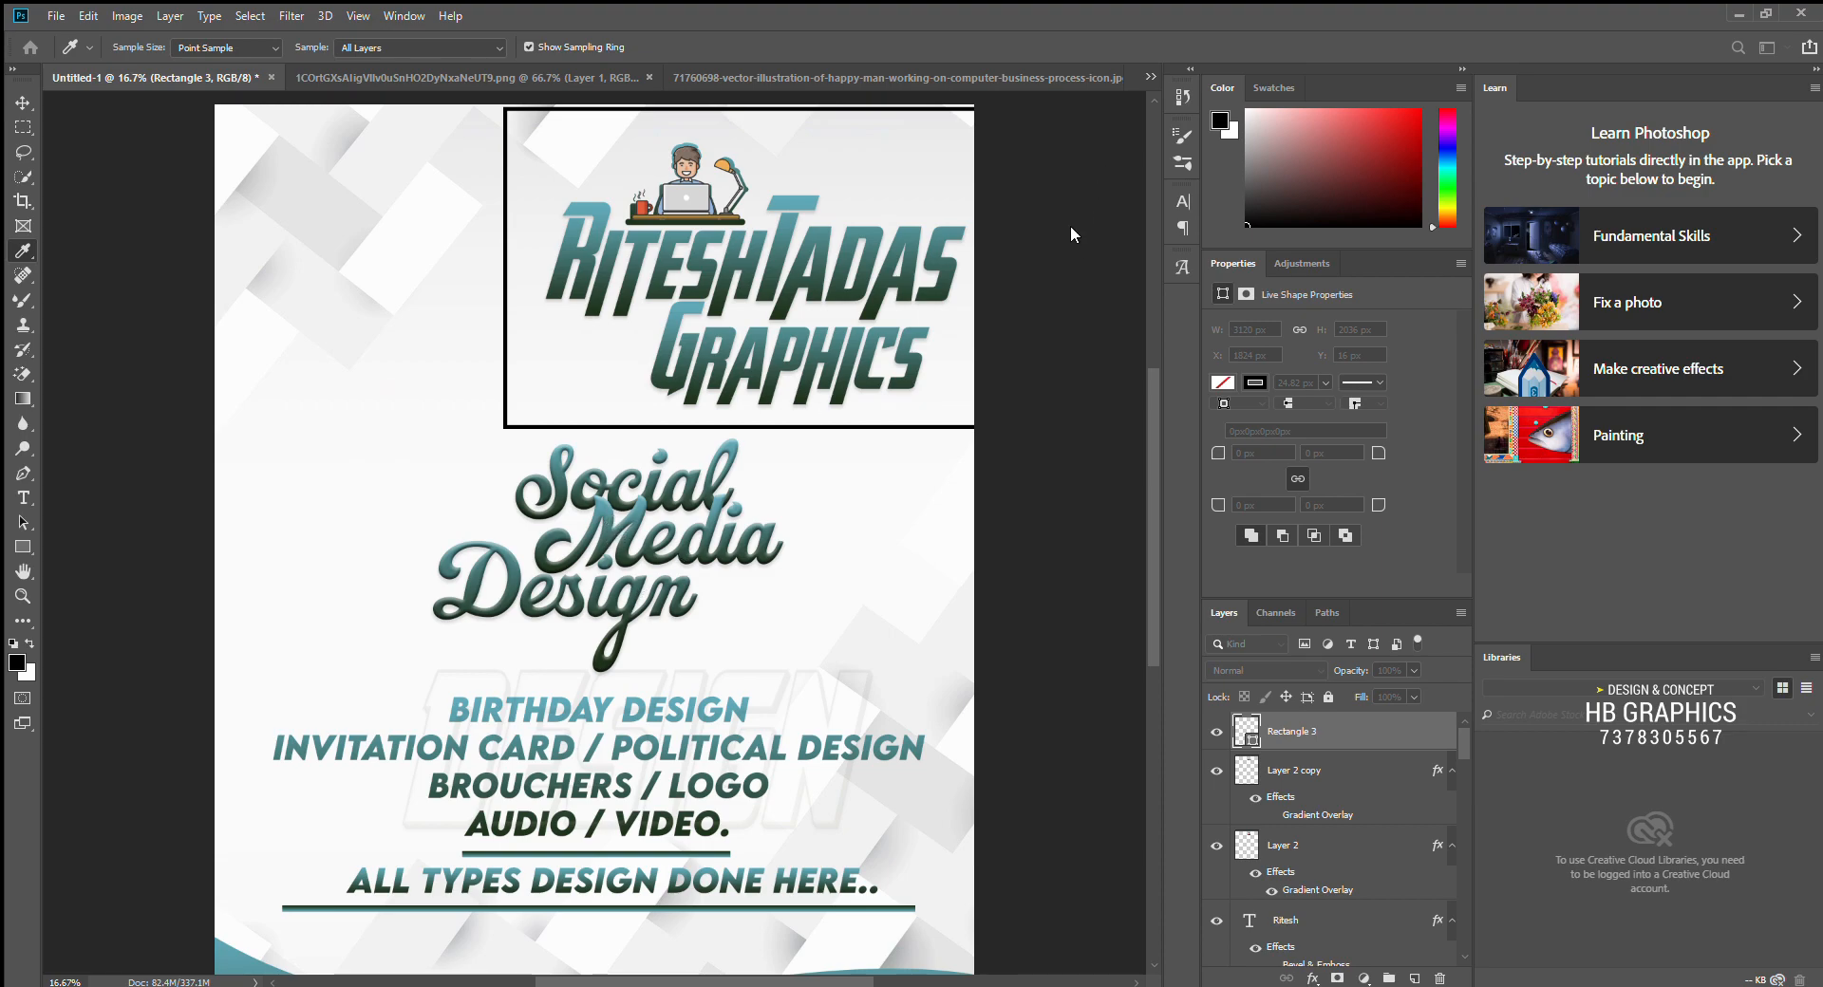
pyautogui.hotkey('ctrl', 't')
pyautogui.moveTo(548, 418); pyautogui.dragTo(567, 419)
pyautogui.moveTo(505, 208); pyautogui.dragTo(520, 298)
pyautogui.moveTo(997, 456); pyautogui.dragTo(960, 433)
pyautogui.scroll(3, 960, 436)
pyautogui.moveTo(997, 313); pyautogui.dragTo(947, 326)
pyautogui.moveTo(513, 194); pyautogui.dragTo(587, 275)
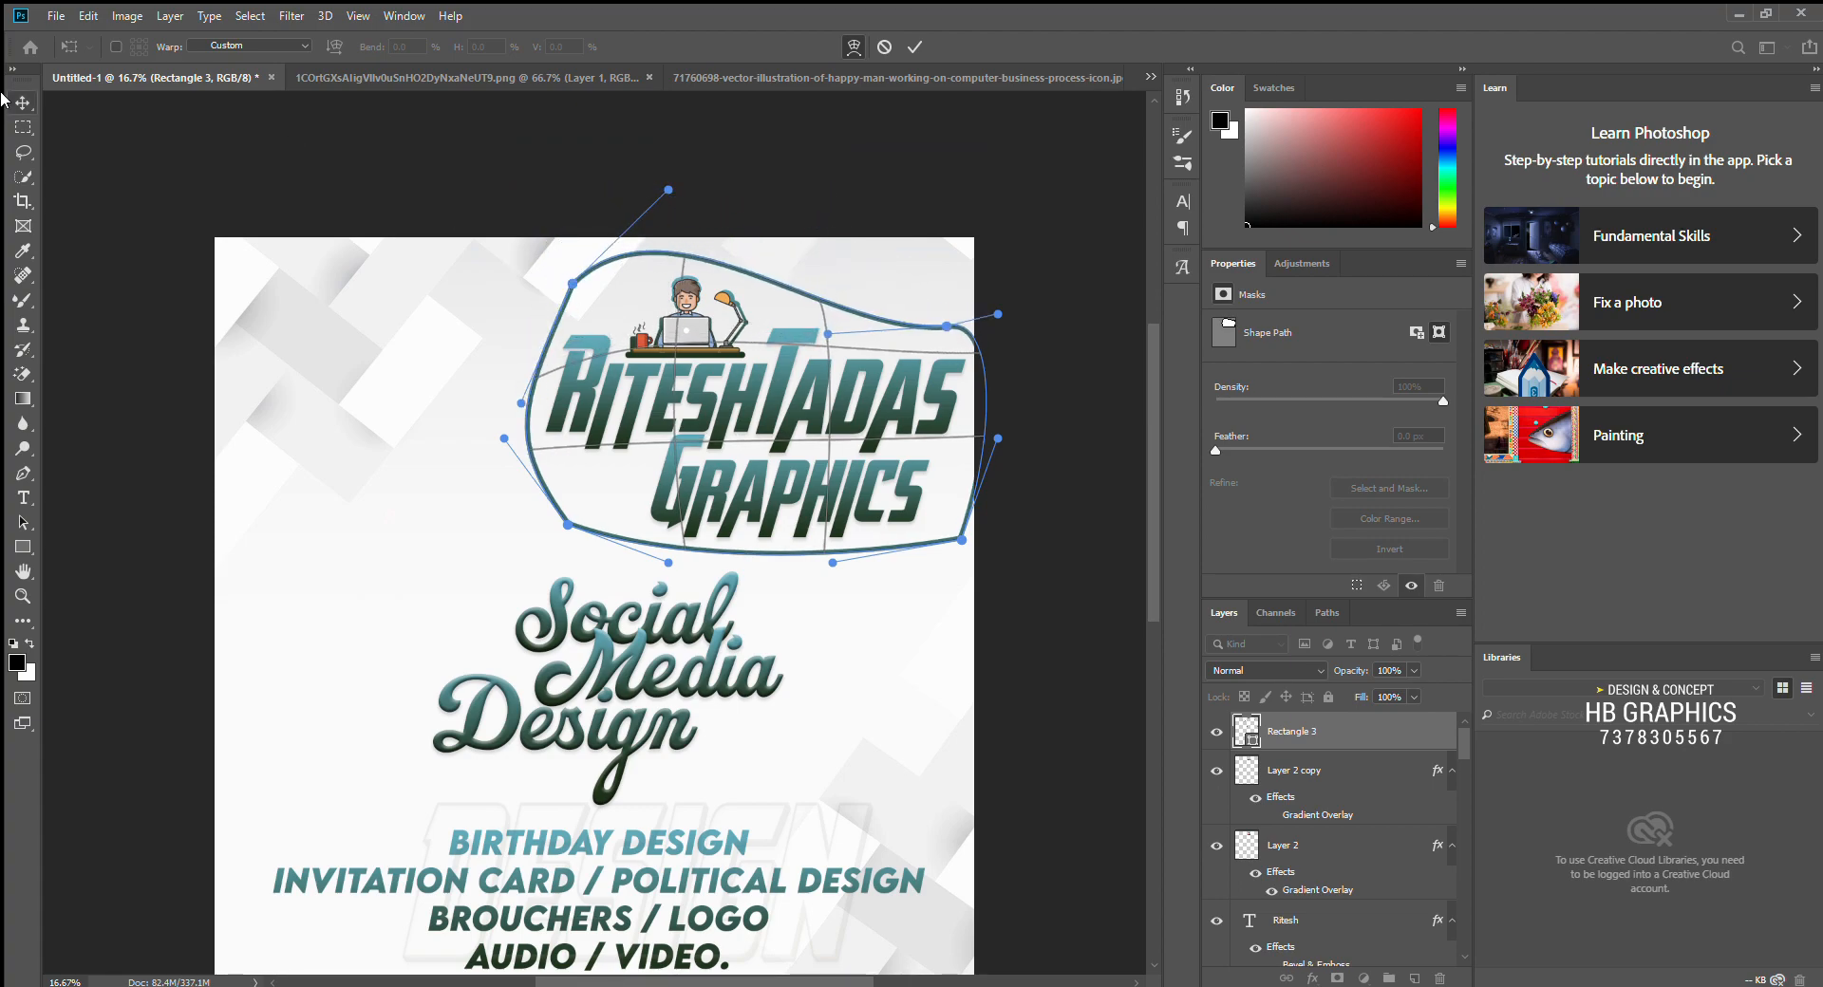
pyautogui.scroll(-5, 747, 339)
pyautogui.press('Escape')
# Step: Shrink the outline and warp it into a leaf shape, then undo that warp
pyautogui.hotkey('ctrl', 't')
pyautogui.moveTo(903, 340); pyautogui.dragTo(823, 399)
pyautogui.click(854, 47)
pyautogui.moveTo(396, 399); pyautogui.dragTo(483, 484)
pyautogui.moveTo(823, 400); pyautogui.dragTo(786, 416)
pyautogui.moveTo(823, 487); pyautogui.dragTo(786, 490)
pyautogui.moveTo(824, 575); pyautogui.dragTo(786, 568)
pyautogui.moveTo(825, 665); pyautogui.dragTo(757, 598)
pyautogui.moveTo(786, 490); pyautogui.dragTo(827, 503)
pyautogui.moveTo(560, 664); pyautogui.dragTo(518, 646)
pyautogui.press('Return')
pyautogui.scroll(-3, 788, 475)
pyautogui.scroll(3, 780, 470)
pyautogui.scroll(-3, 780, 470)
pyautogui.hotkey('ctrl', 'z')
pyautogui.scroll(3, 569, 380)
# Step: Re-warp the outline into a rounded blob around the logo and commit it
pyautogui.hotkey('ctrl', 't')
pyautogui.moveTo(505, 195); pyautogui.dragTo(585, 262)
pyautogui.moveTo(505, 515); pyautogui.dragTo(574, 468)
pyautogui.moveTo(998, 516); pyautogui.dragTo(940, 489)
pyautogui.moveTo(998, 195); pyautogui.dragTo(956, 263)
pyautogui.moveTo(833, 195); pyautogui.dragTo(721, 208)
pyautogui.moveTo(585, 261); pyautogui.dragTo(585, 272)
pyautogui.moveTo(505, 302); pyautogui.dragTo(495, 298)
pyautogui.moveTo(956, 263); pyautogui.dragTo(1048, 234)
pyautogui.click(915, 46)
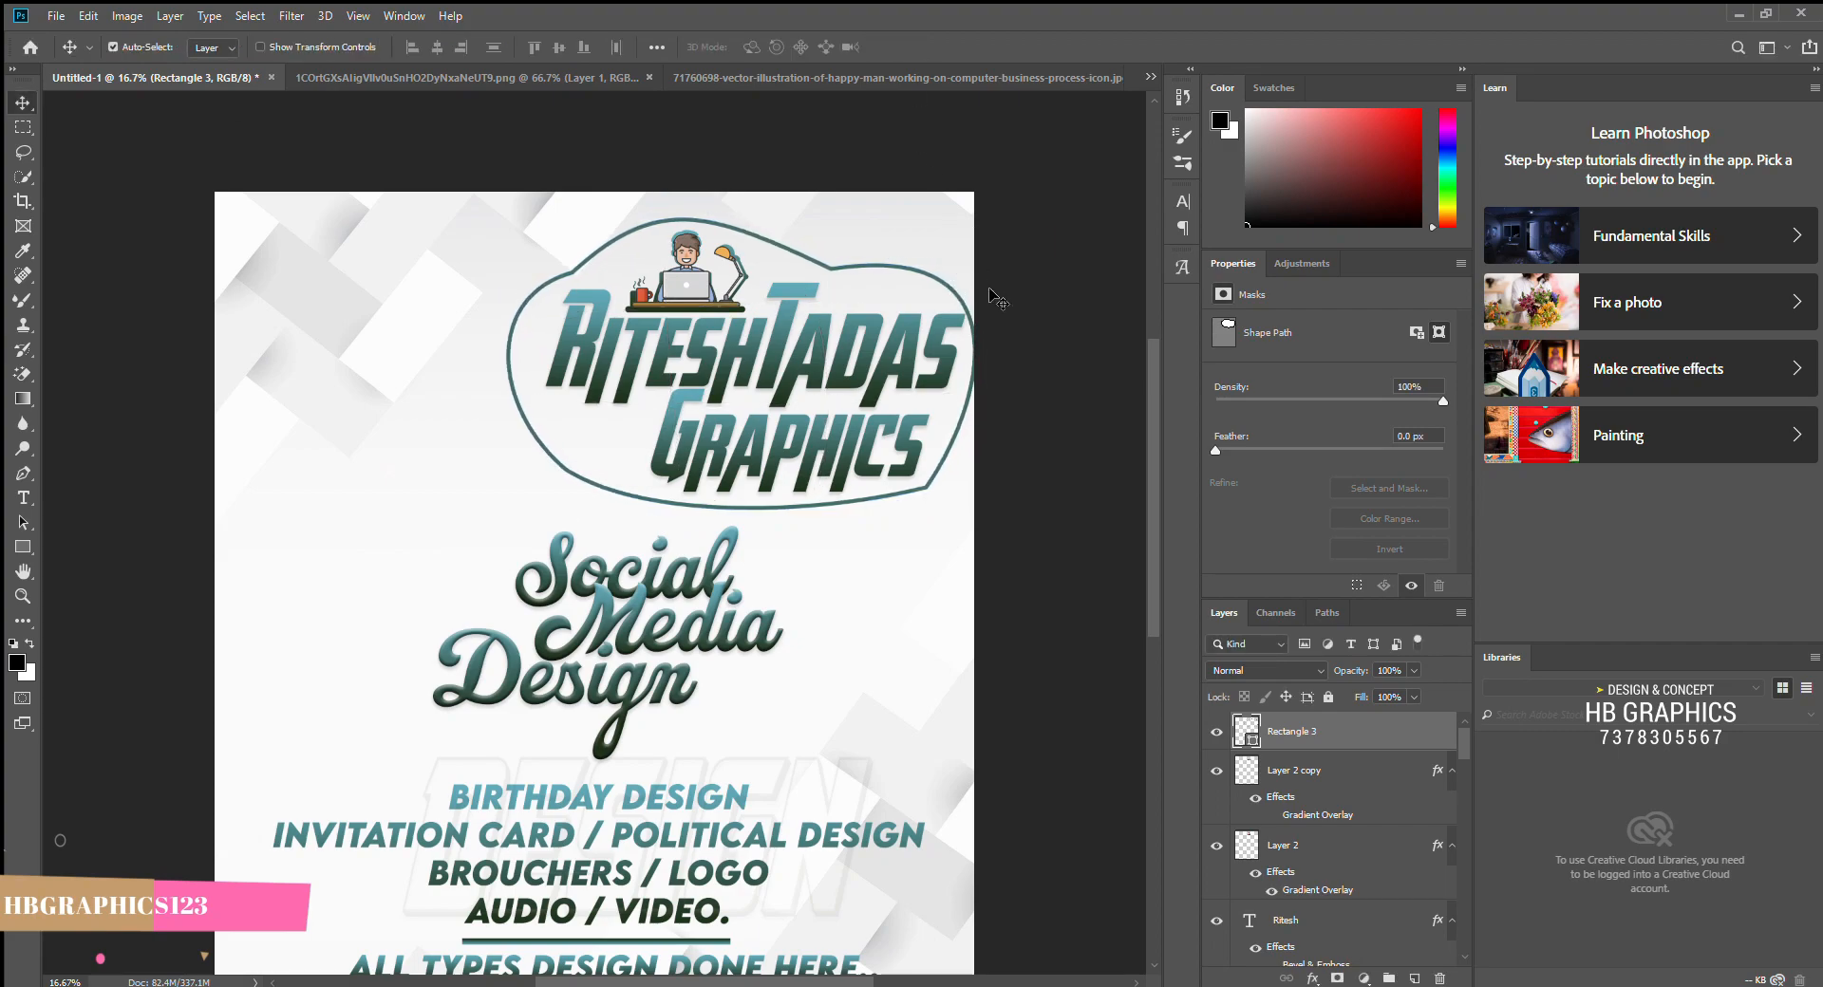
pyautogui.click(714, 432)
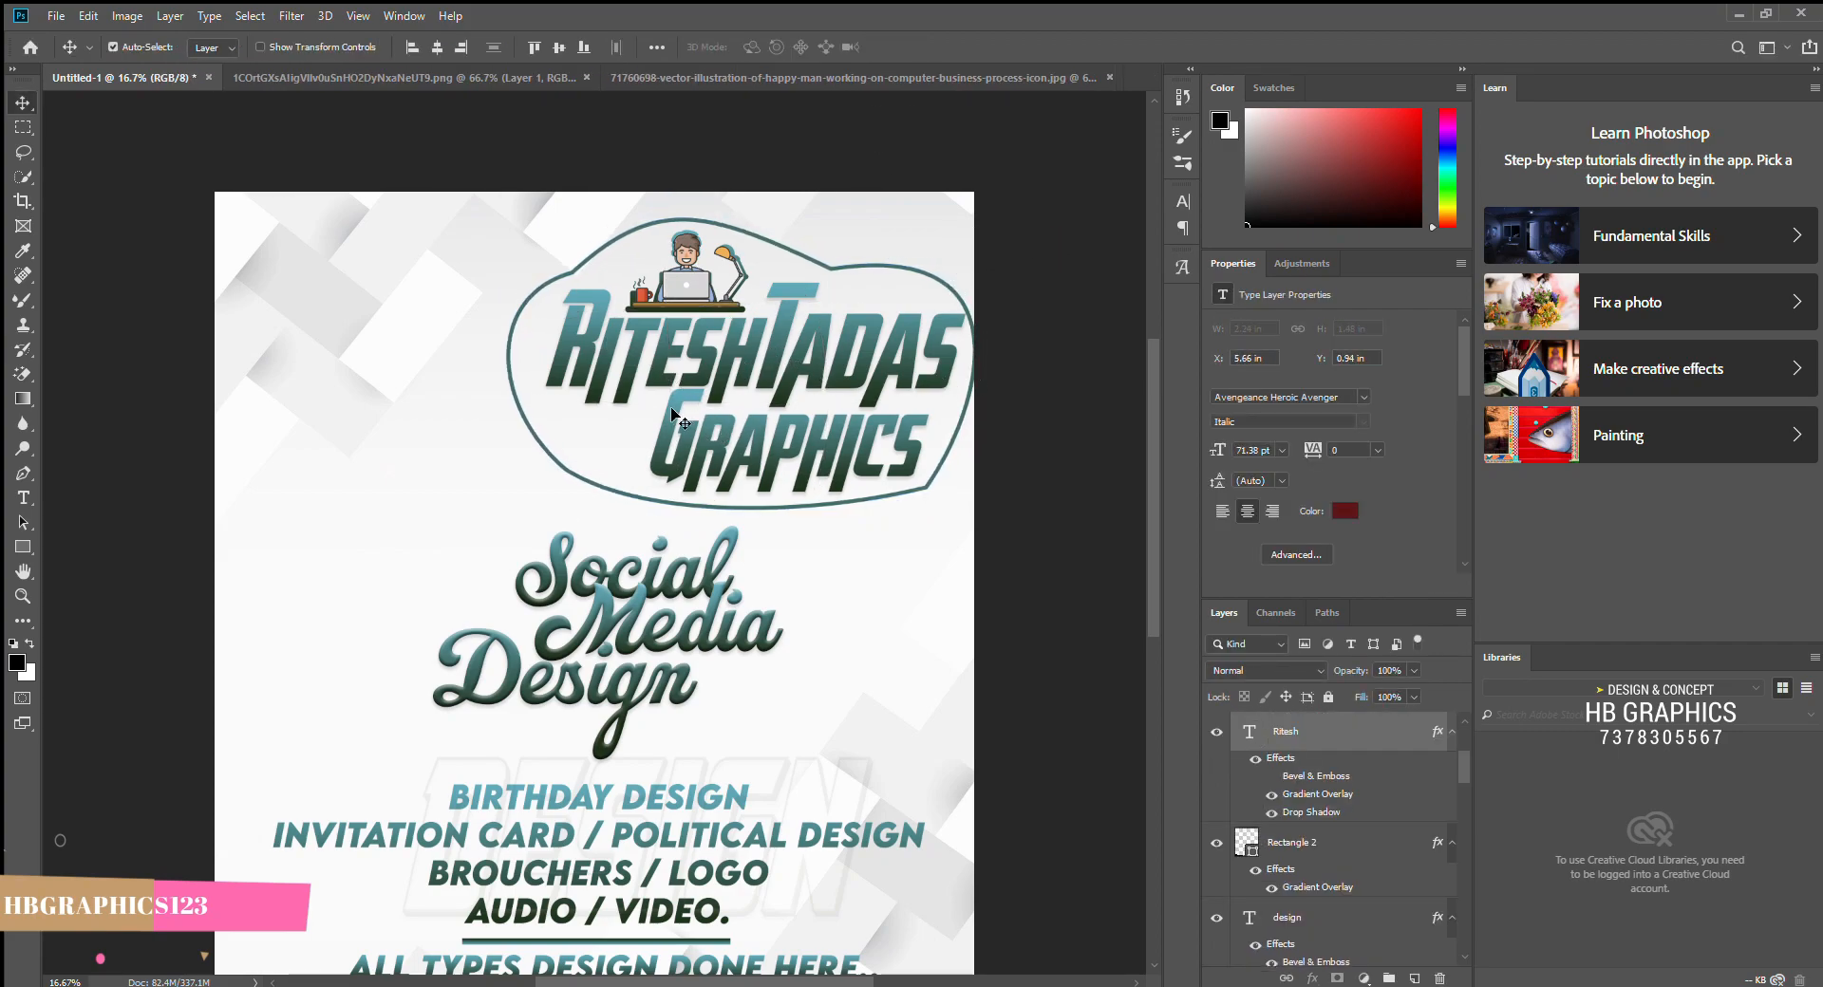
# Step: Nudge the logo and its blob outline slightly left
pyautogui.moveTo(626, 360); pyautogui.dragTo(620, 361)
pyautogui.moveTo(968, 427); pyautogui.dragTo(958, 418)
pyautogui.moveTo(681, 432); pyautogui.dragTo(674, 433)
pyautogui.scroll(-2, 758, 436)
pyautogui.click(759, 436)
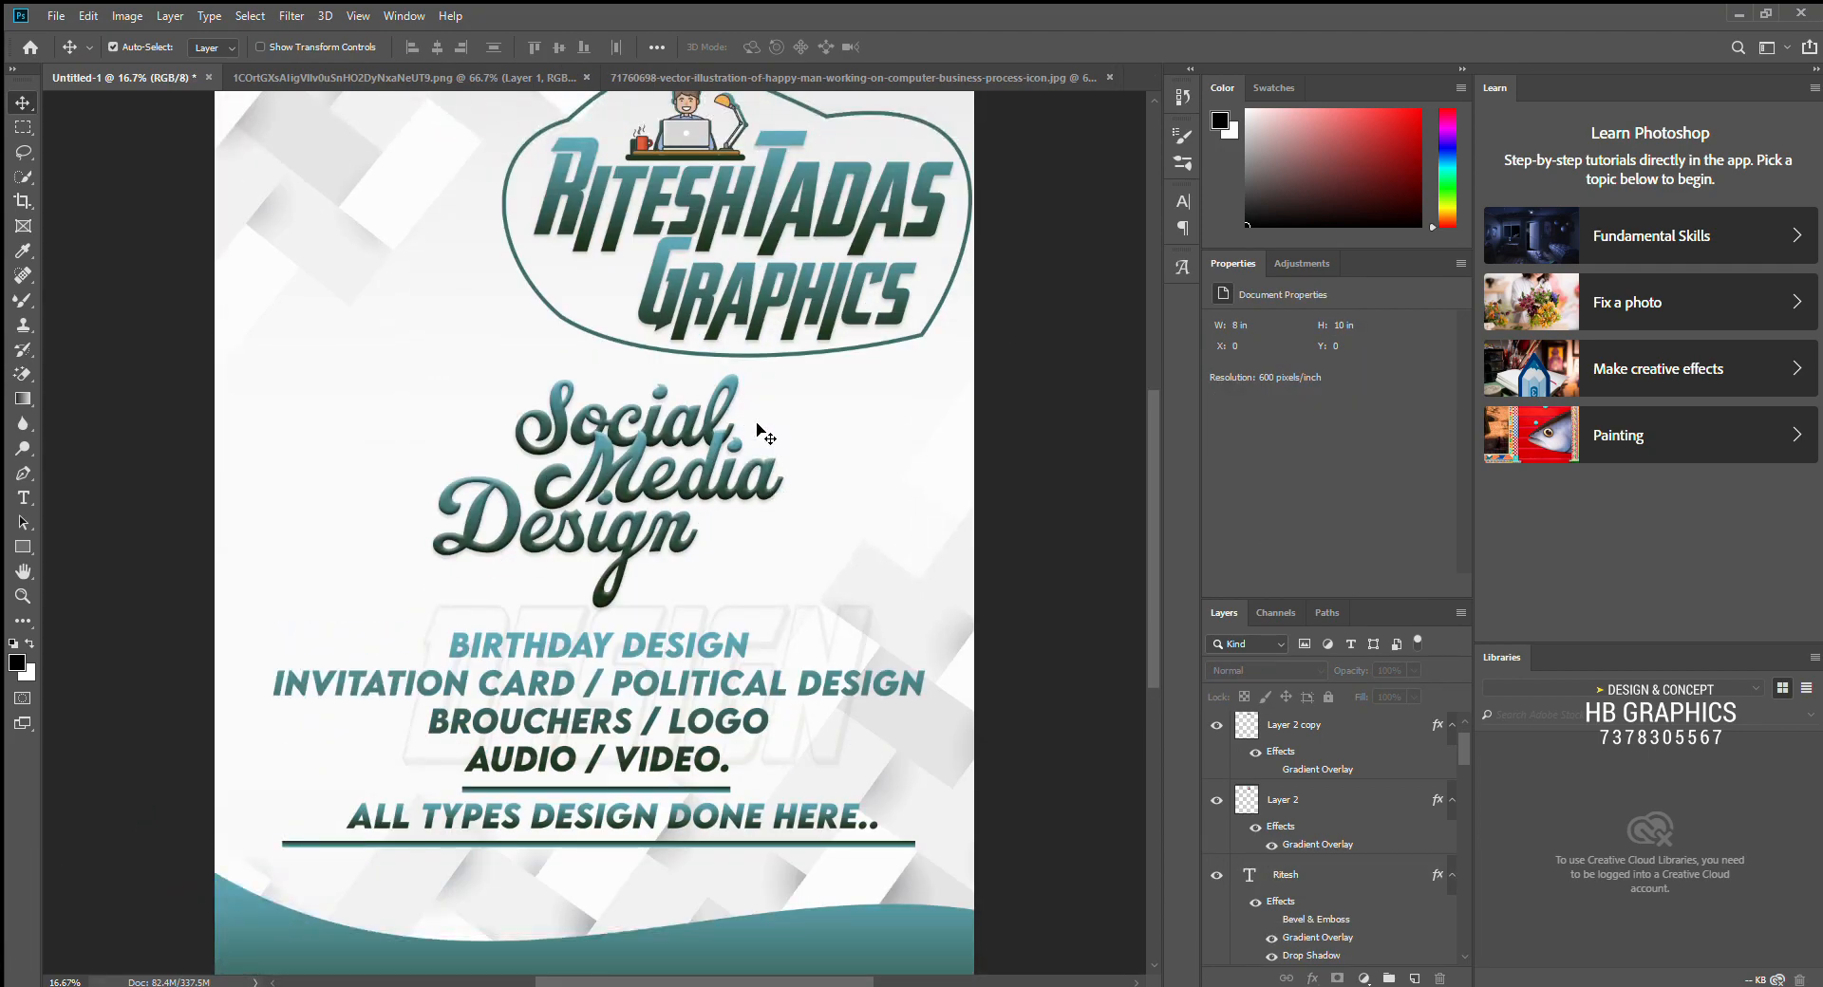
pyautogui.scroll(1, 608, 508)
pyautogui.scroll(-2, 627, 479)
pyautogui.scroll(2, 646, 463)
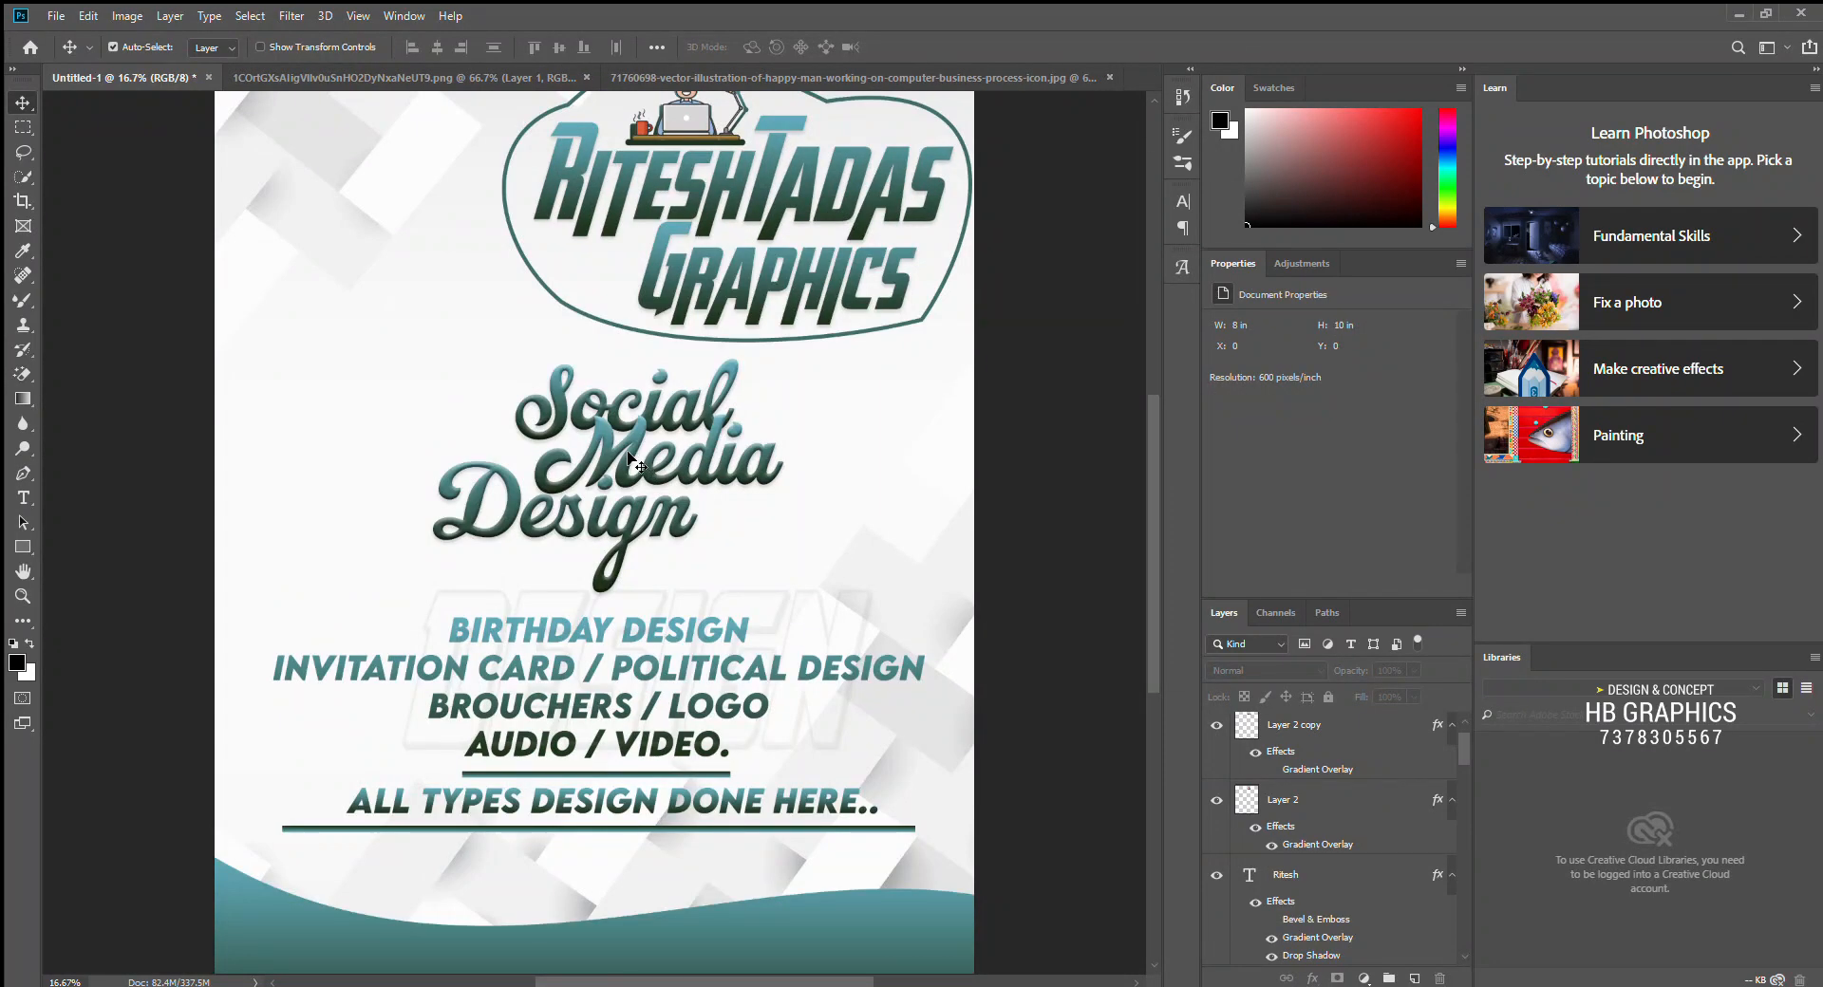
# Step: Add a large opening quotation mark just left of 'Social'
pyautogui.press('t')
pyautogui.click(386, 398)
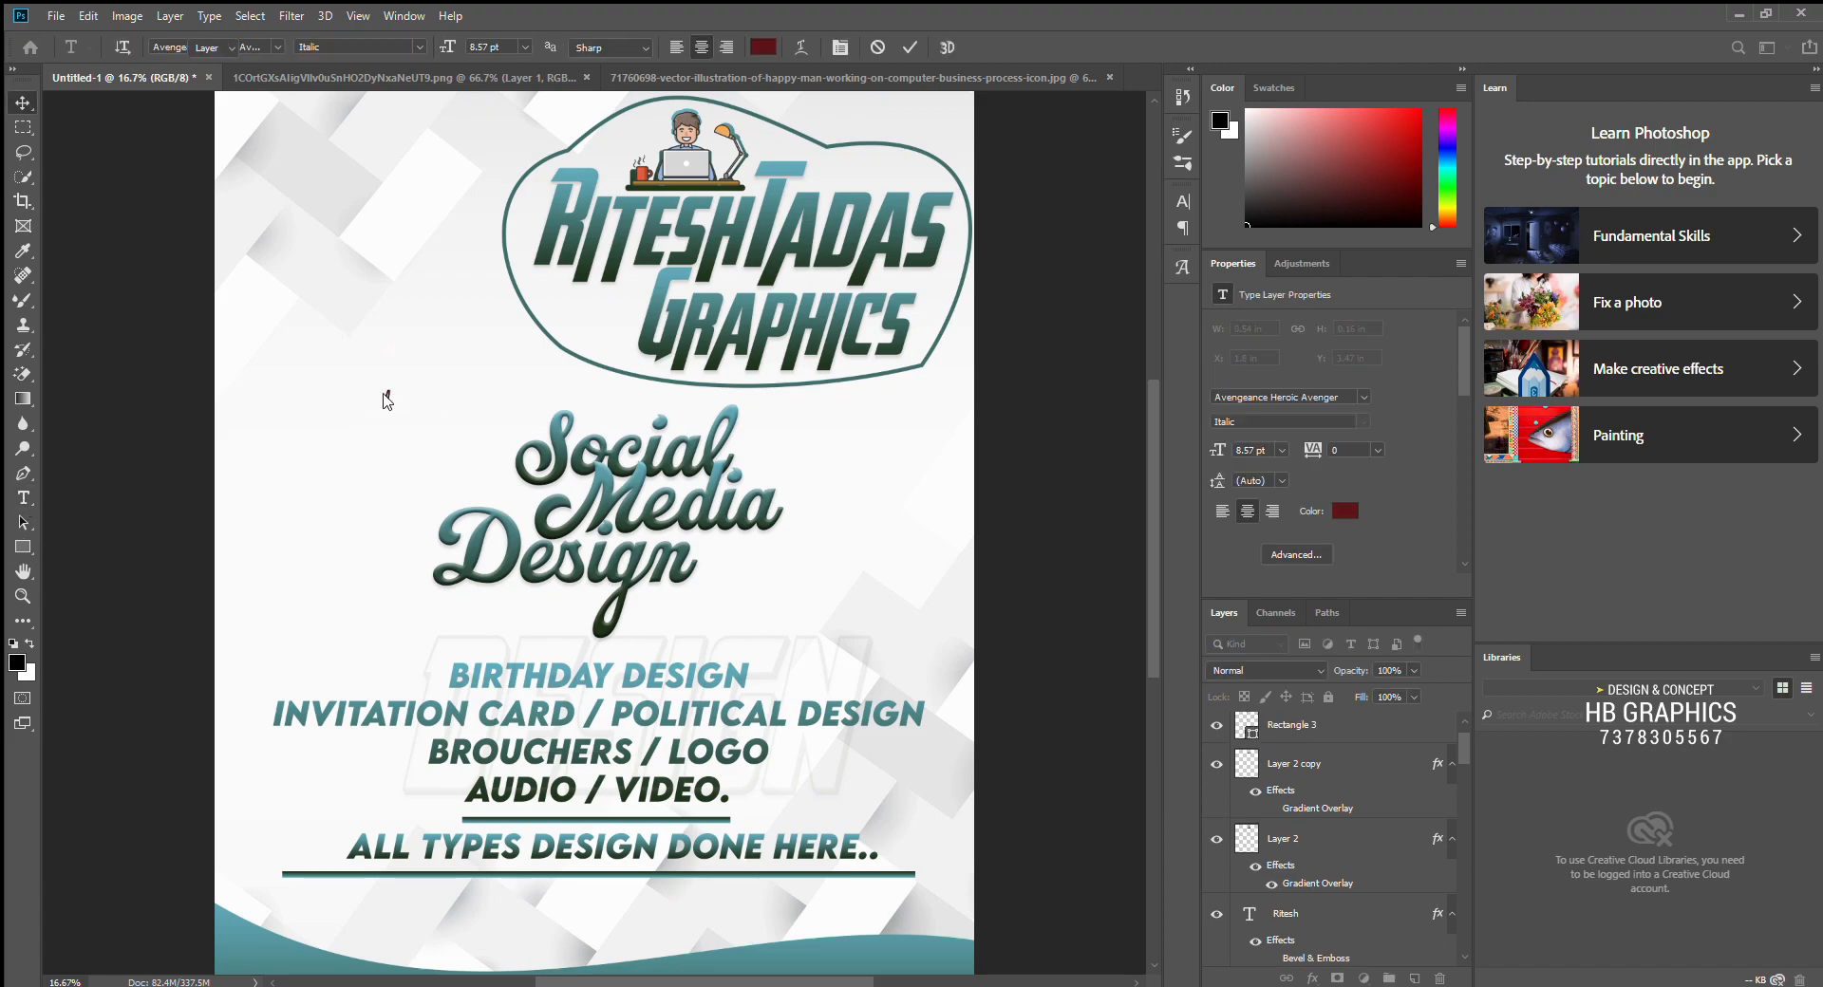
pyautogui.scroll(1, 394, 378)
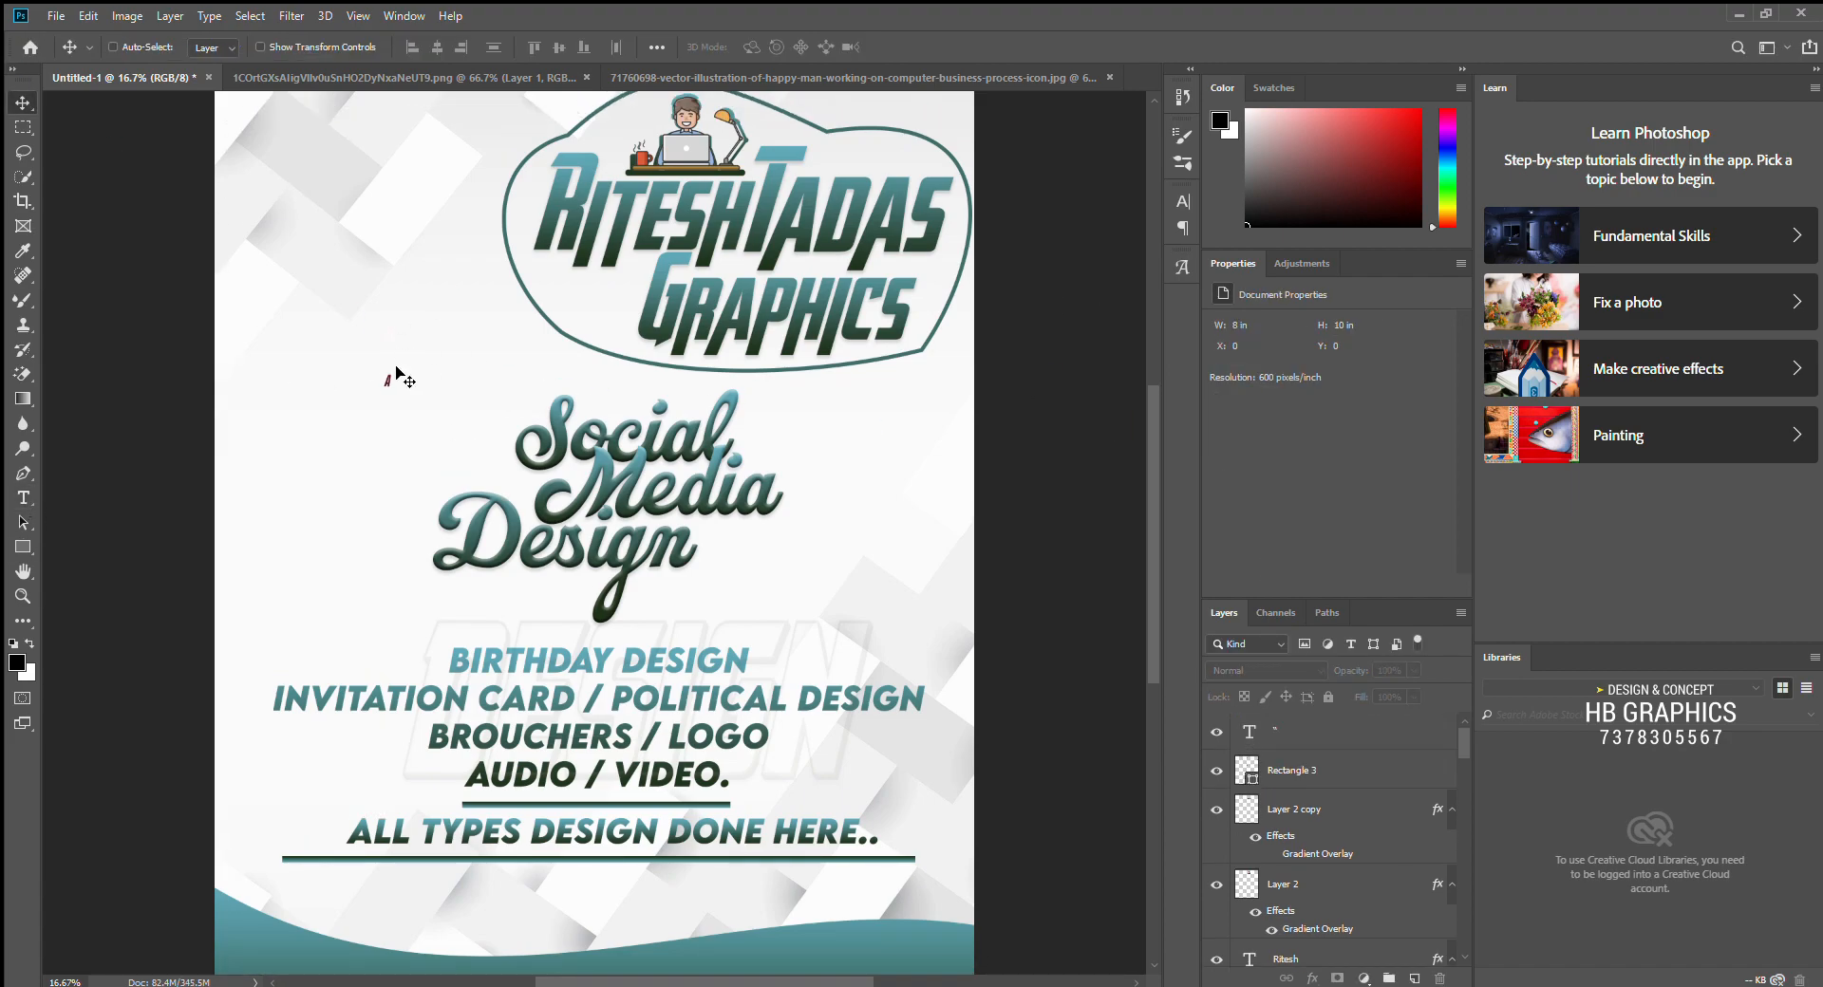
pyautogui.scroll(2, 394, 378)
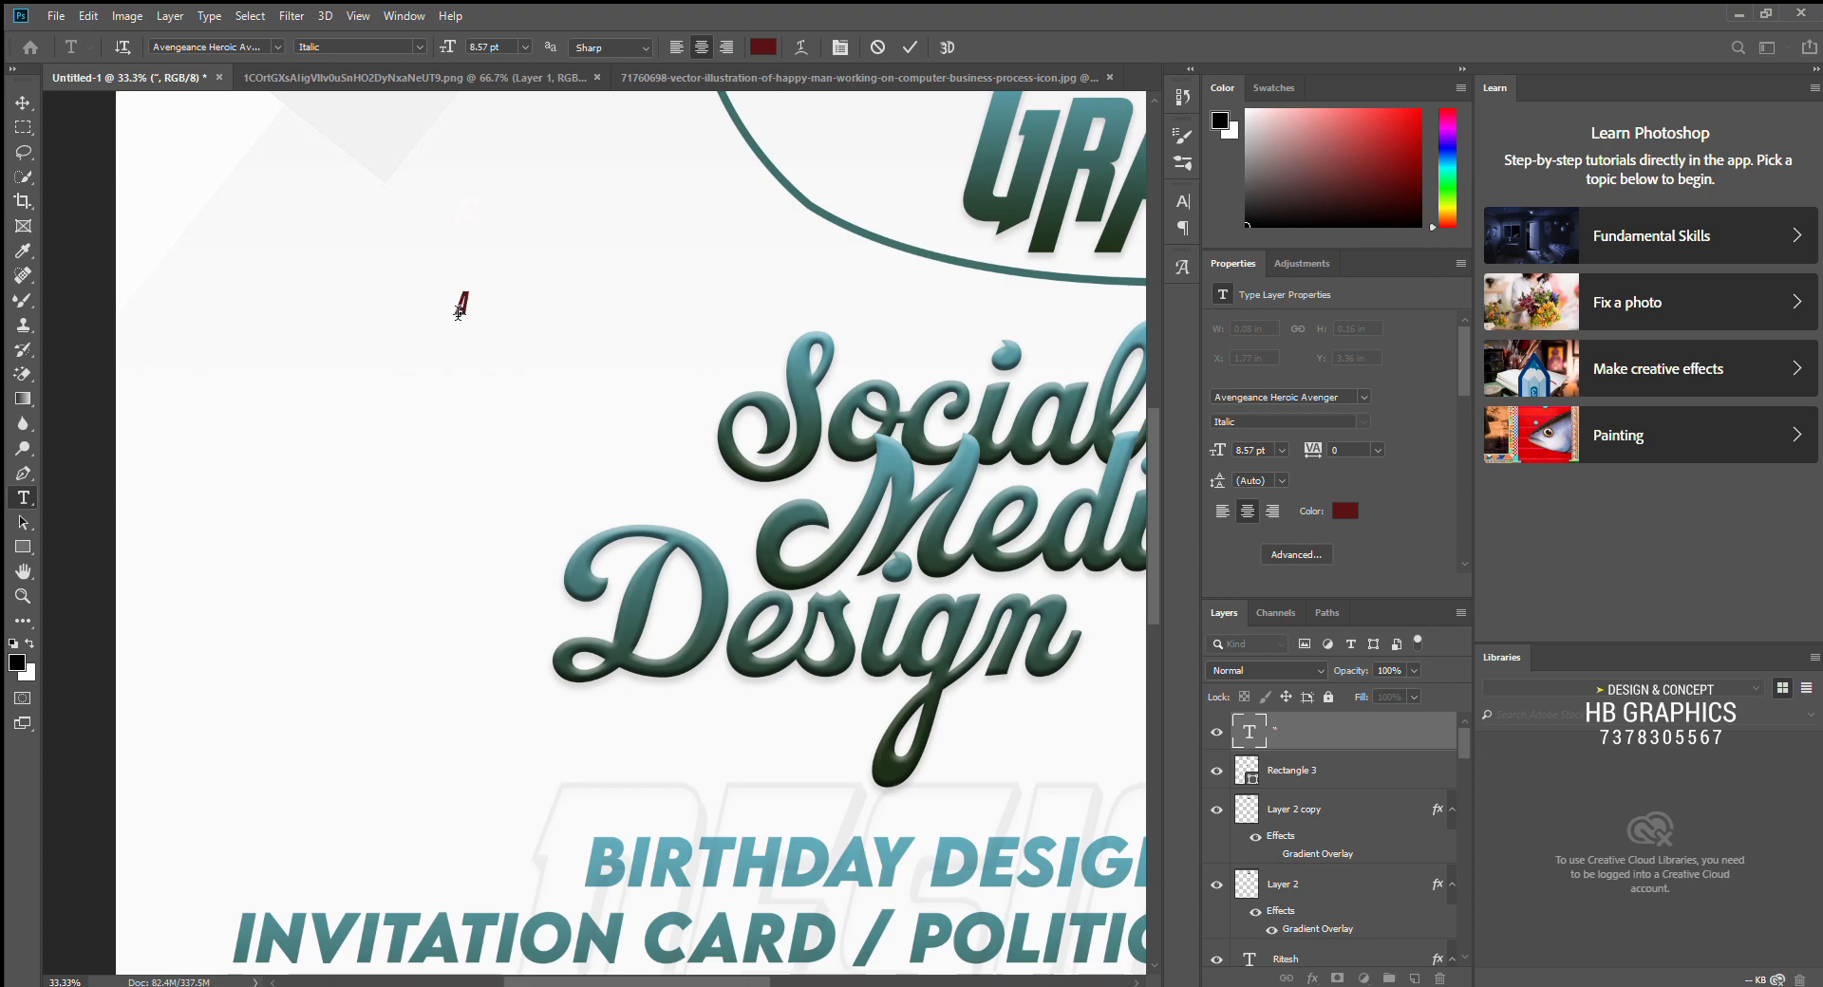
pyautogui.hotkey('ctrl', 'Return')
pyautogui.hotkey('ctrl', 't')
pyautogui.moveTo(664, 400); pyautogui.dragTo(722, 532)
pyautogui.moveTo(531, 399); pyautogui.dragTo(655, 332)
pyautogui.press('Return')
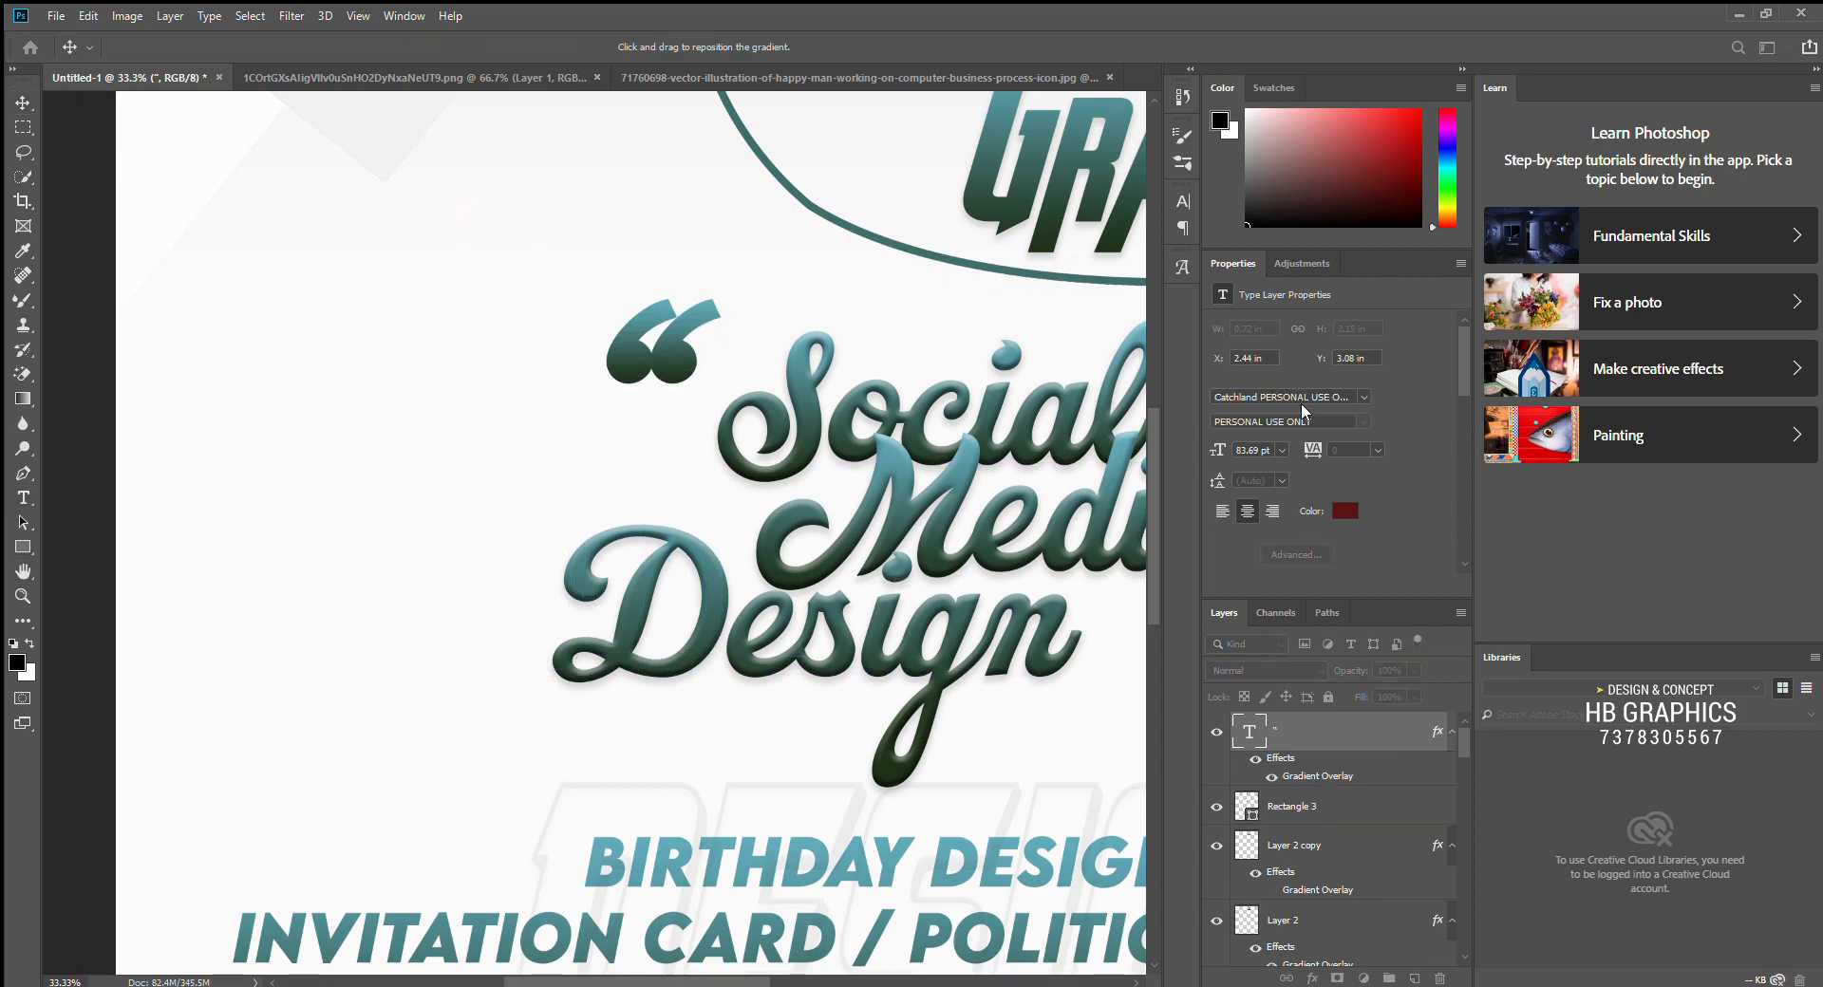
# Step: Duplicate the quote and rotate the copy into a closing quote beside 'Design'
pyautogui.press('v')
pyautogui.hotkey('ctrl', '-')
pyautogui.moveTo(655, 413); pyautogui.dragTo(862, 768)
pyautogui.hotkey('ctrl', 't')
pyautogui.moveTo(910, 692); pyautogui.dragTo(893, 597)
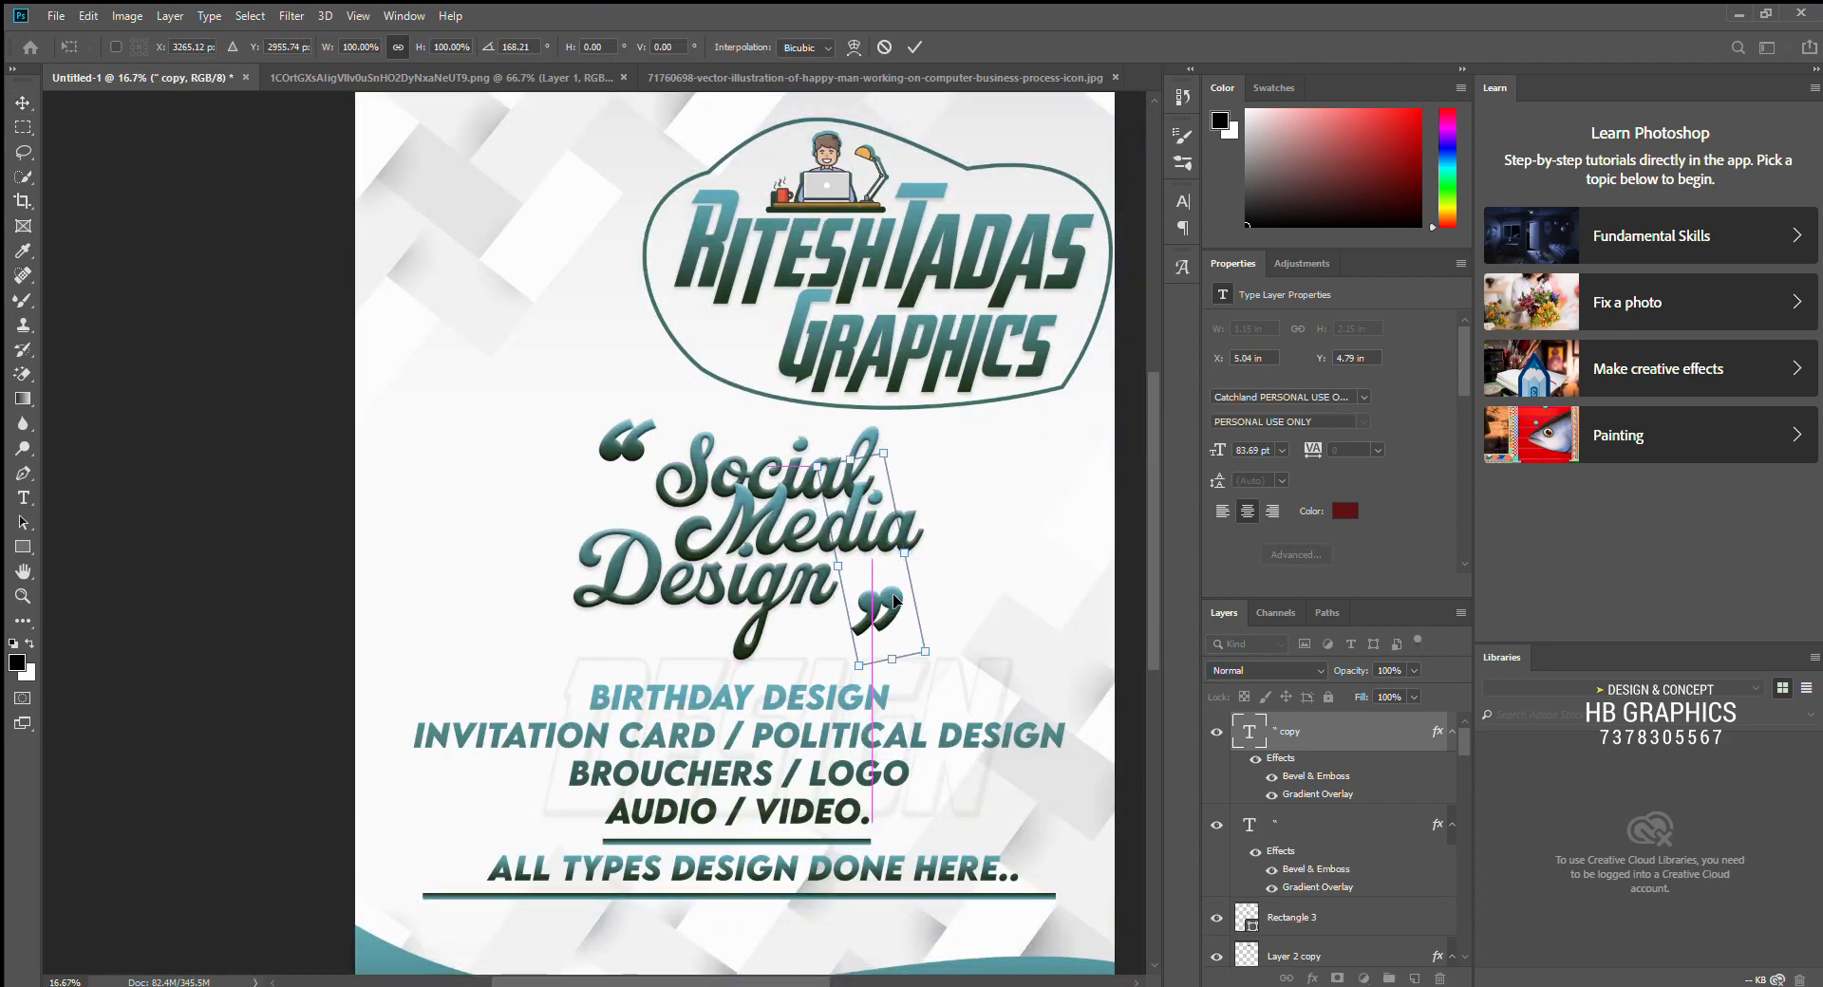
pyautogui.press('Return')
pyautogui.click(625, 442)
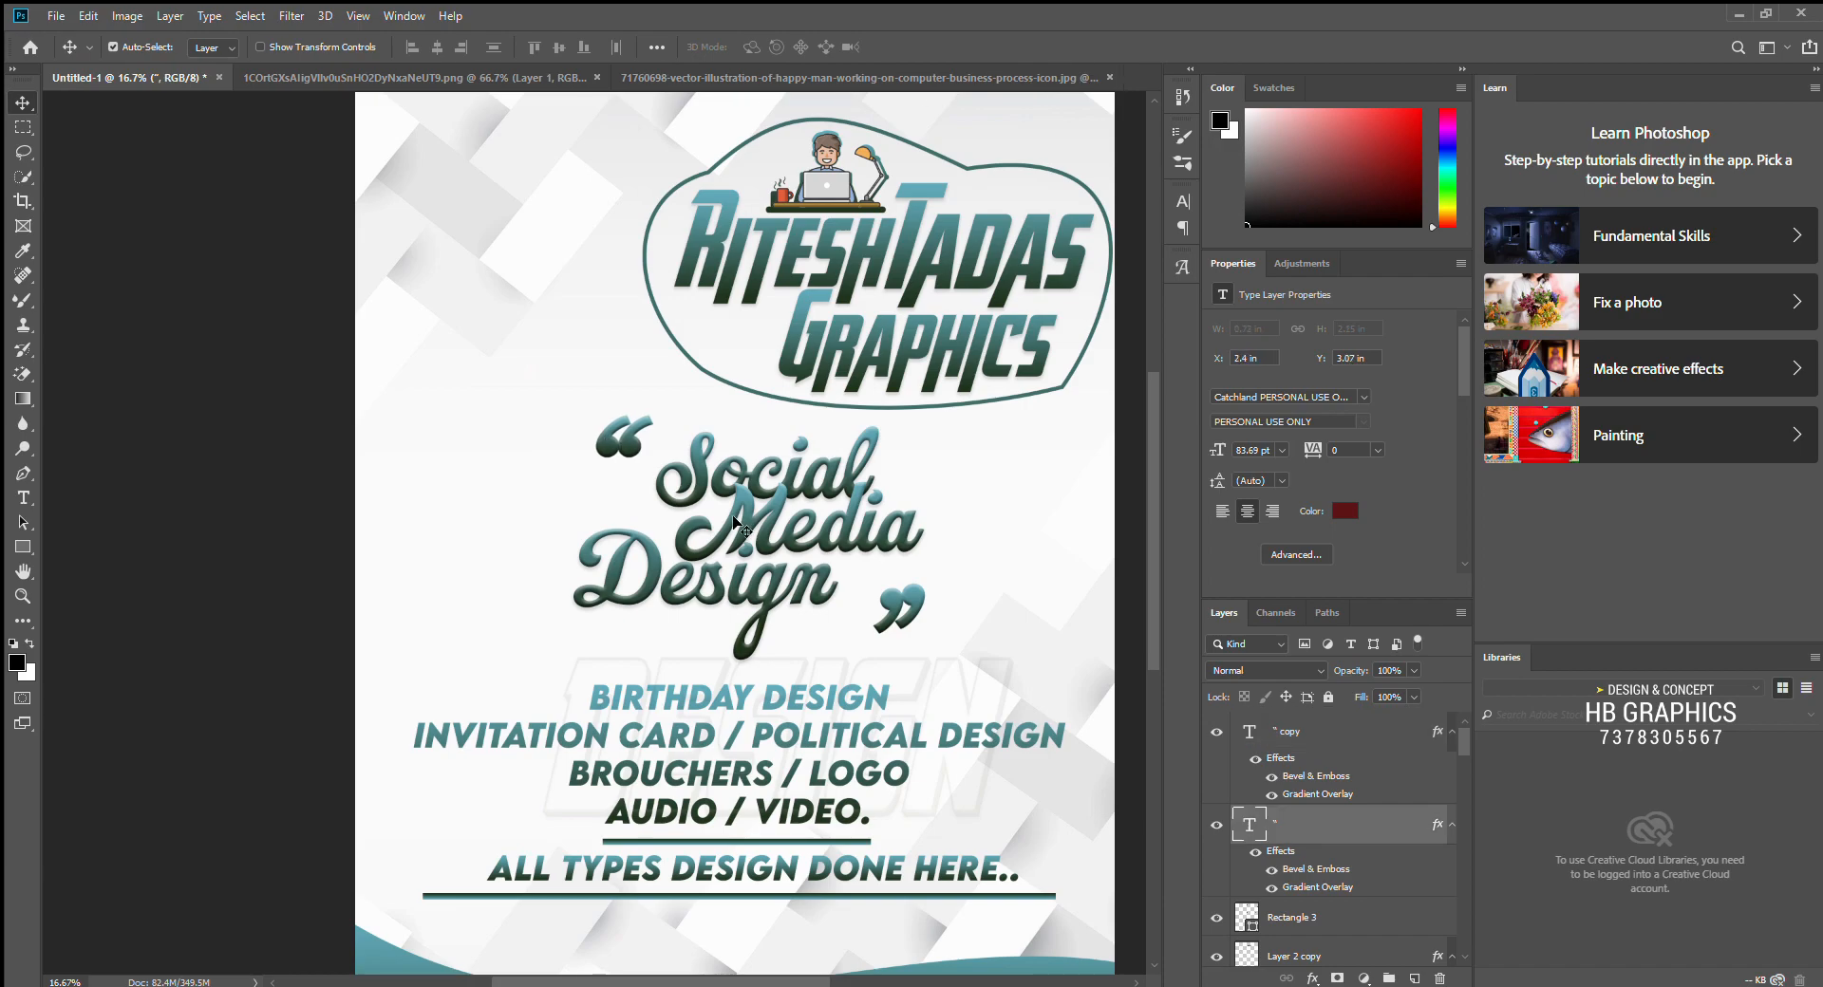
pyautogui.scroll(-2, 940, 663)
pyautogui.click(653, 741)
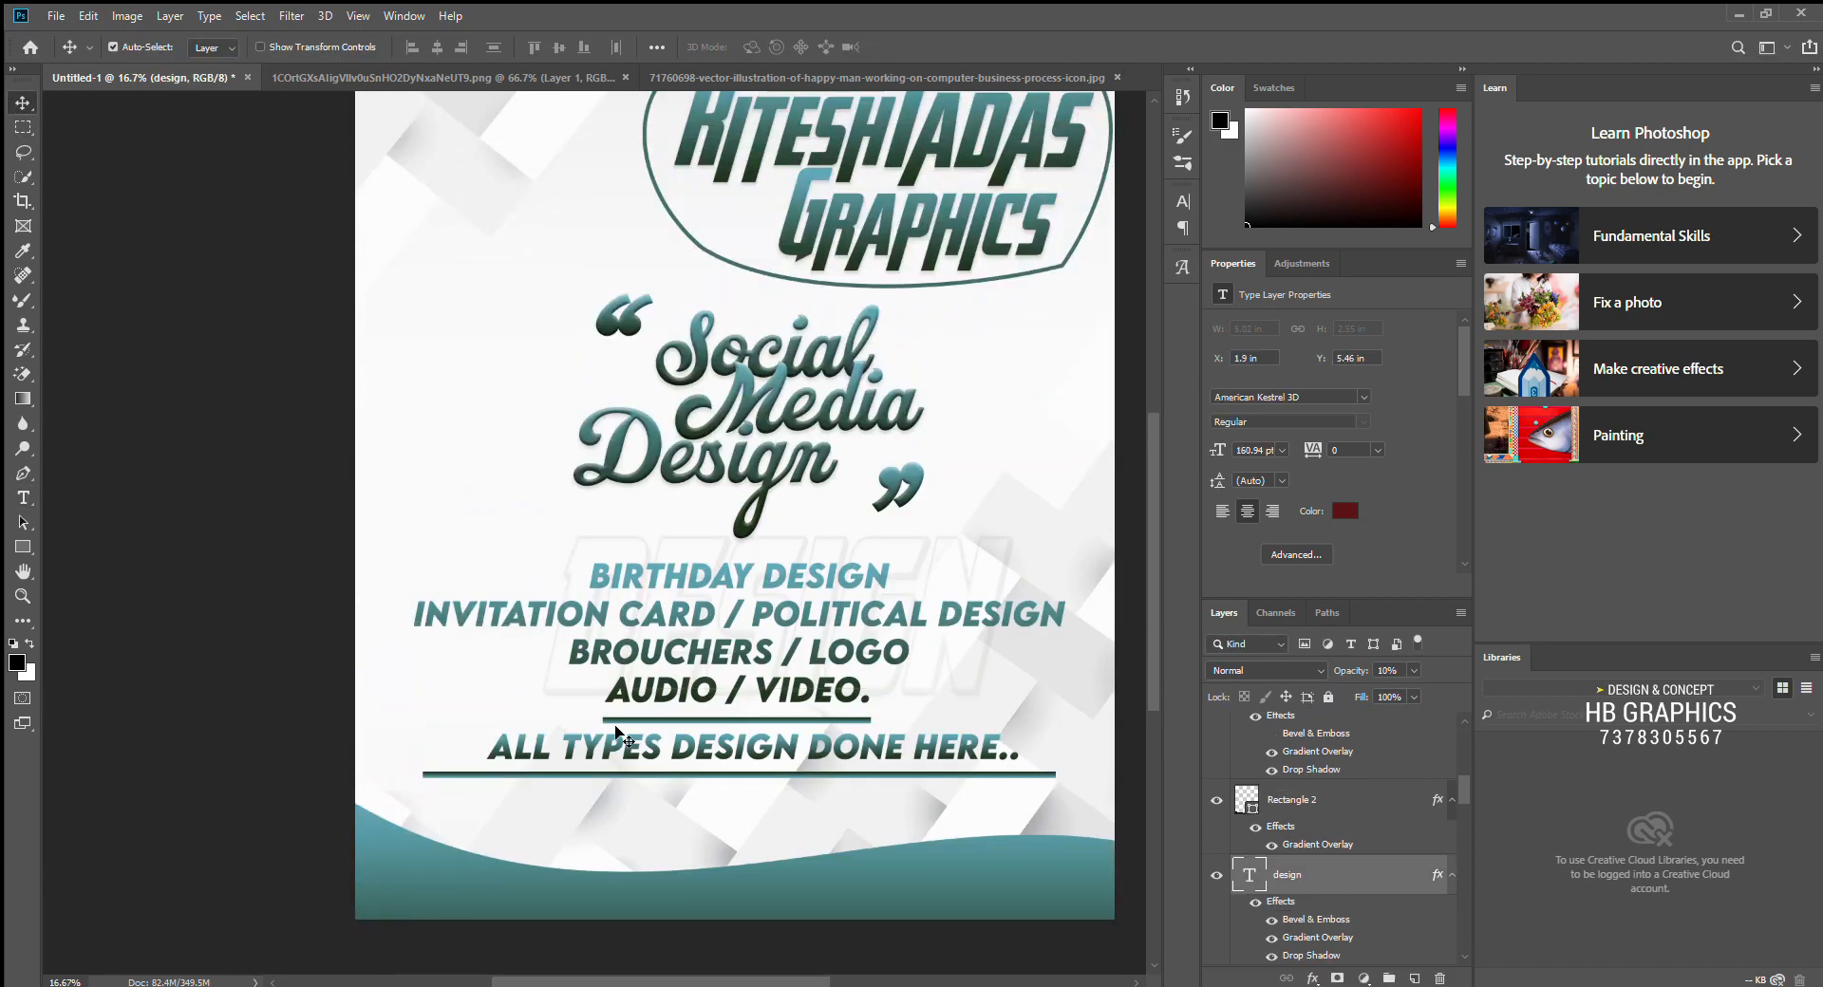
# Step: Paste divider characters below the title and set them in Arial Rounded MT Bold
pyautogui.press('t')
pyautogui.click(445, 273)
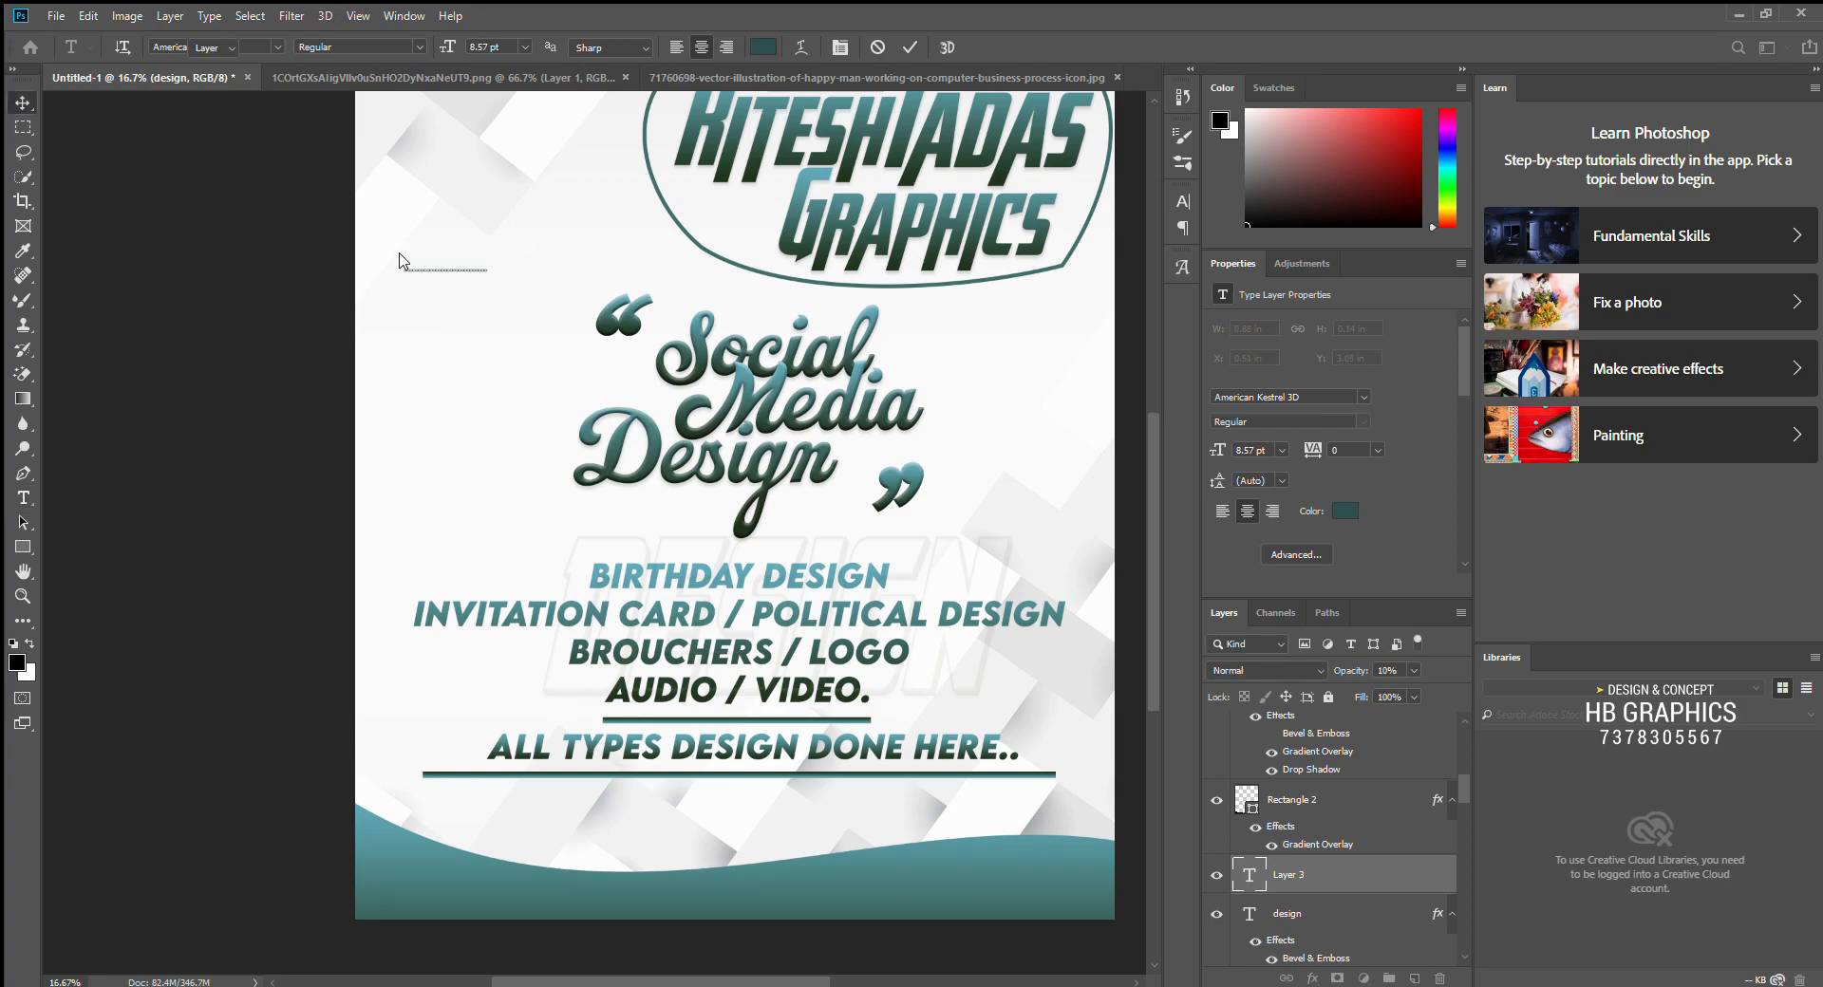
pyautogui.hotkey('ctrl', 'v')
pyautogui.moveTo(466, 323); pyautogui.dragTo(465, 550)
pyautogui.doubleClick(465, 546)
pyautogui.click(209, 47)
pyautogui.write('arial rounded')
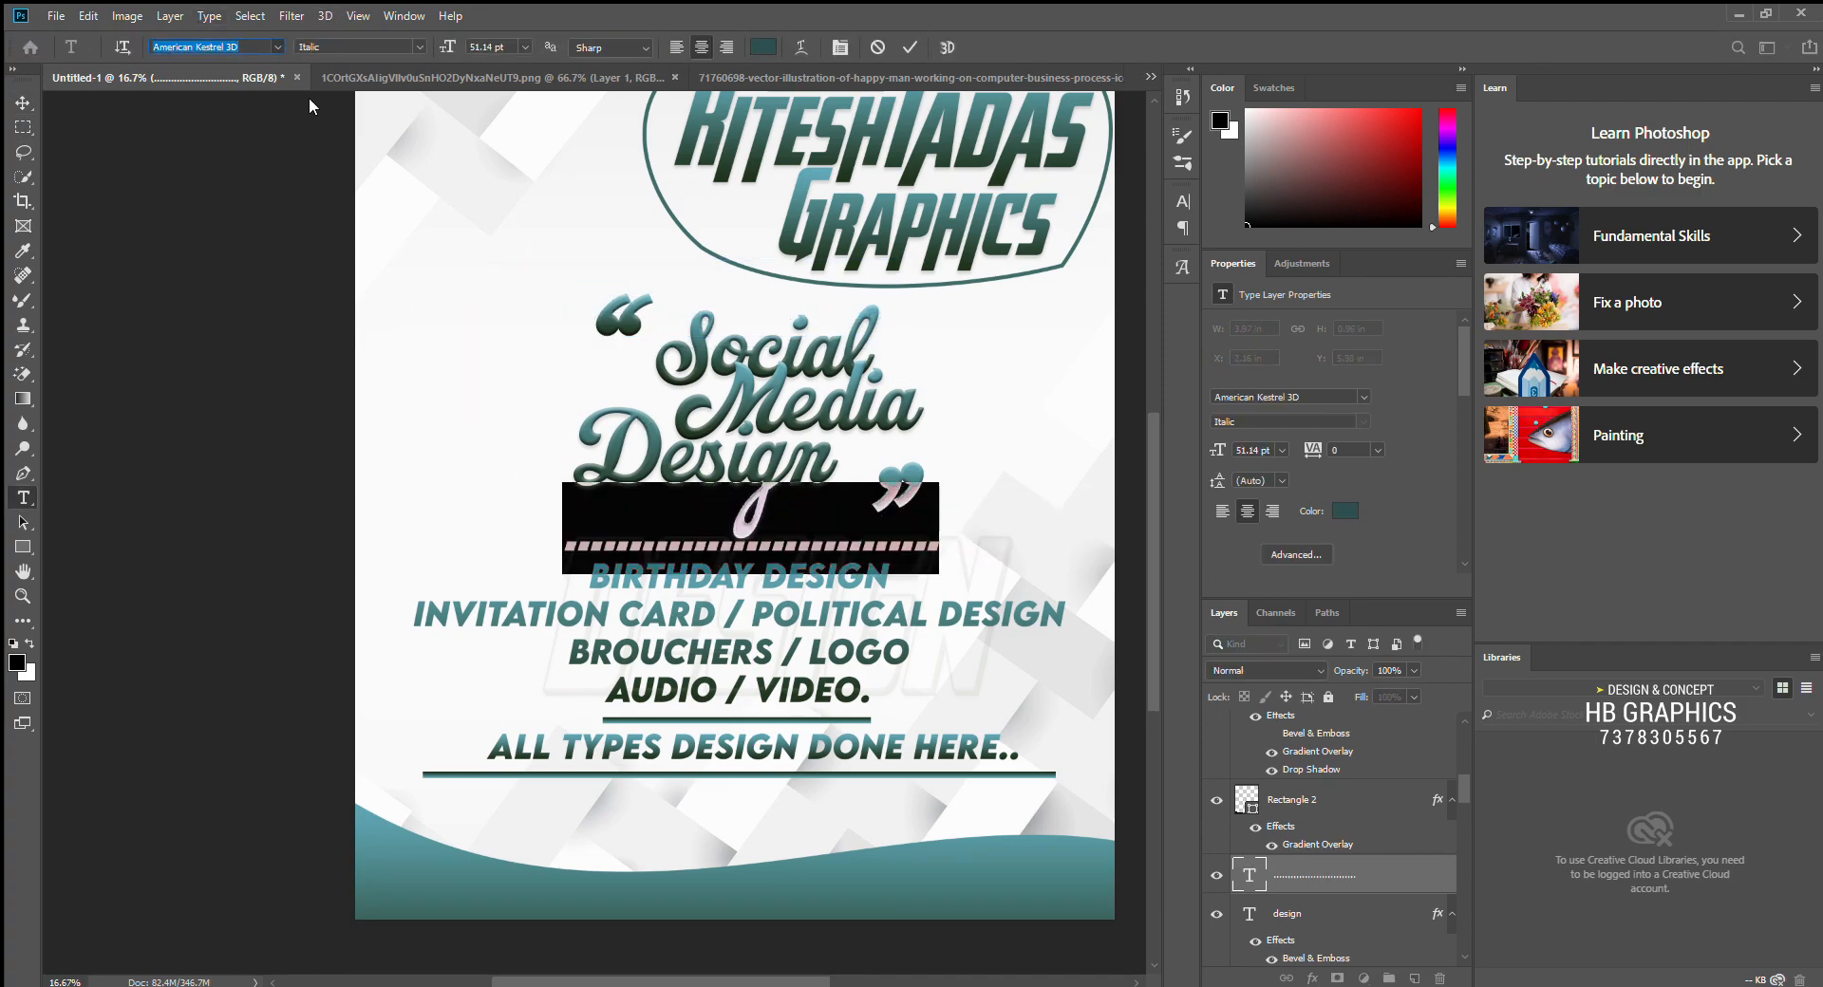
pyautogui.press('Return')
pyautogui.hotkey('ctrl', 'Return')
# Step: Shrink the dotted divider to about 64% width
pyautogui.hotkey('ctrl', 't')
pyautogui.moveTo(1067, 529); pyautogui.dragTo(936, 537)
pyautogui.press('Return')
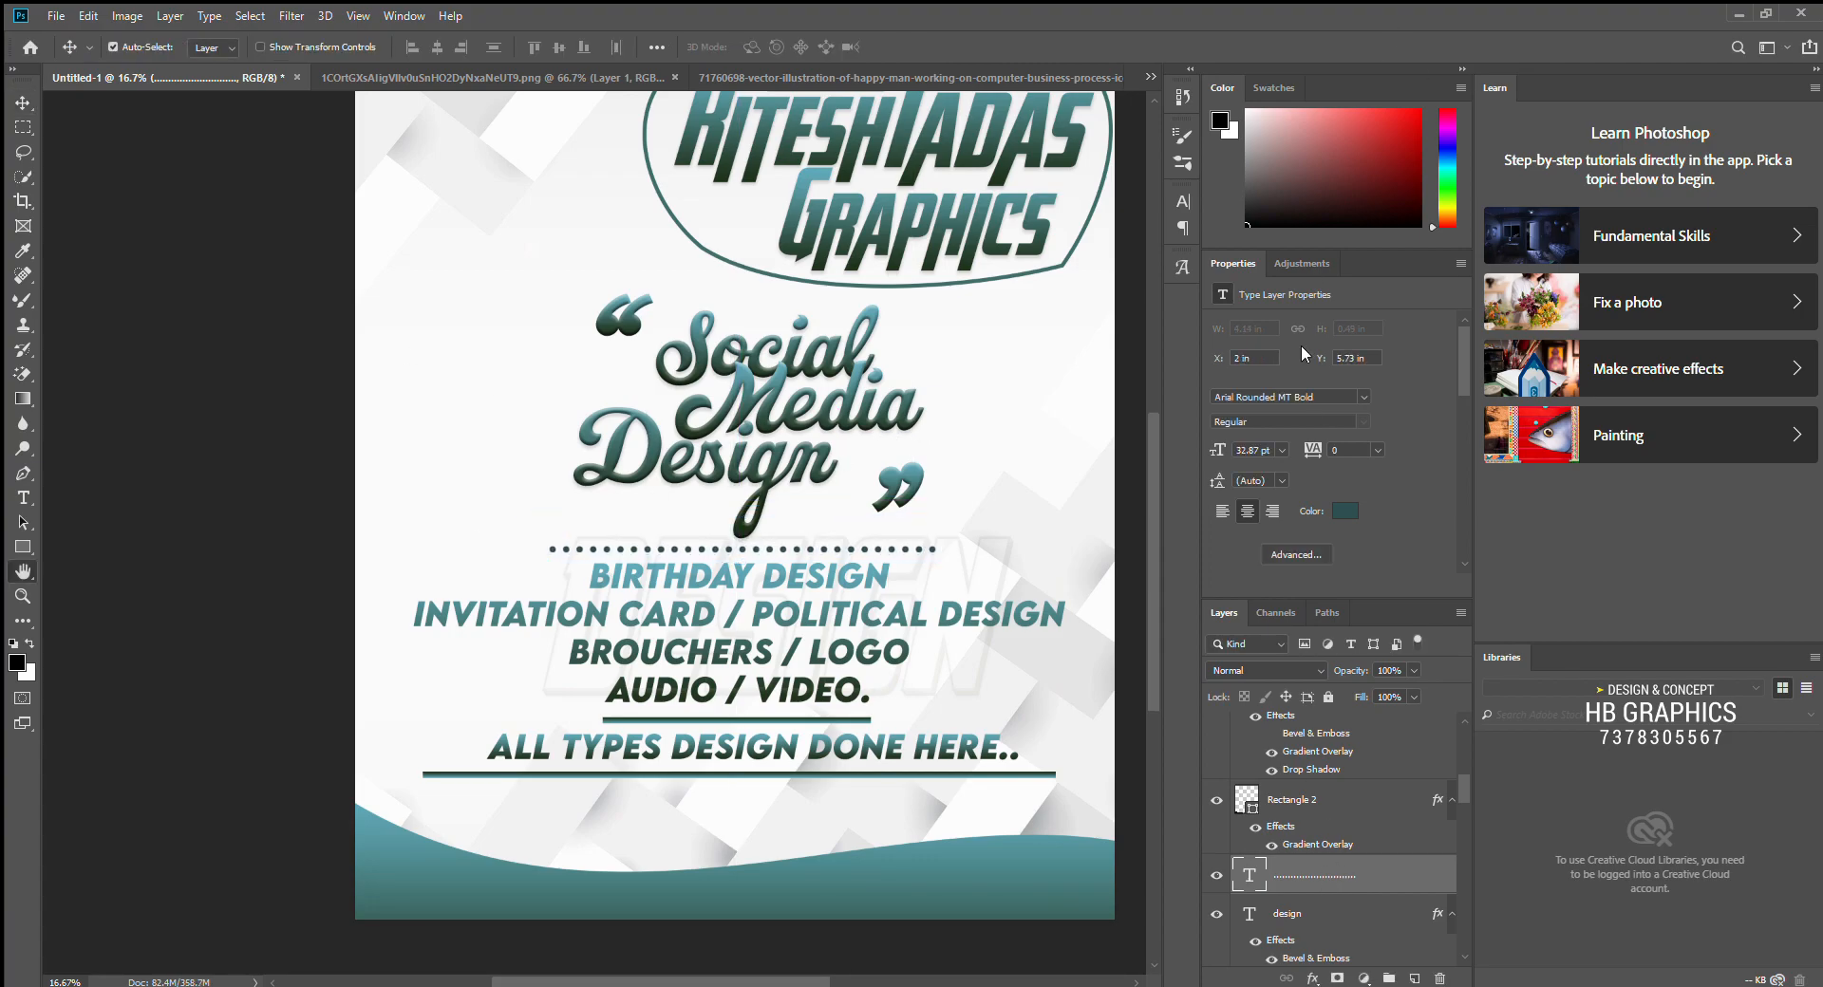
pyautogui.scroll(-3, 834, 517)
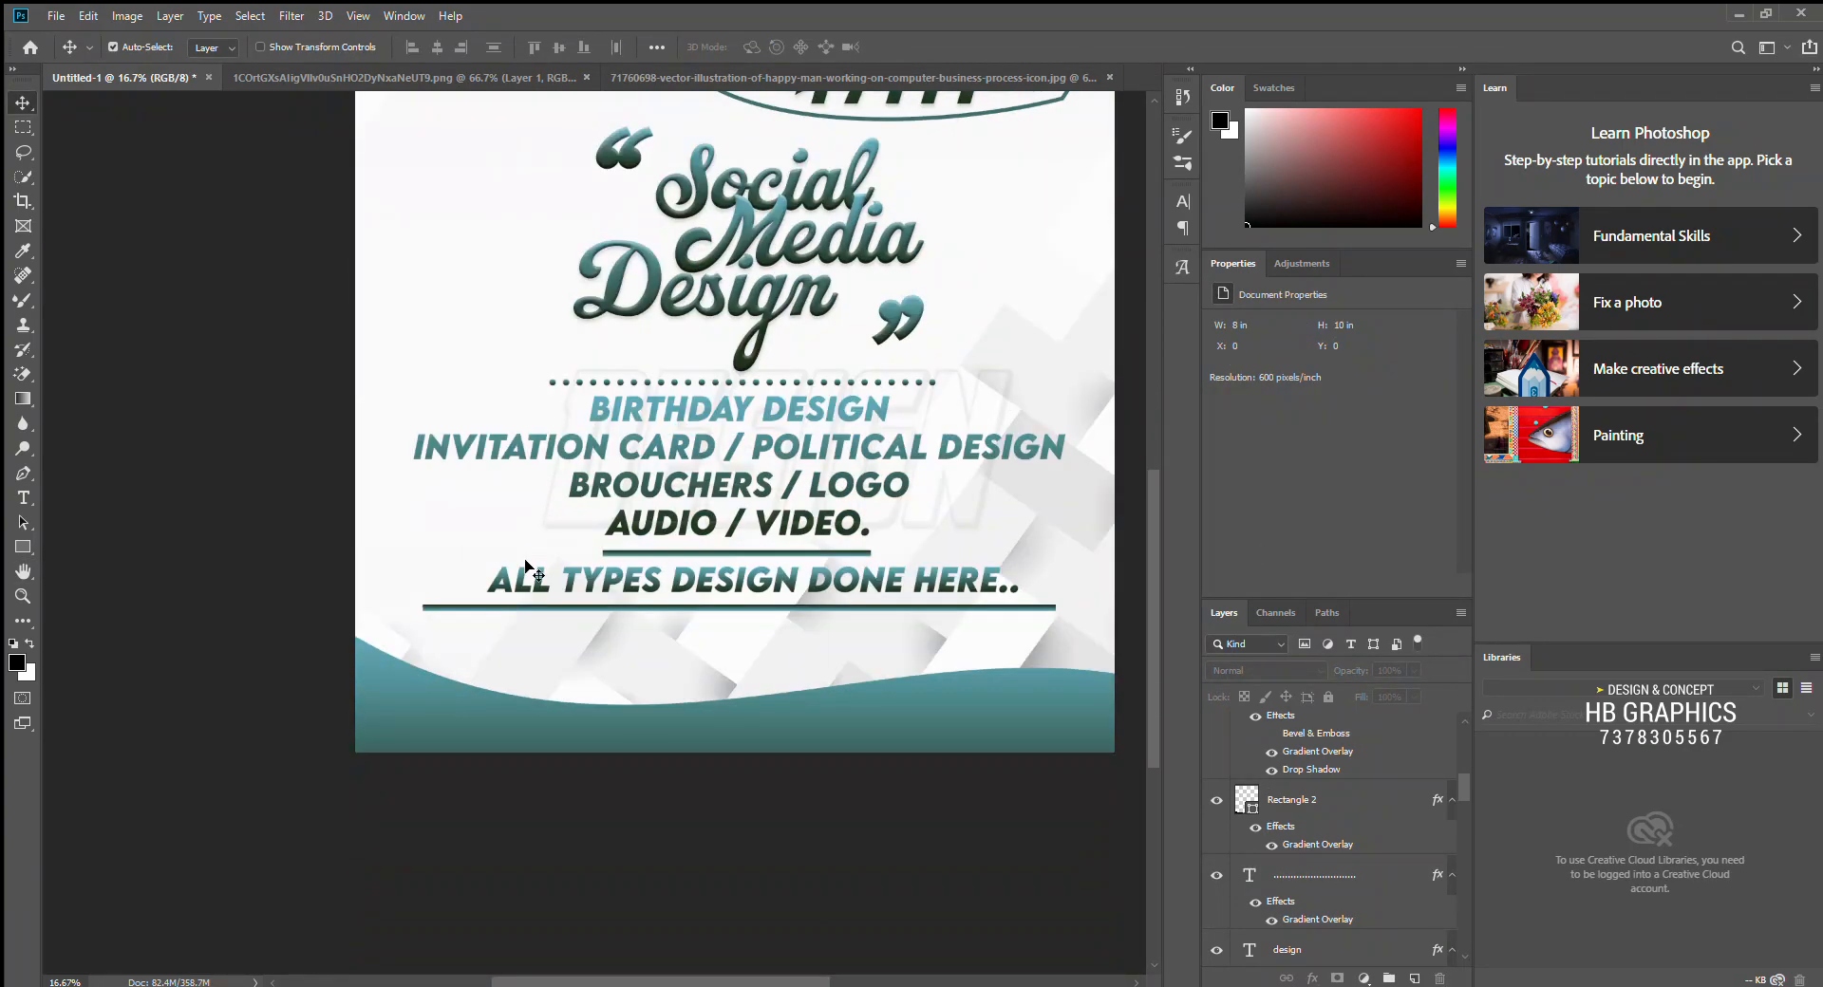
# Step: Retype the copied closing line as the designer's name followed by 'MOB.'
pyautogui.scroll(3, 1329, 835)
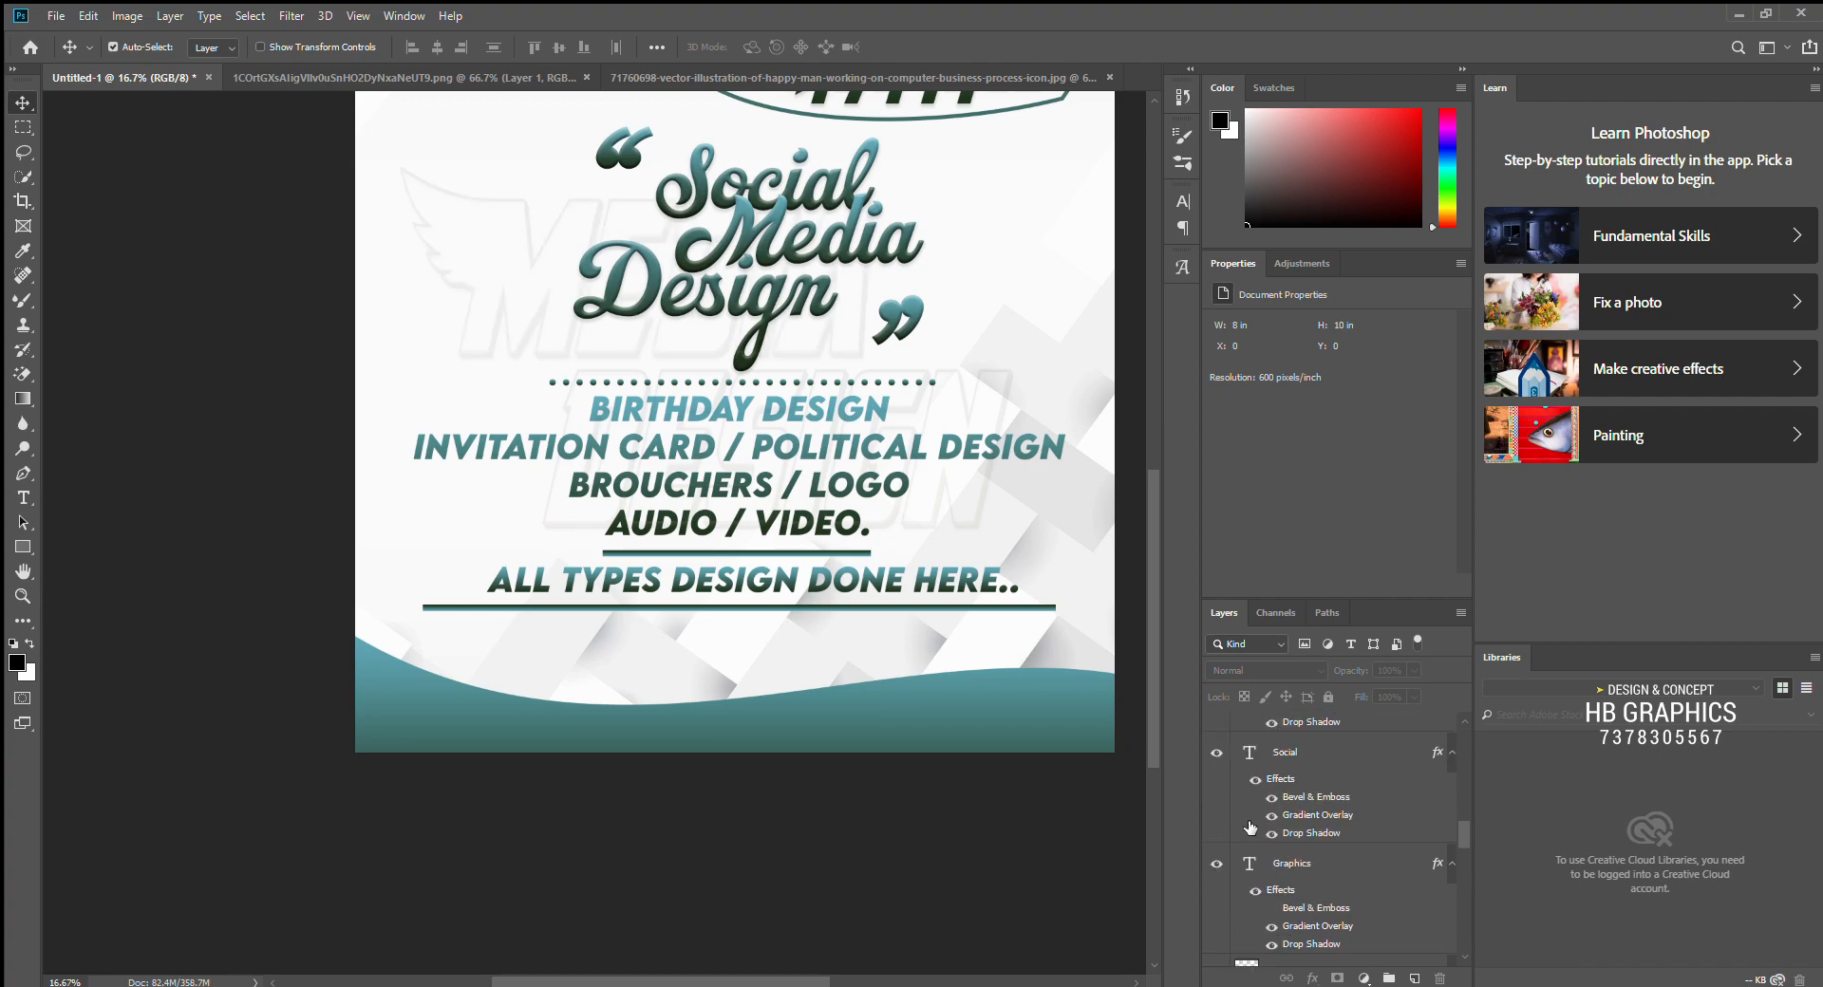
pyautogui.scroll(2, 932, 419)
pyautogui.scroll(-2, 932, 419)
pyautogui.moveTo(523, 591); pyautogui.dragTo(506, 659)
pyautogui.doubleClick(547, 633)
pyautogui.write('RITESH TADAS')
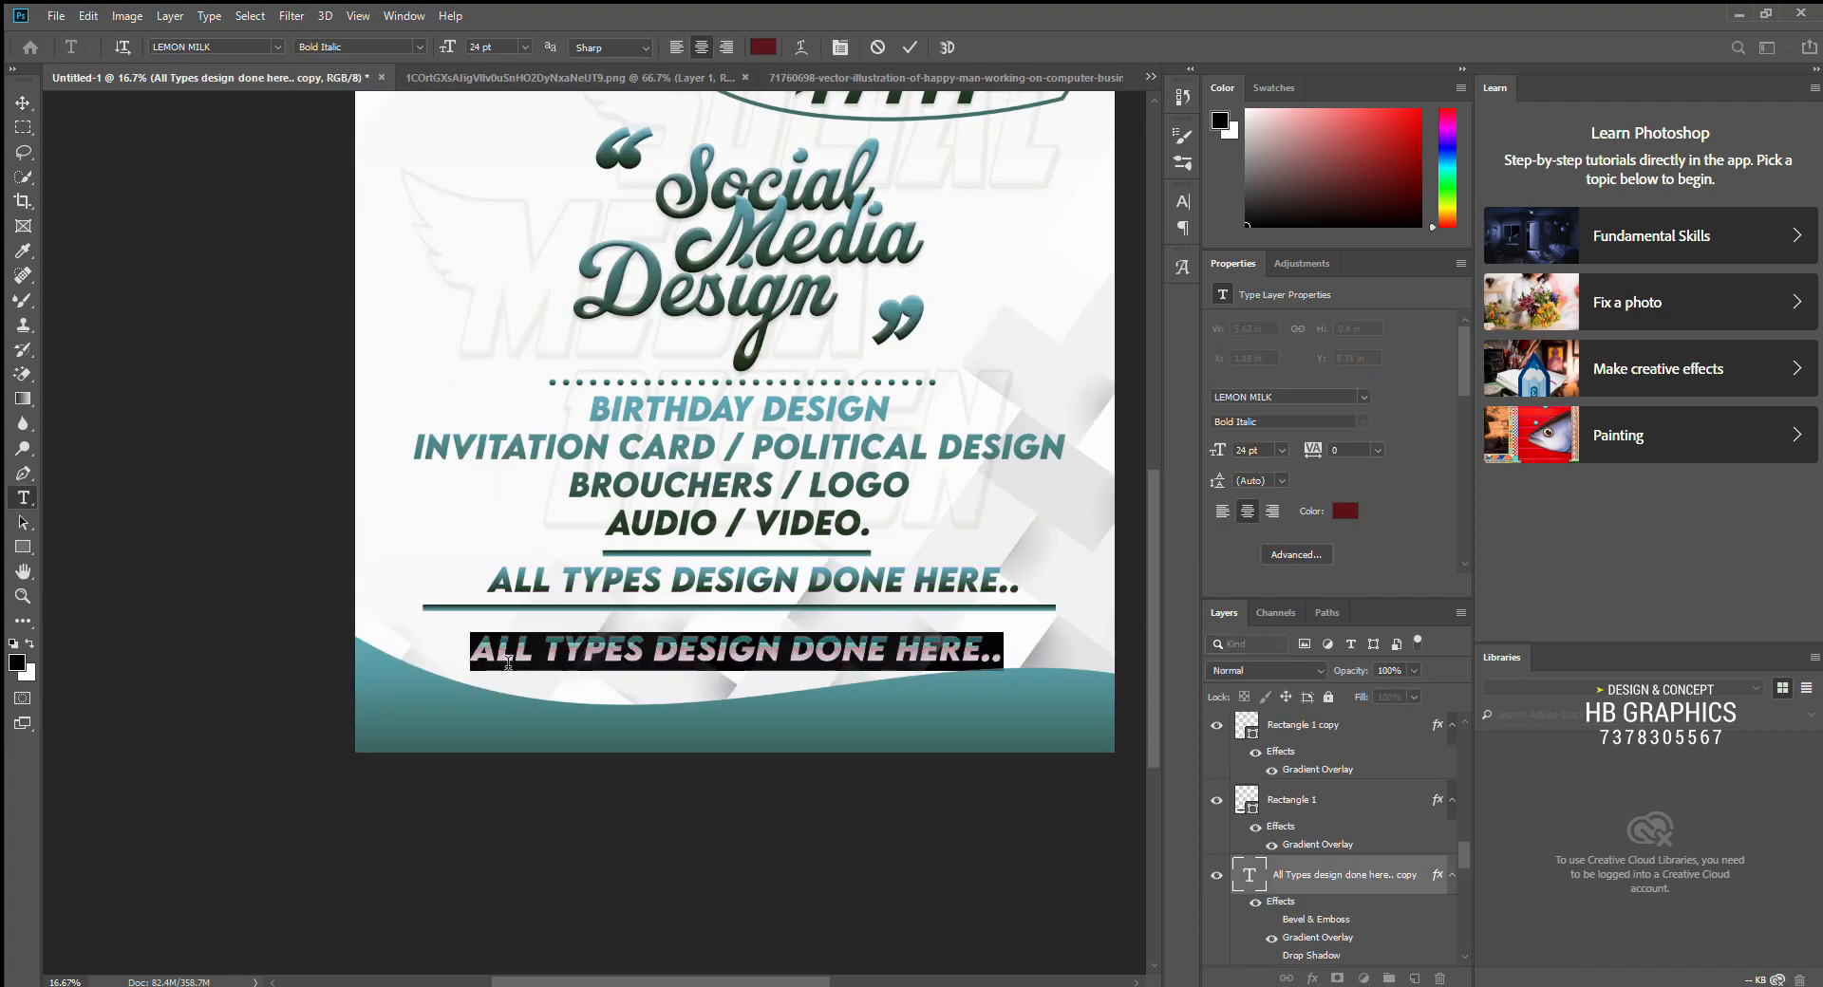
pyautogui.write(' MOB.')
# Step: Set the whole contact line in a bold italic font
pyautogui.hotkey('ctrl', 'a')
pyautogui.click(209, 46)
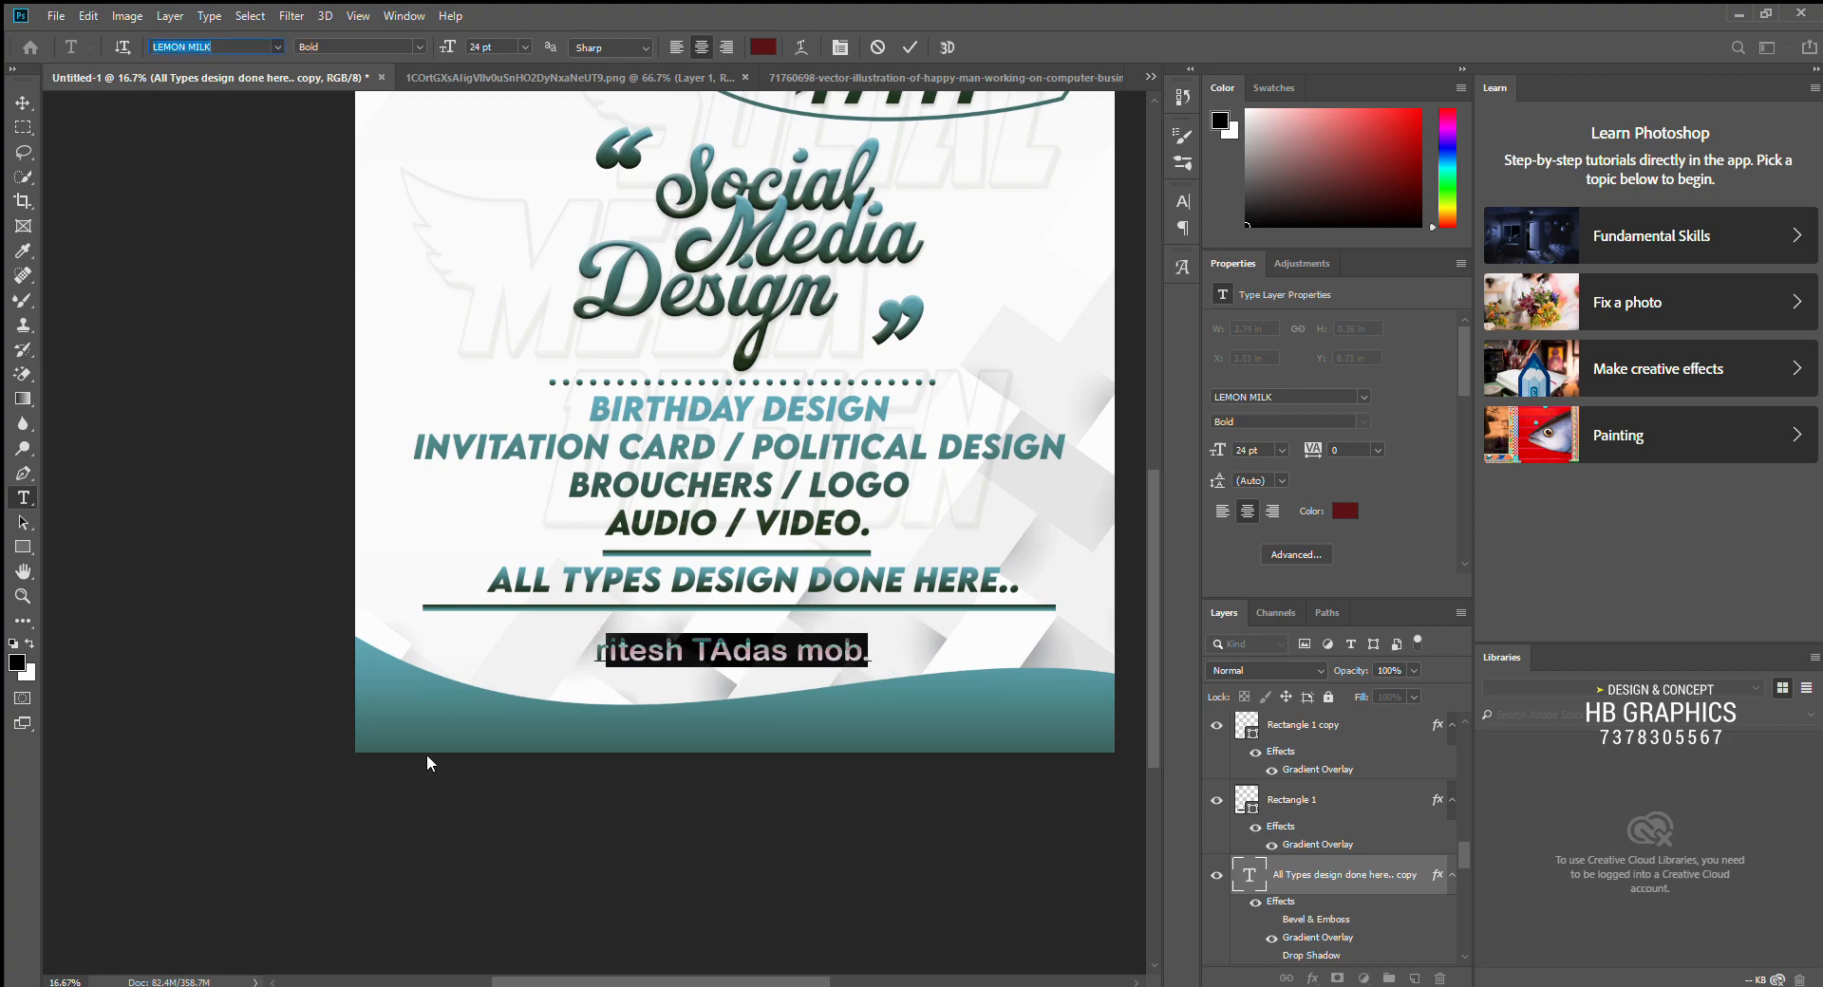
pyautogui.press('Down')
pyautogui.press('Down')
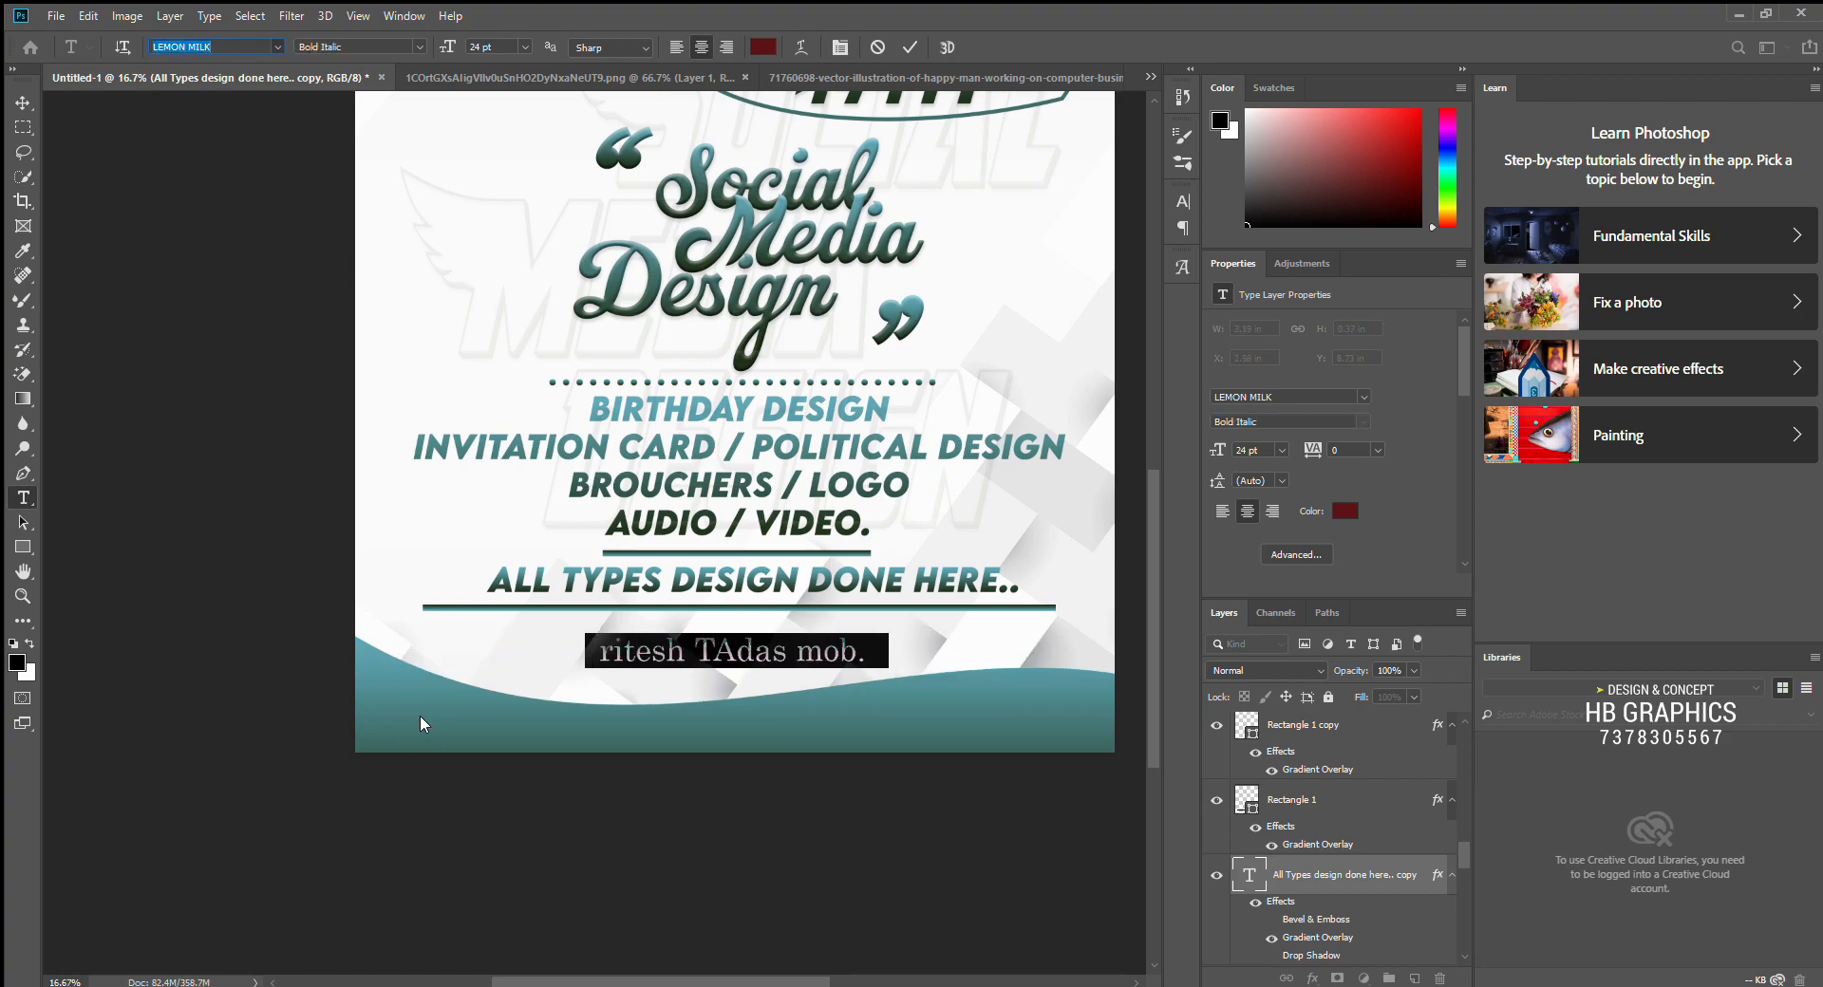
pyautogui.press('Escape')
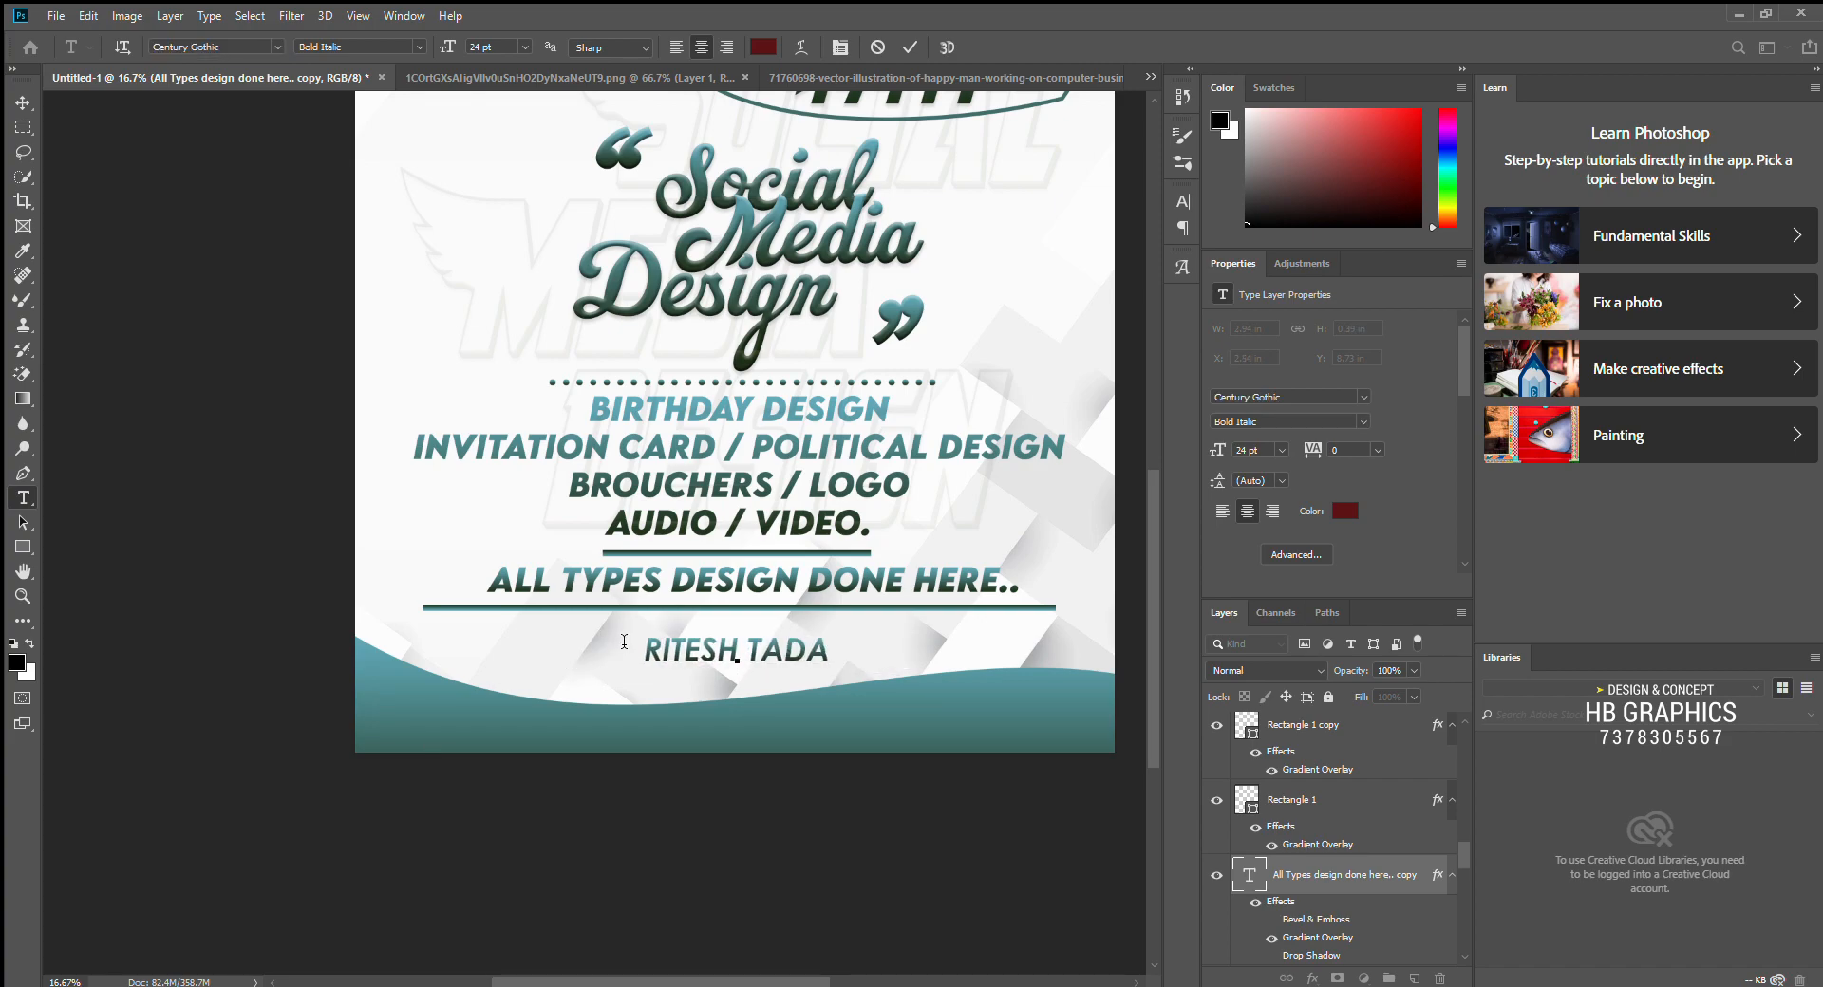
pyautogui.press('Down')
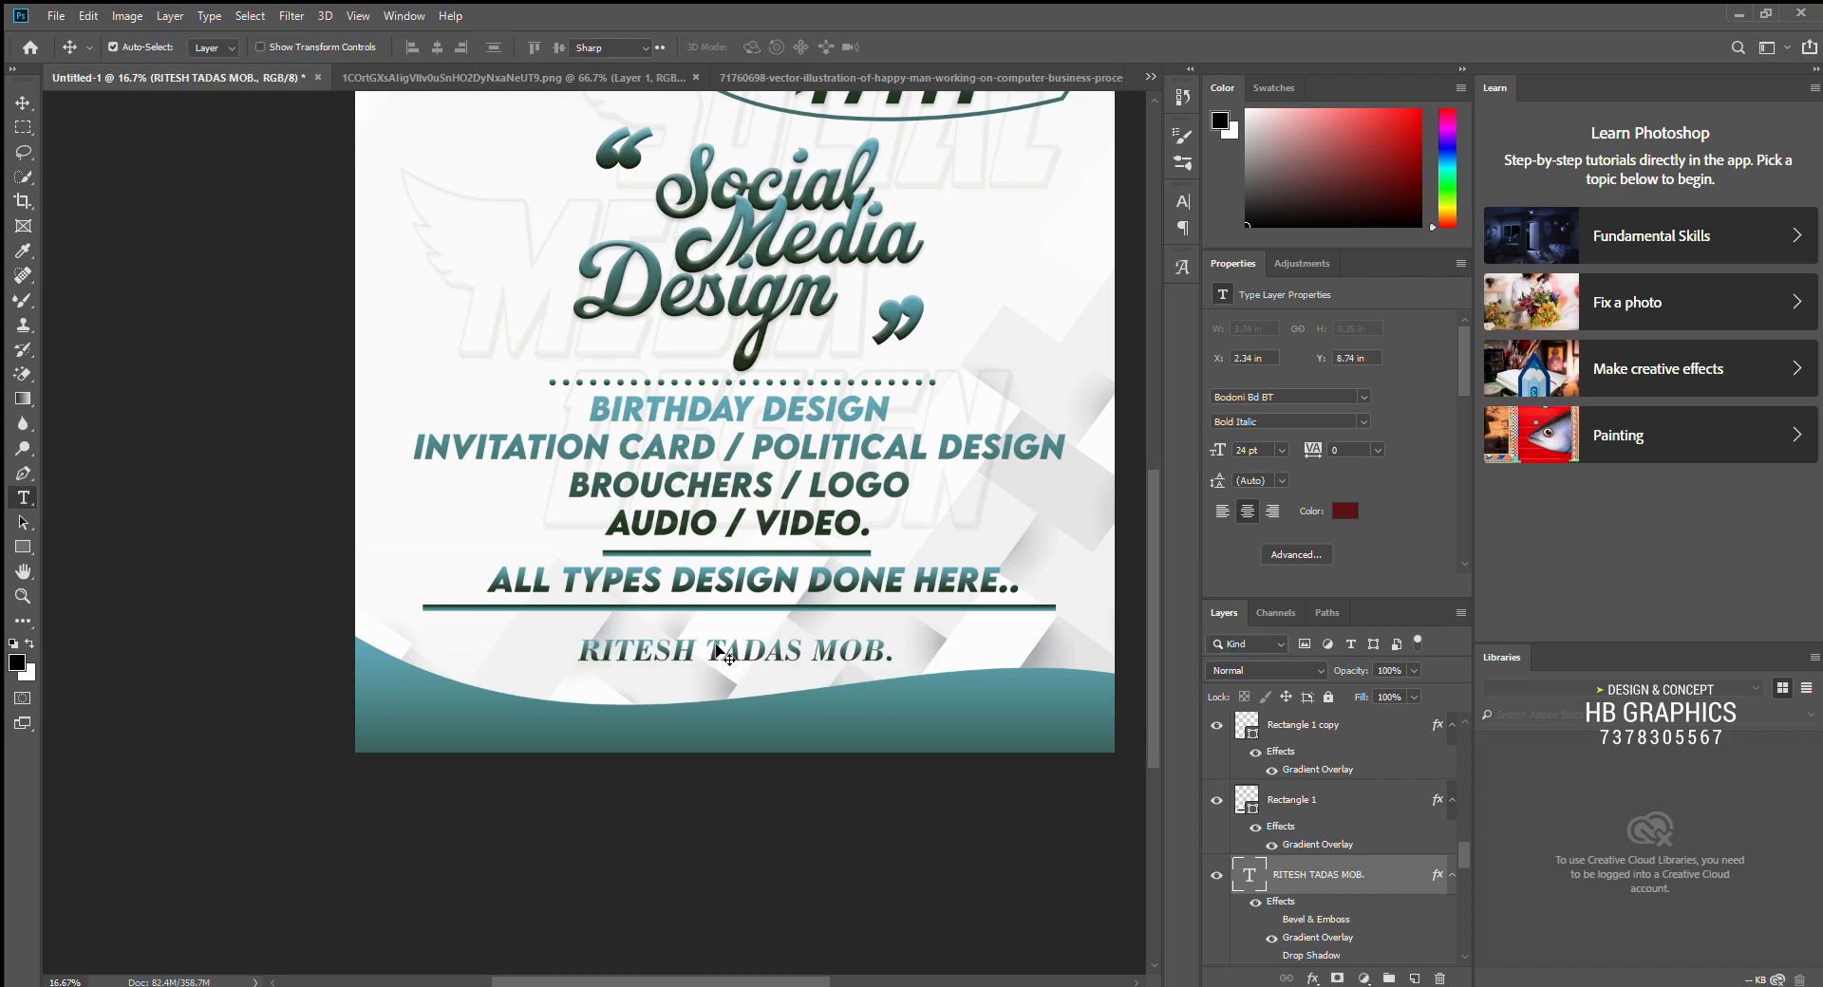
pyautogui.press('Down')
pyautogui.press('Down')
pyautogui.press('Down')
pyautogui.press('Down')
pyautogui.press('Down')
pyautogui.press('Down')
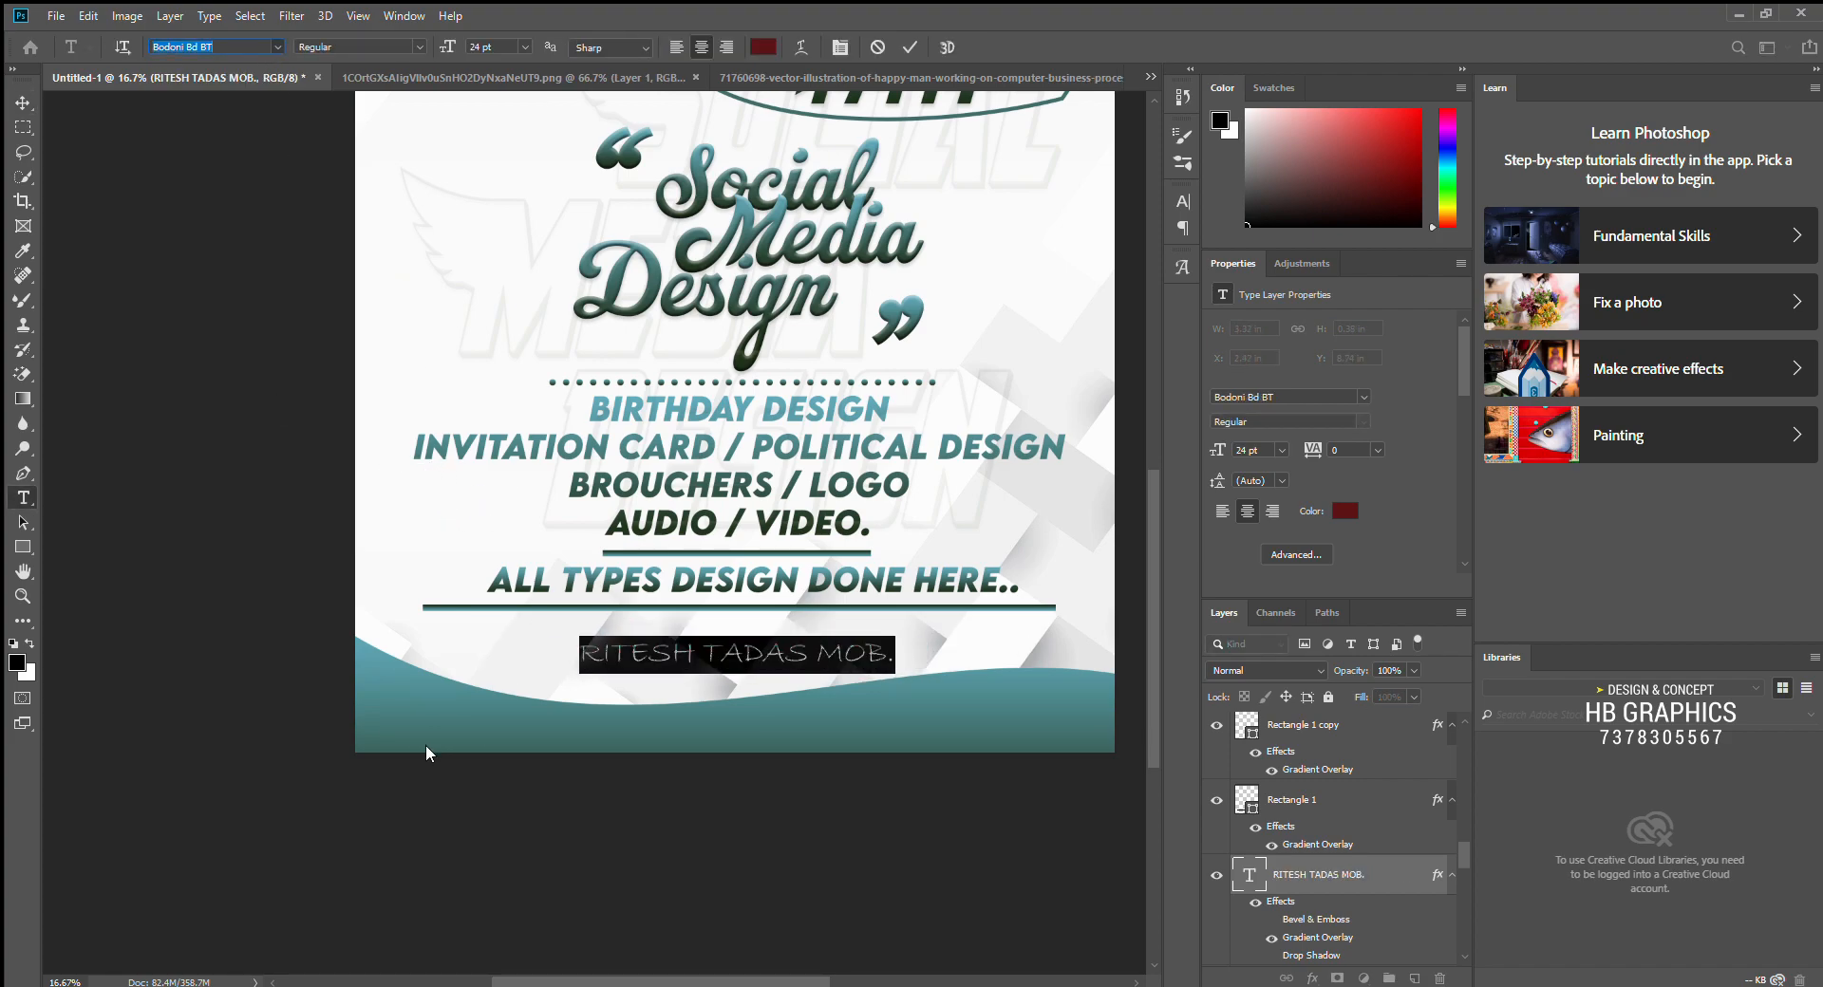
pyautogui.press('Down')
pyautogui.press('Down')
pyautogui.press('Down')
pyautogui.press('Down')
pyautogui.press('Down')
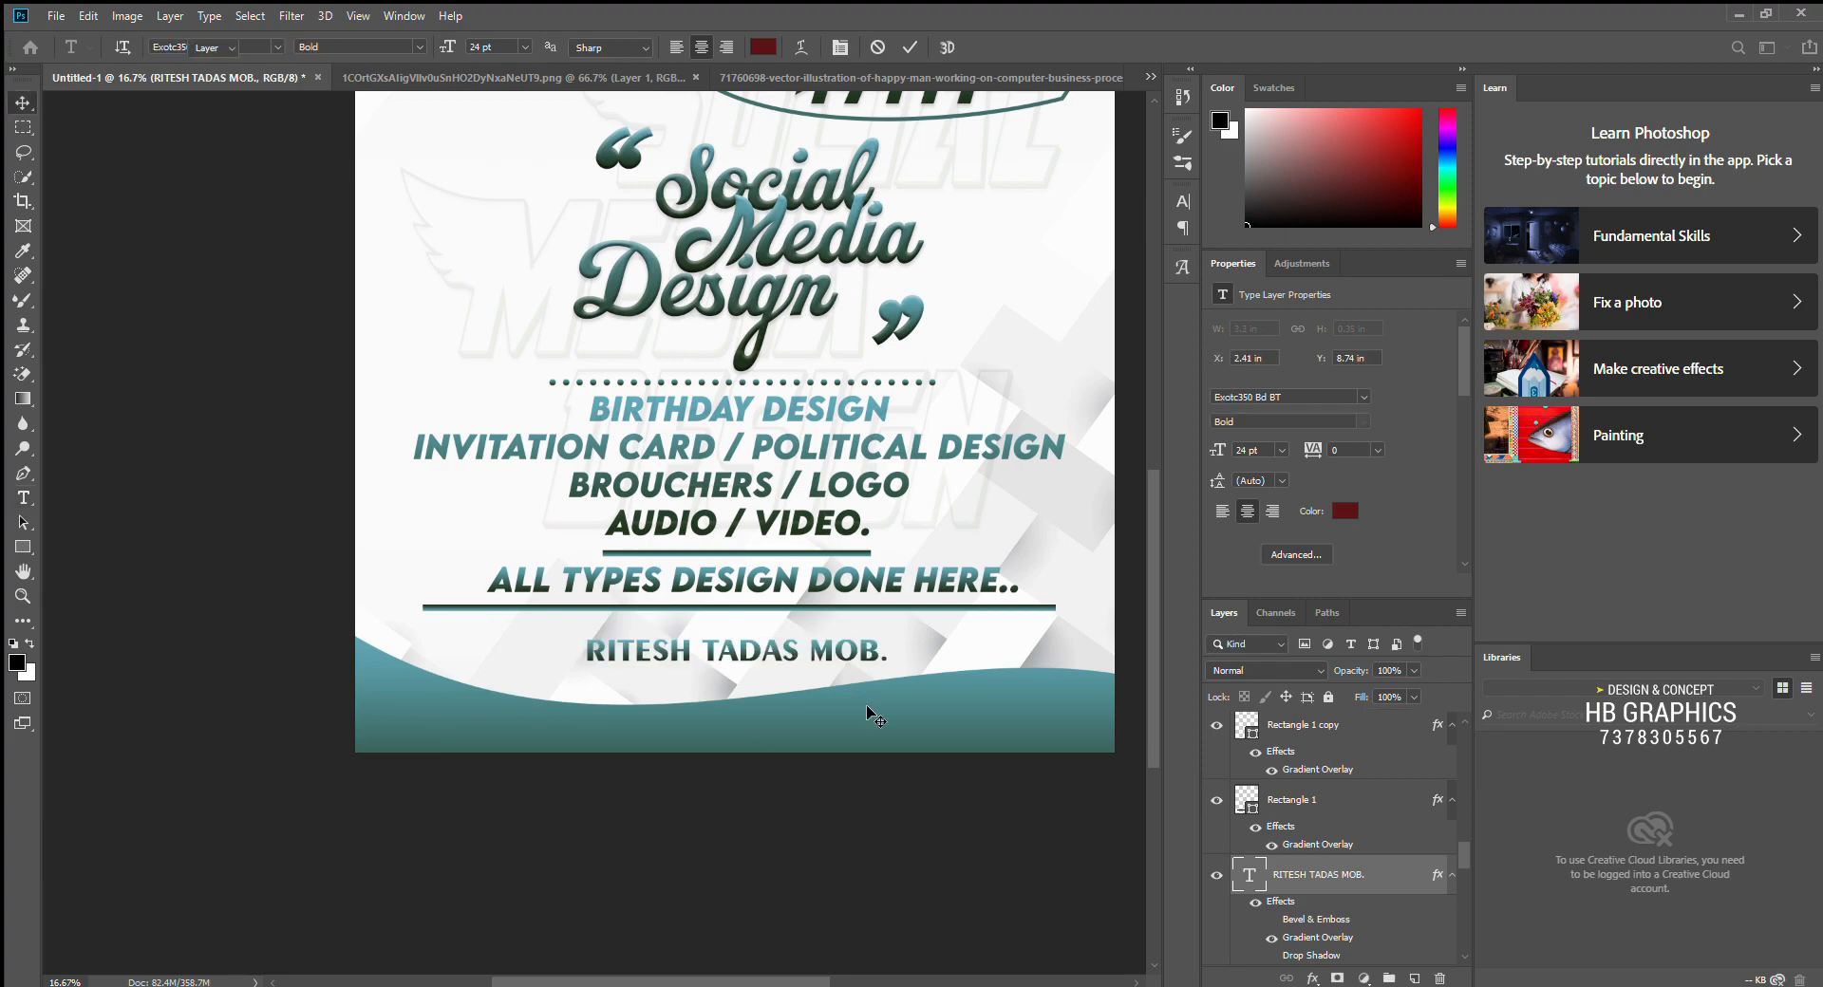
pyautogui.press('Down')
pyautogui.hotkey('ctrl', 'Return')
# Step: Bring the phone image in beside the contact line, scale it to 0.62 in, and apply teal colour and gradient overlays
pyautogui.press('v')
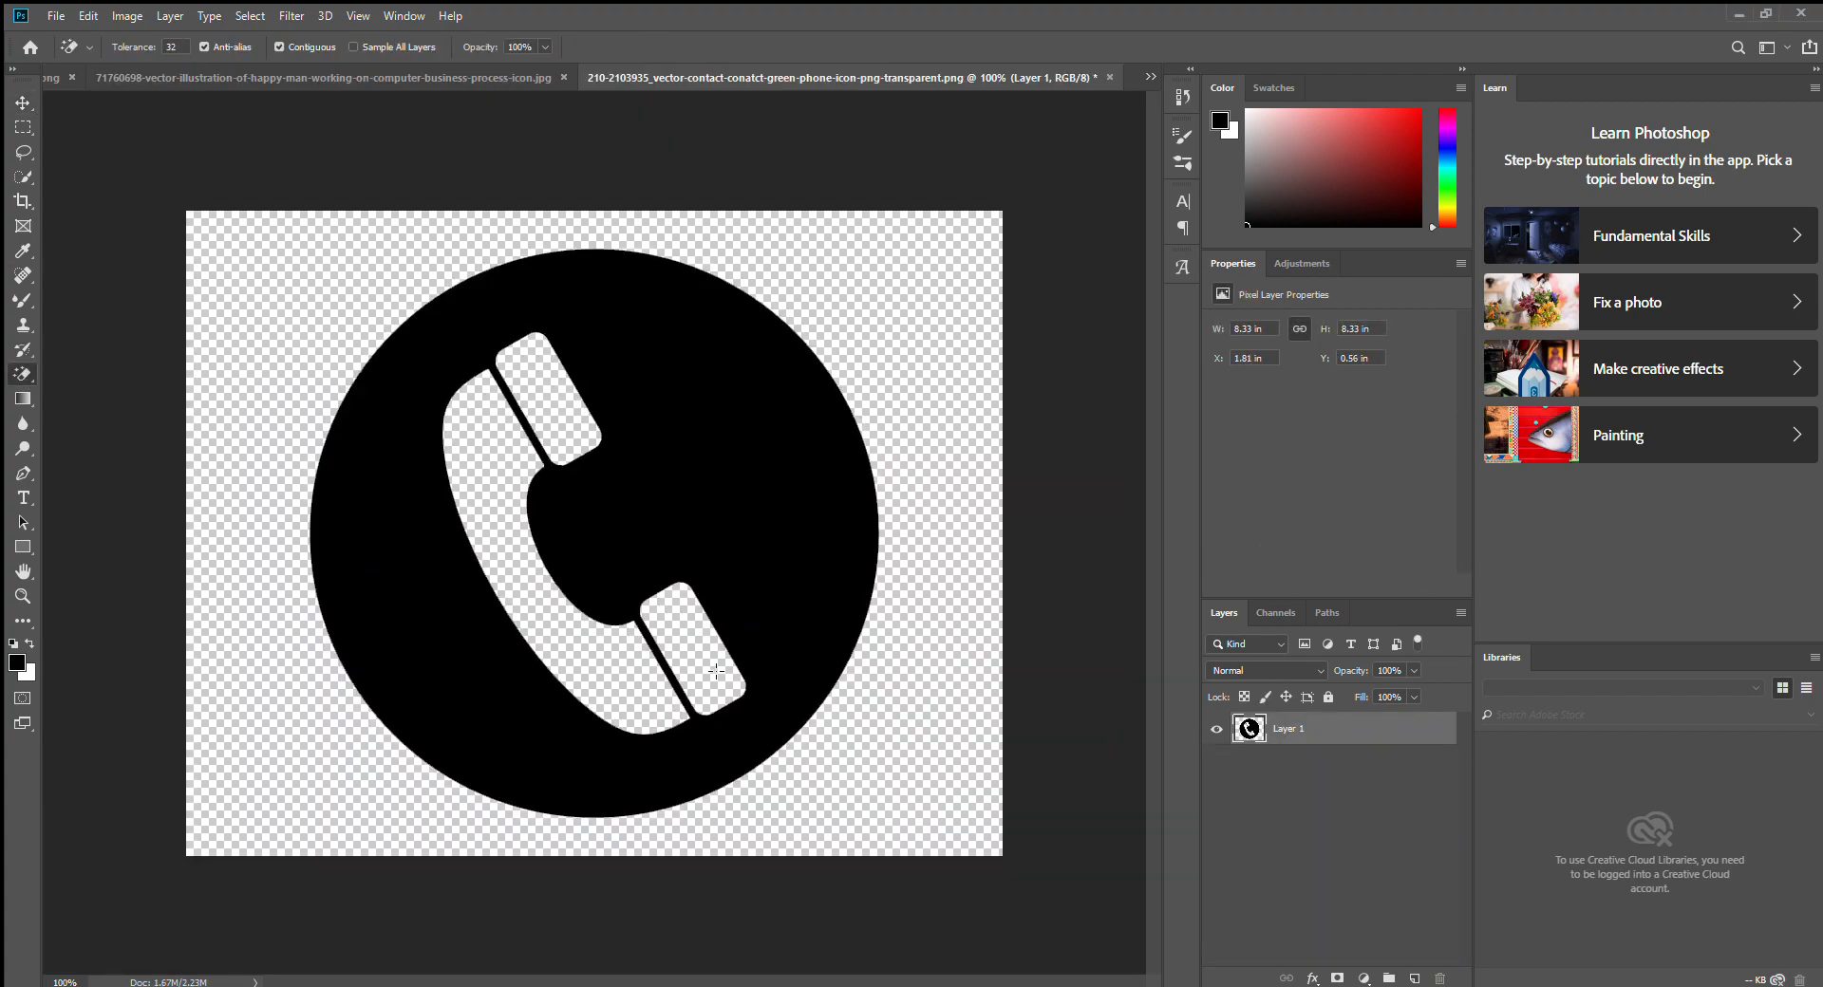
pyautogui.moveTo(696, 383); pyautogui.dragTo(445, 615)
pyautogui.hotkey('ctrl', 't')
pyautogui.press('Return')
pyautogui.press('h')
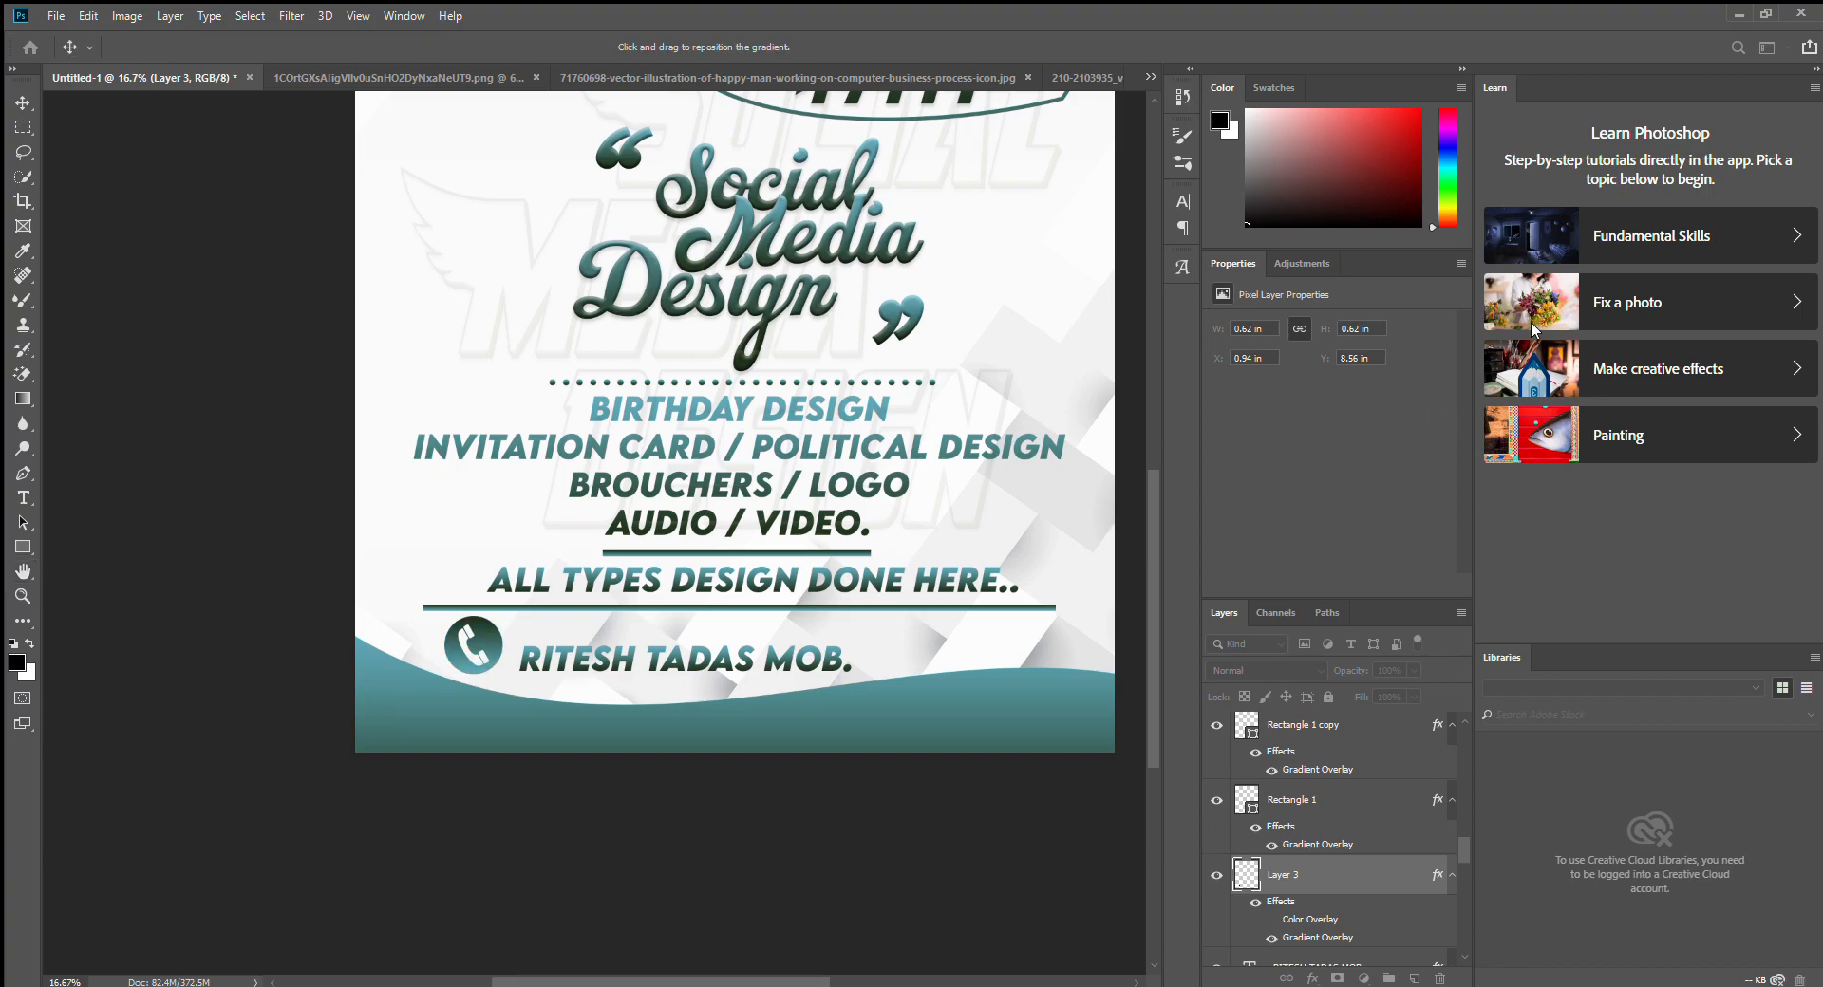
pyautogui.press('Return')
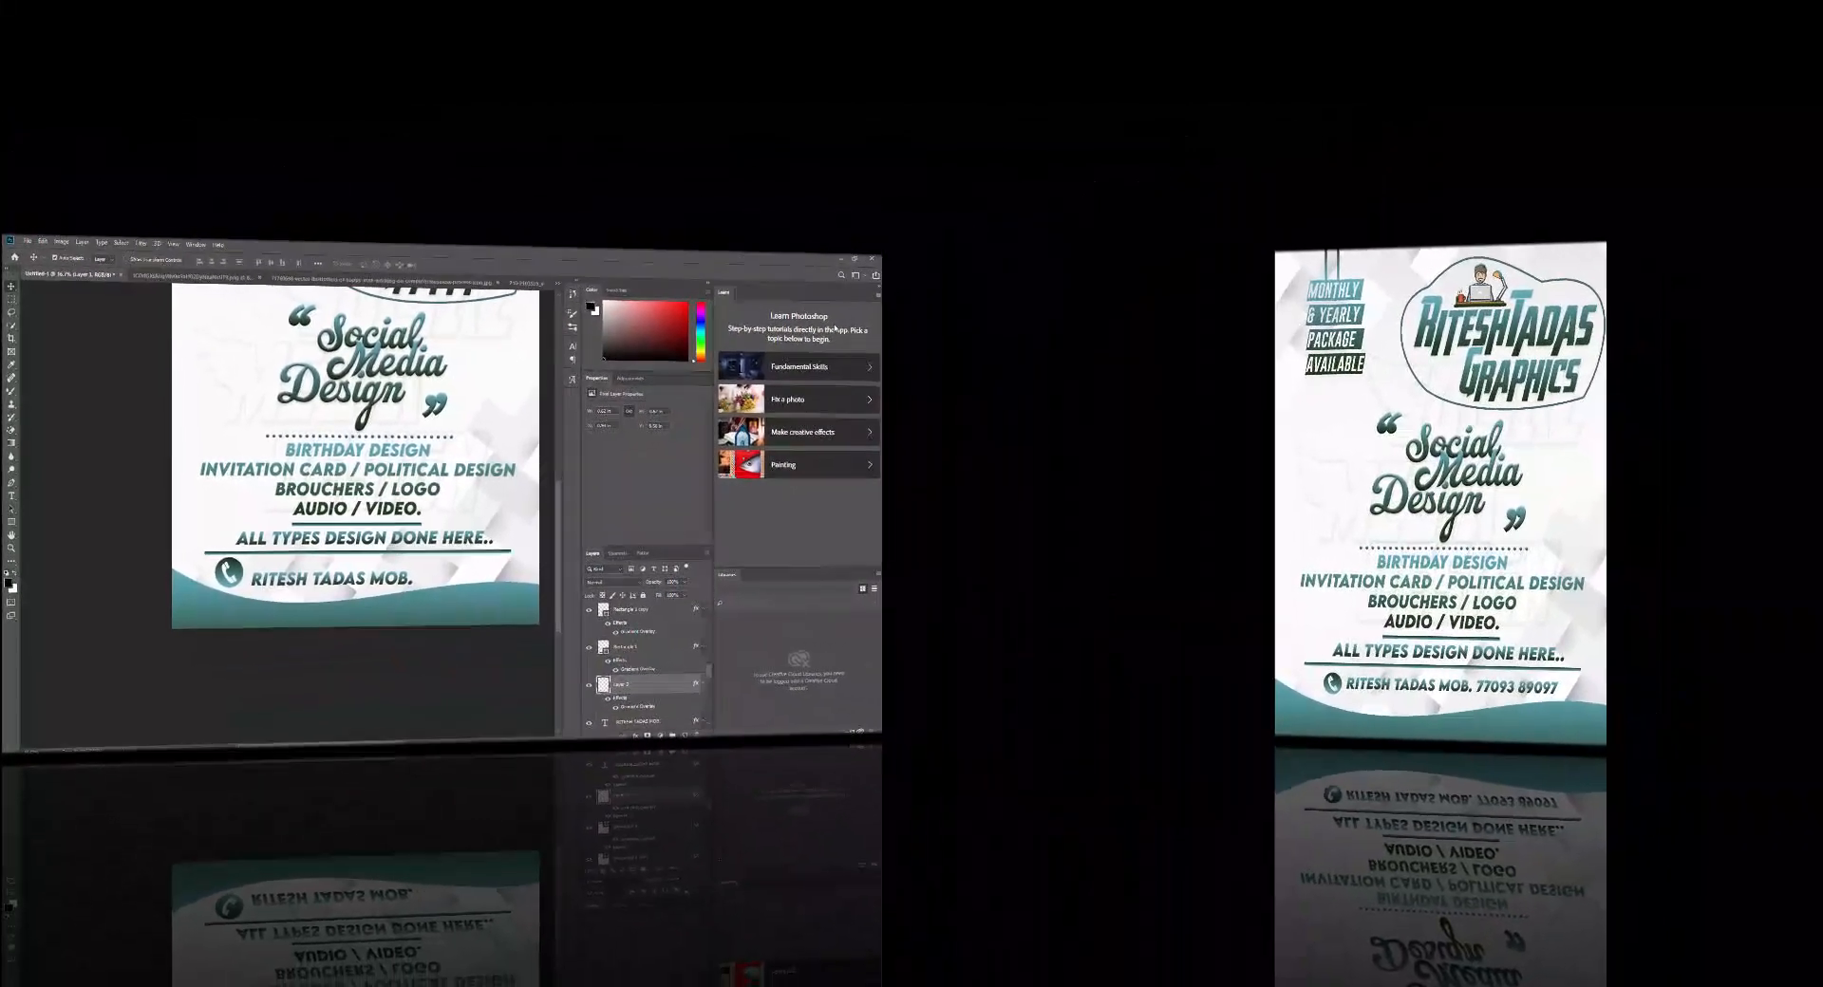